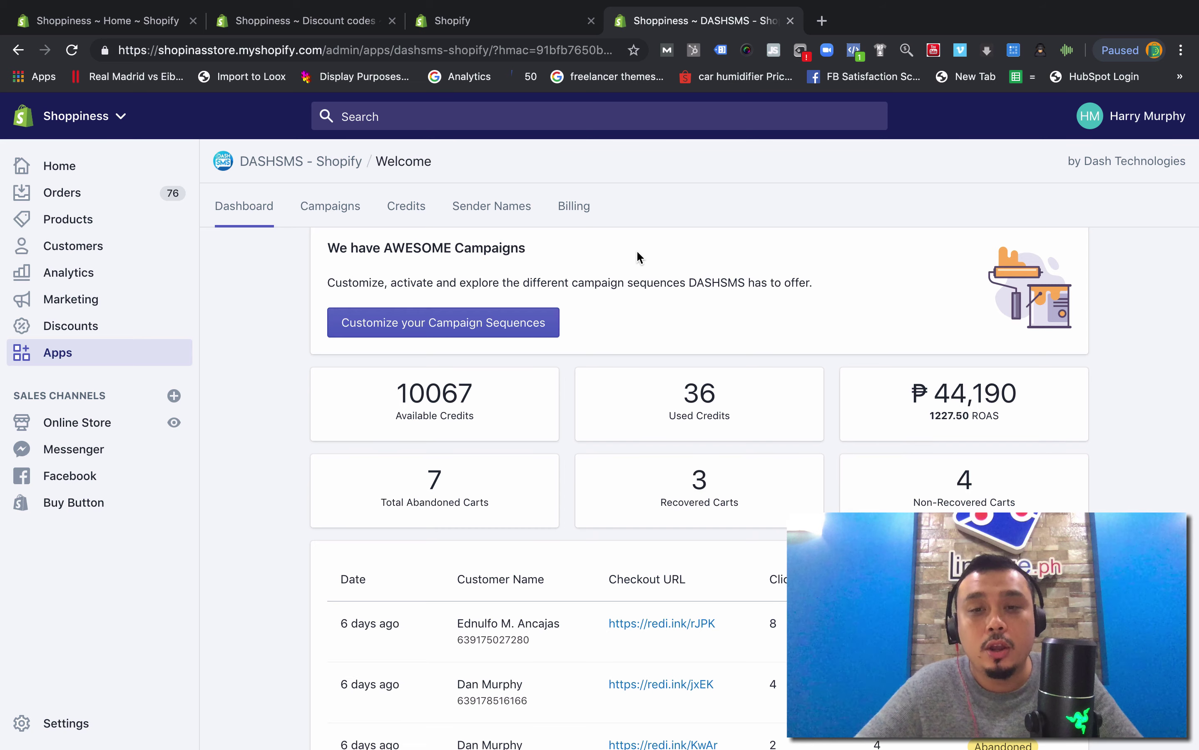
Open the Campaigns section of DASHSMS and view the Abandoned Cart Campaigns.
scroll(637, 250, "down", 1)
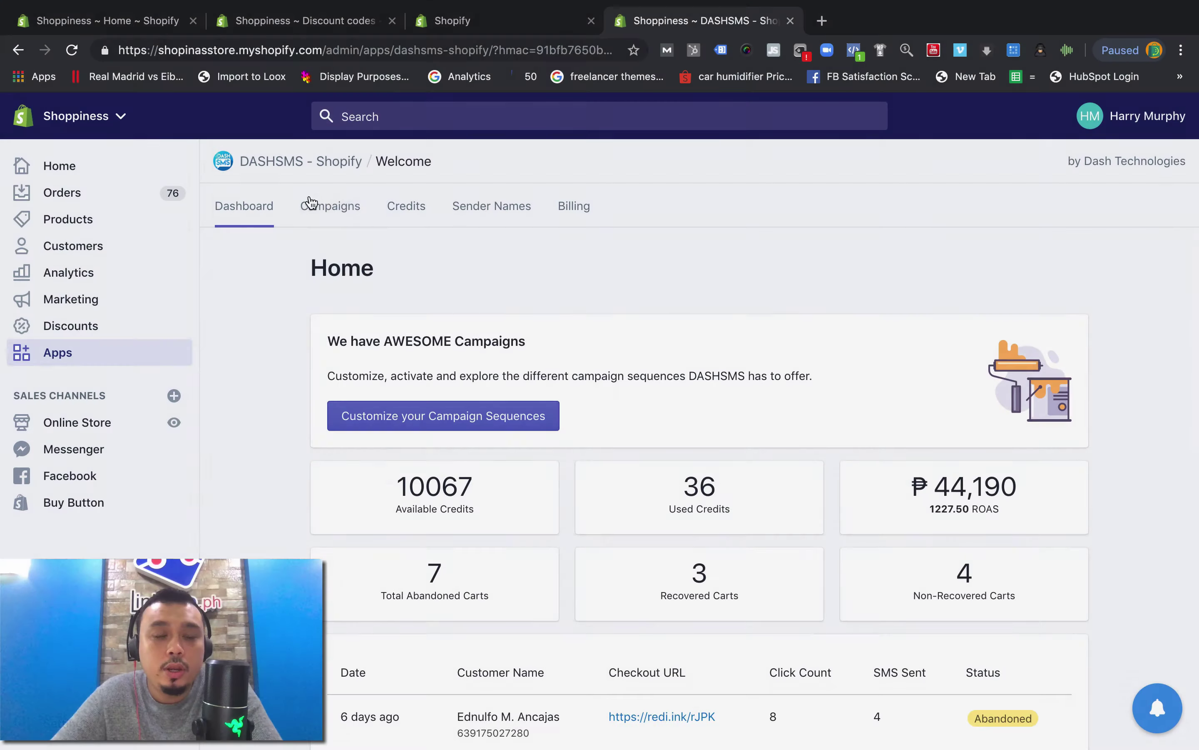
left_click(329, 215)
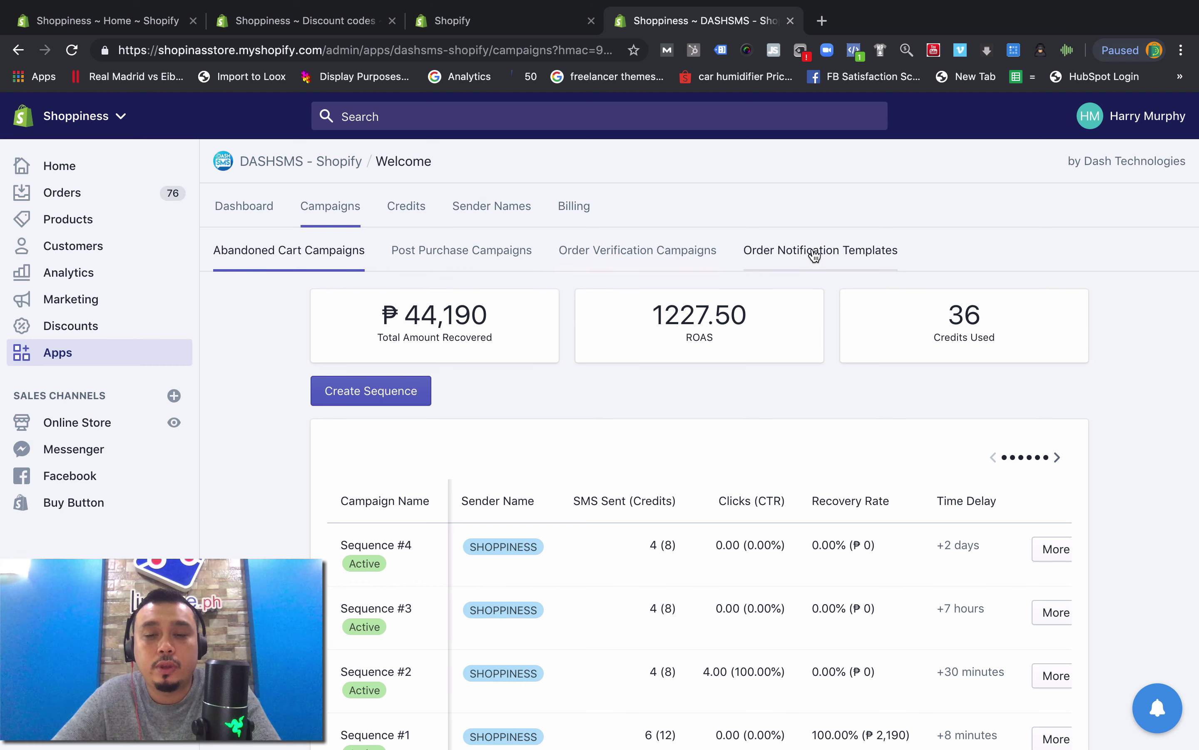
left_click(308, 261)
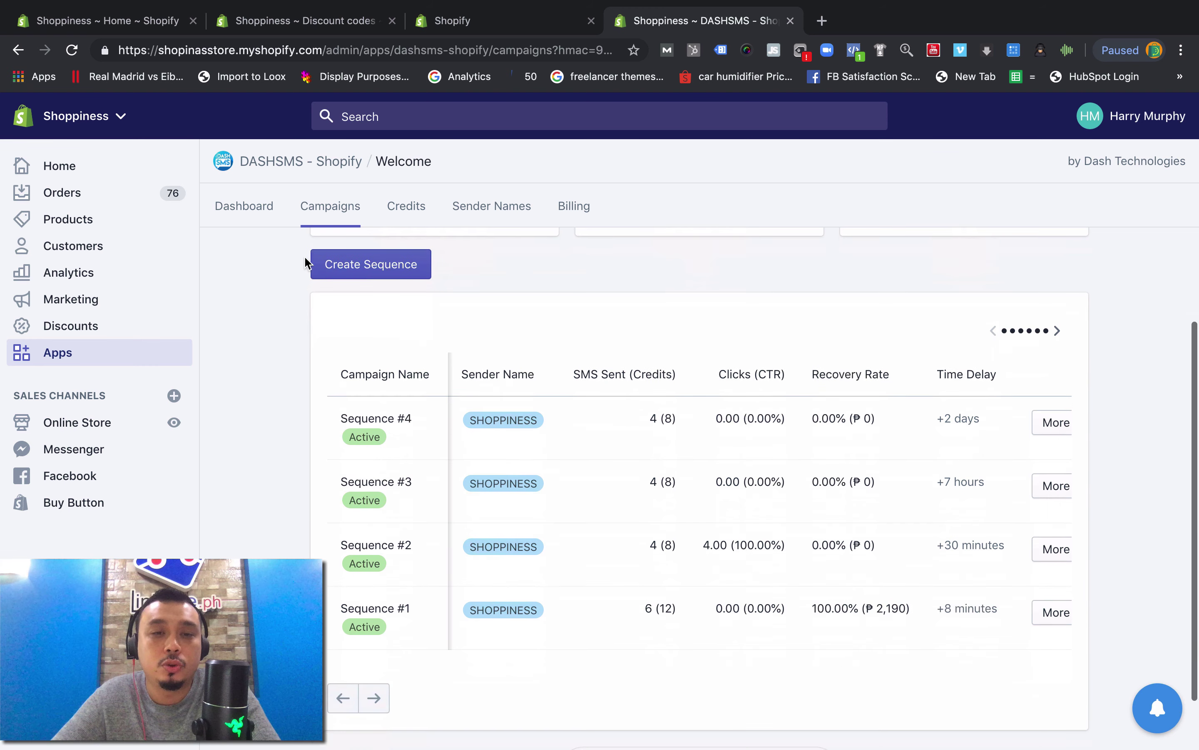
left_click(318, 224)
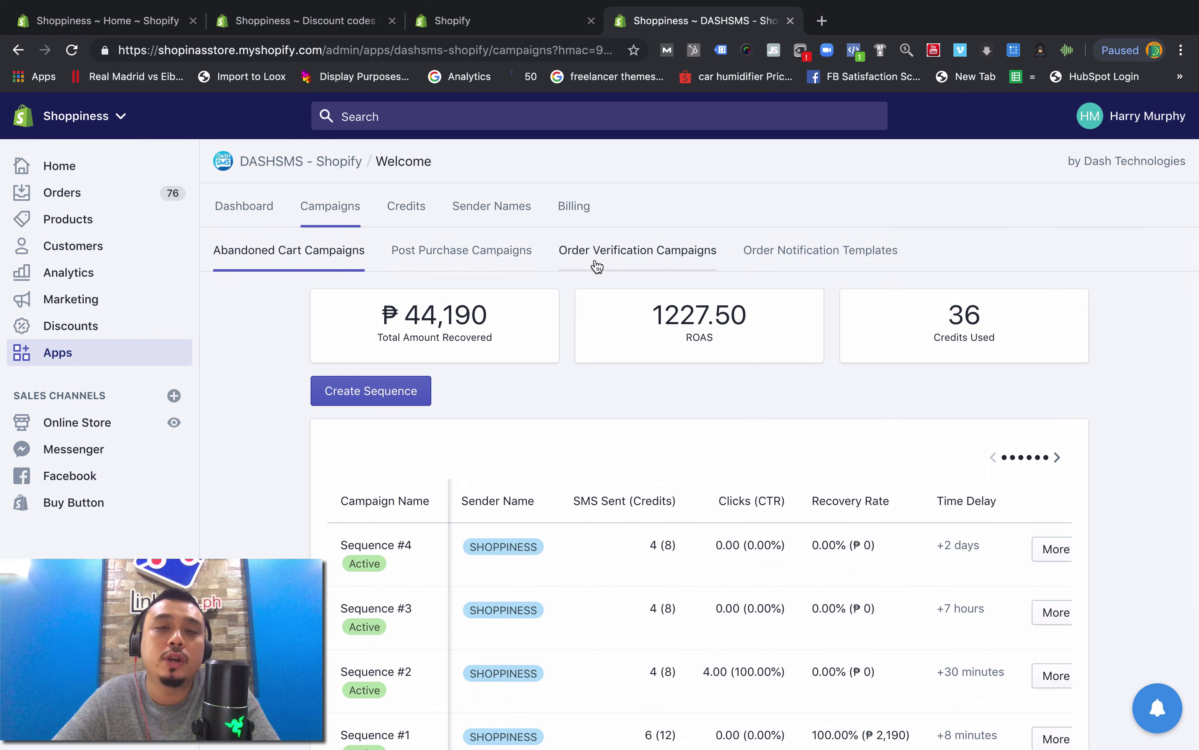
scroll(339, 477, "down", 1)
scroll(339, 474, "down", 1)
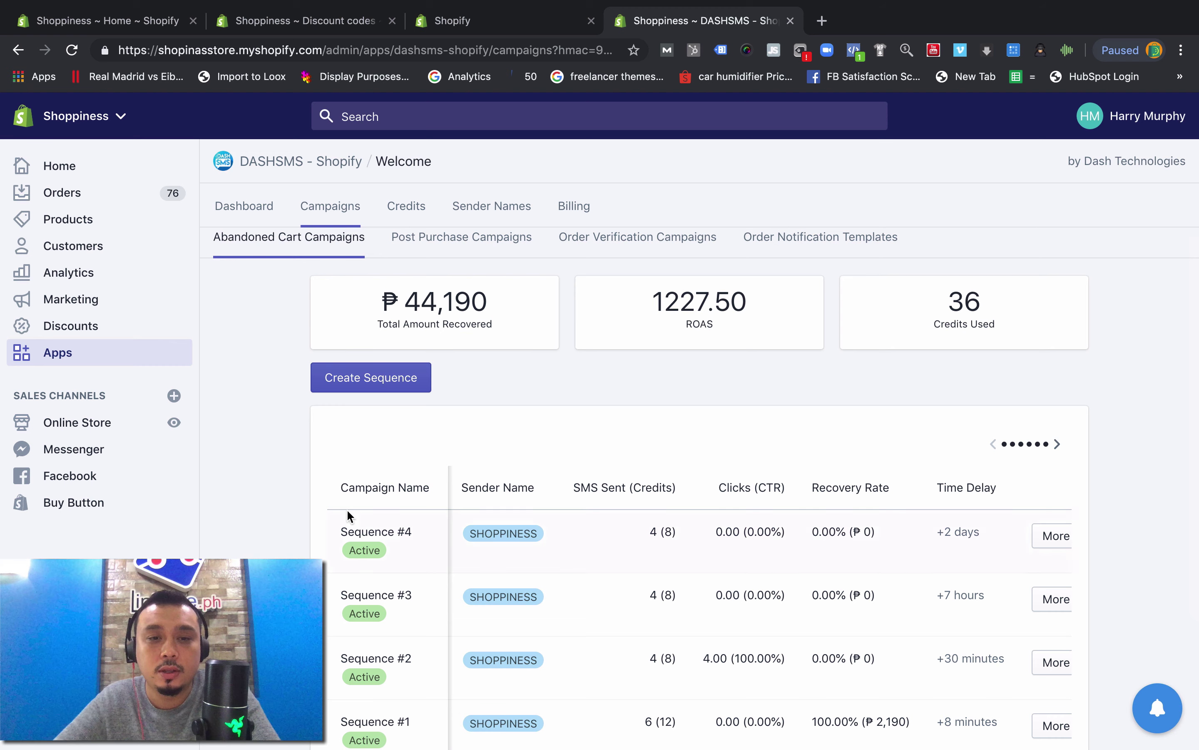
Examine the Total Amount Recovered, ROAS and Credits Used figures for the abandoned cart campaigns.
scroll(345, 514, "up", 2)
scroll(417, 307, "up", 5)
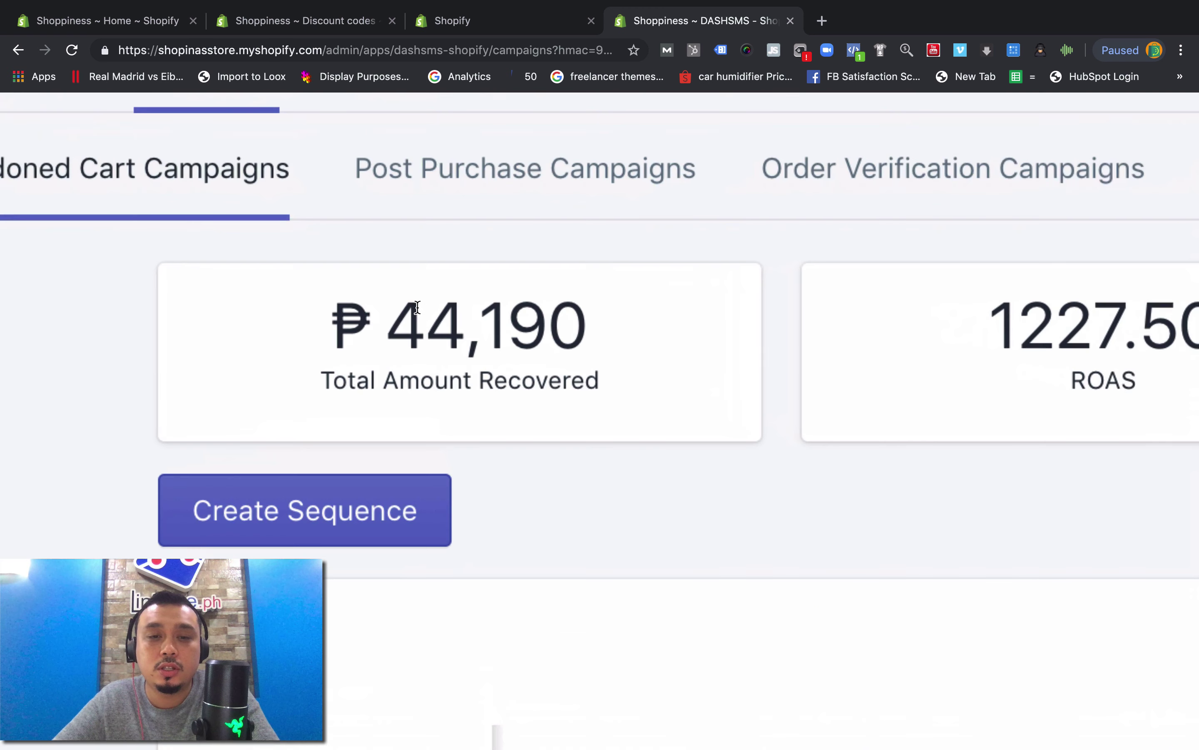
scroll(426, 350, "right", 8)
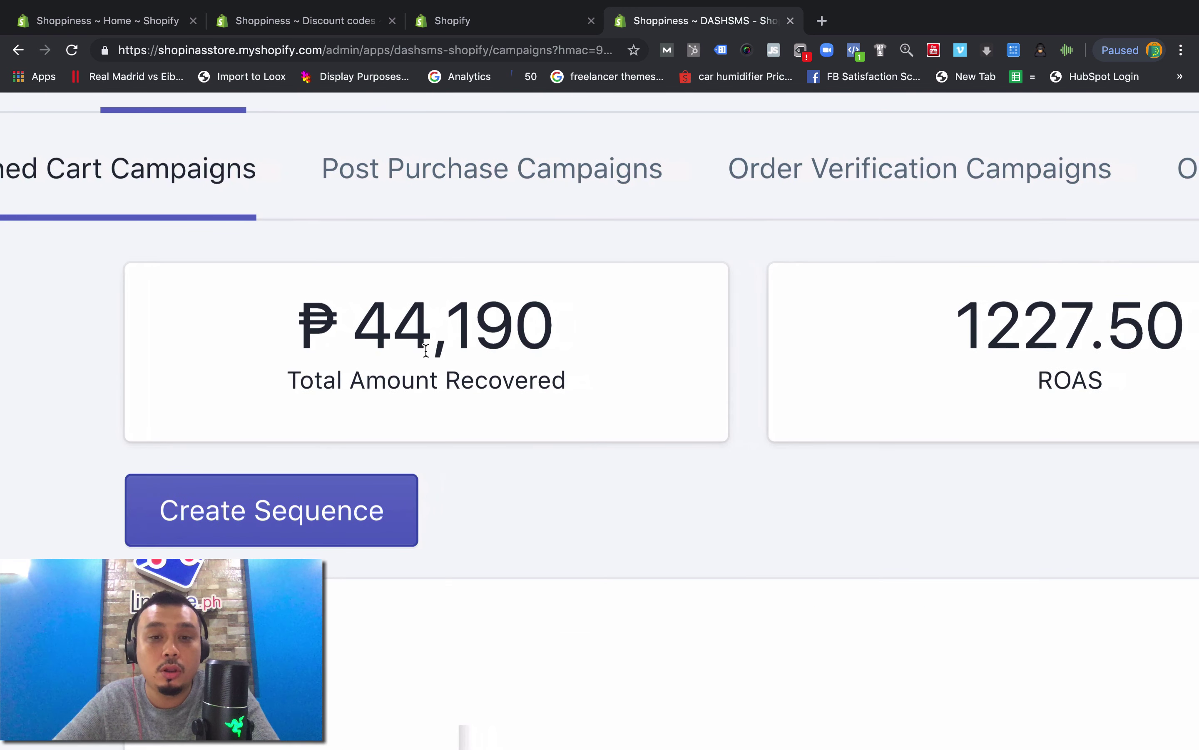
scroll(425, 348, "right", 5)
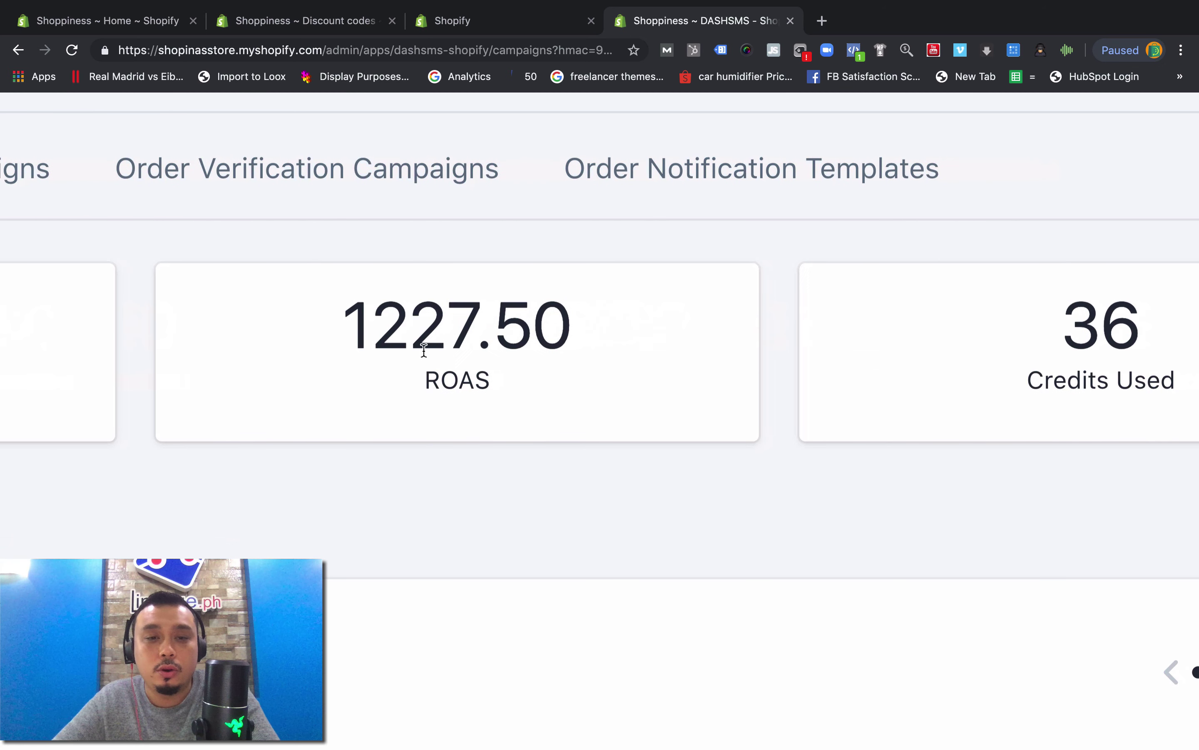
left_click_drag(370, 324, 728, 360)
scroll(718, 360, "right", 9)
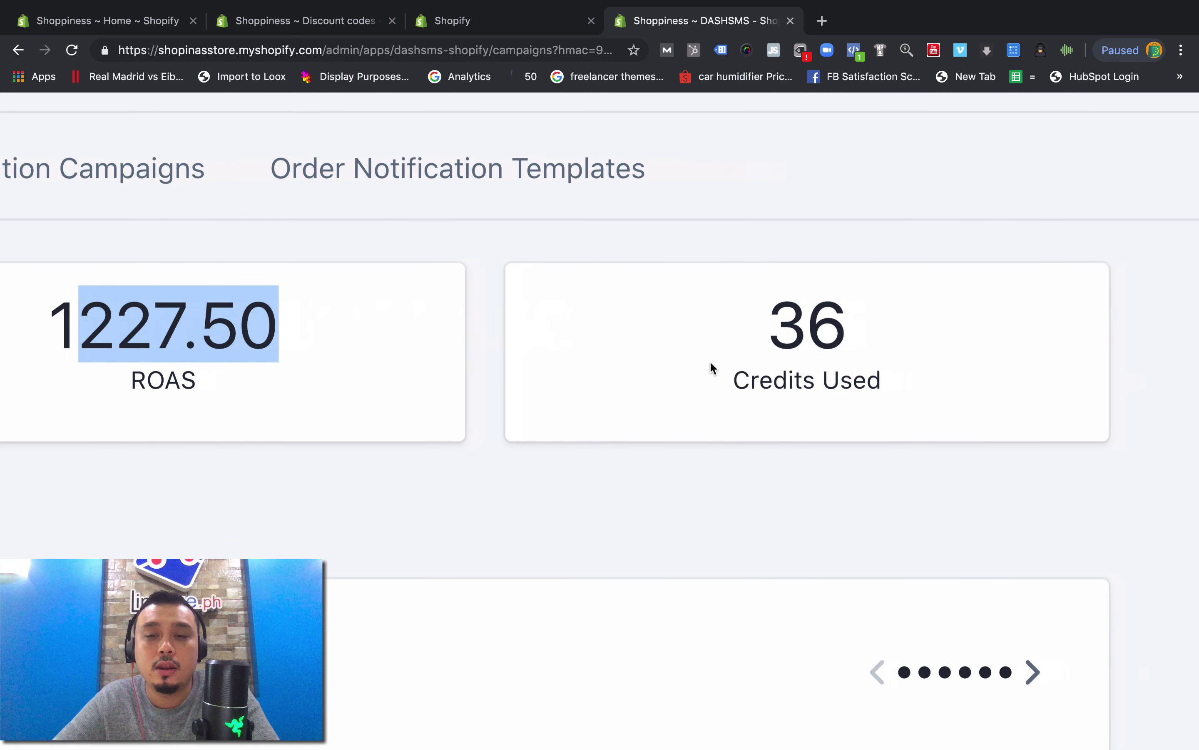
left_click(620, 338)
left_click_drag(621, 338, 696, 347)
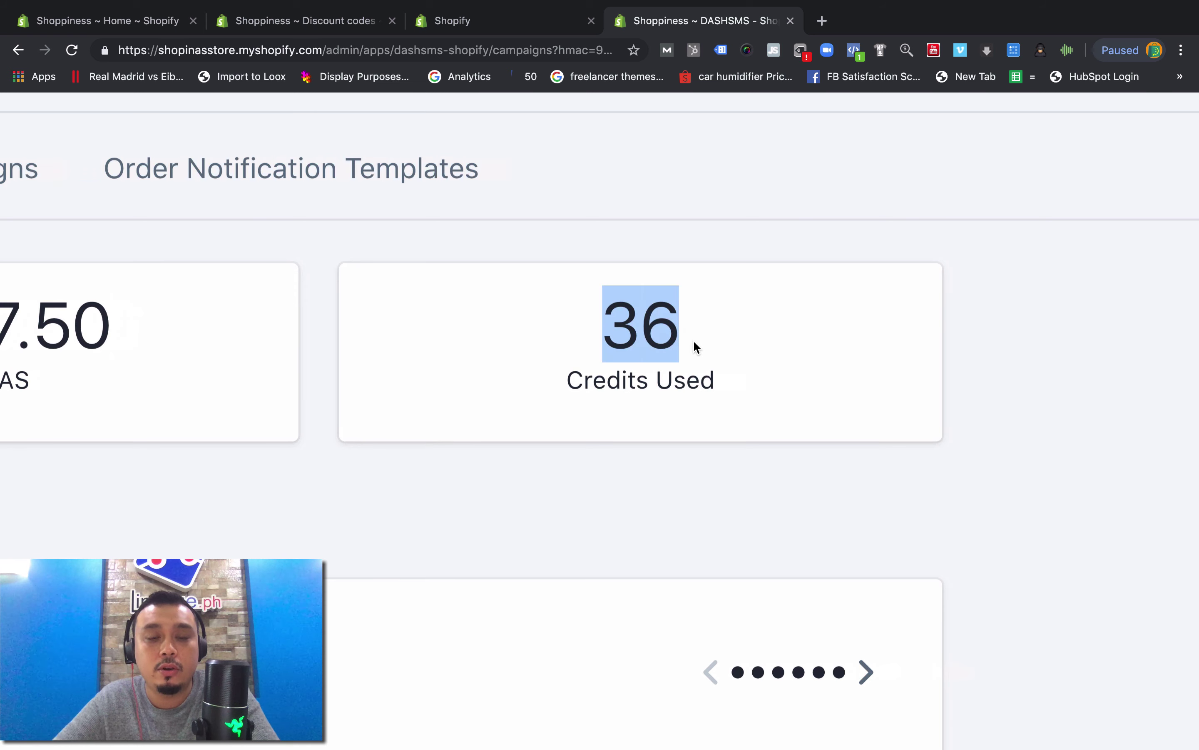
scroll(694, 339, "down", 10)
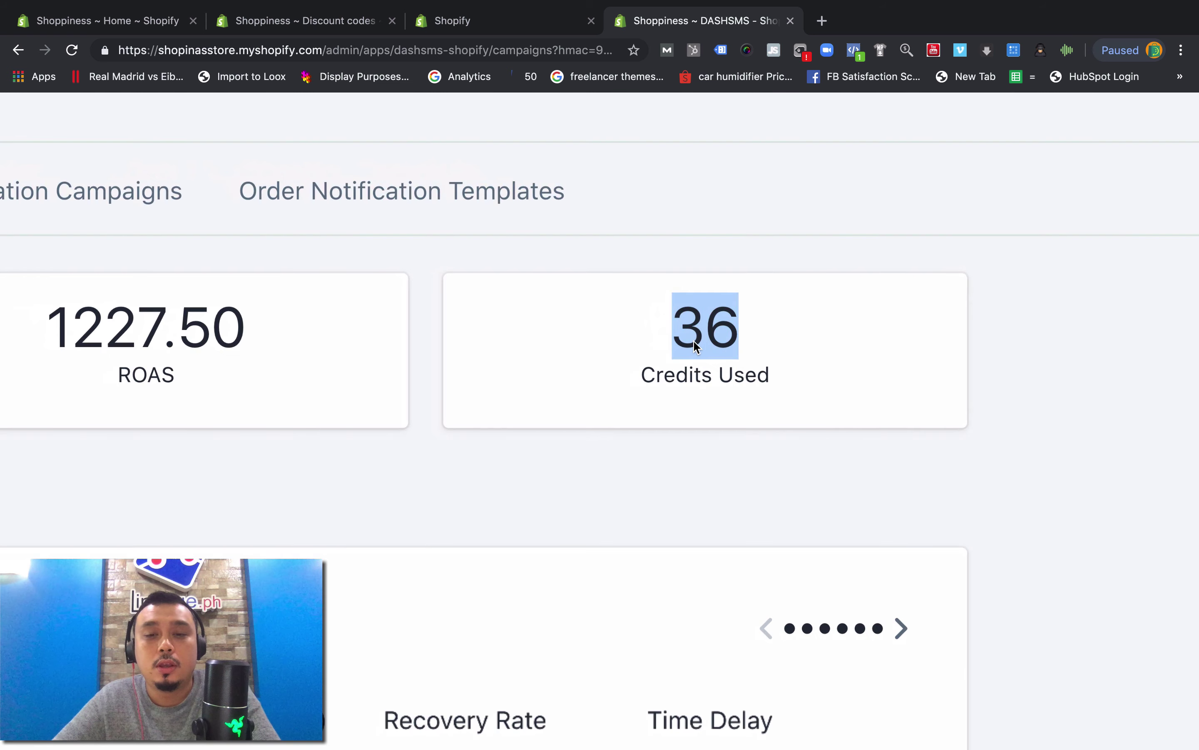
scroll(646, 356, "down", 5)
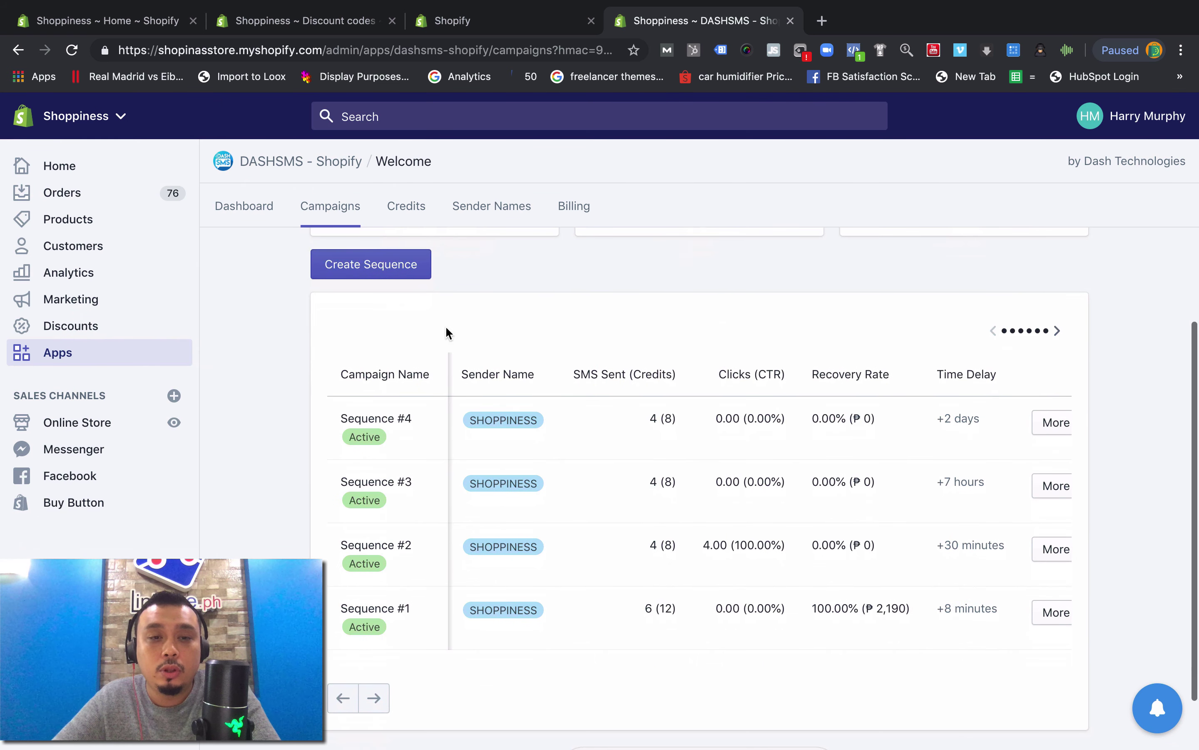
Preview the form for creating a new cart abandonment sequence and close it without saving.
scroll(371, 297, "up", 2)
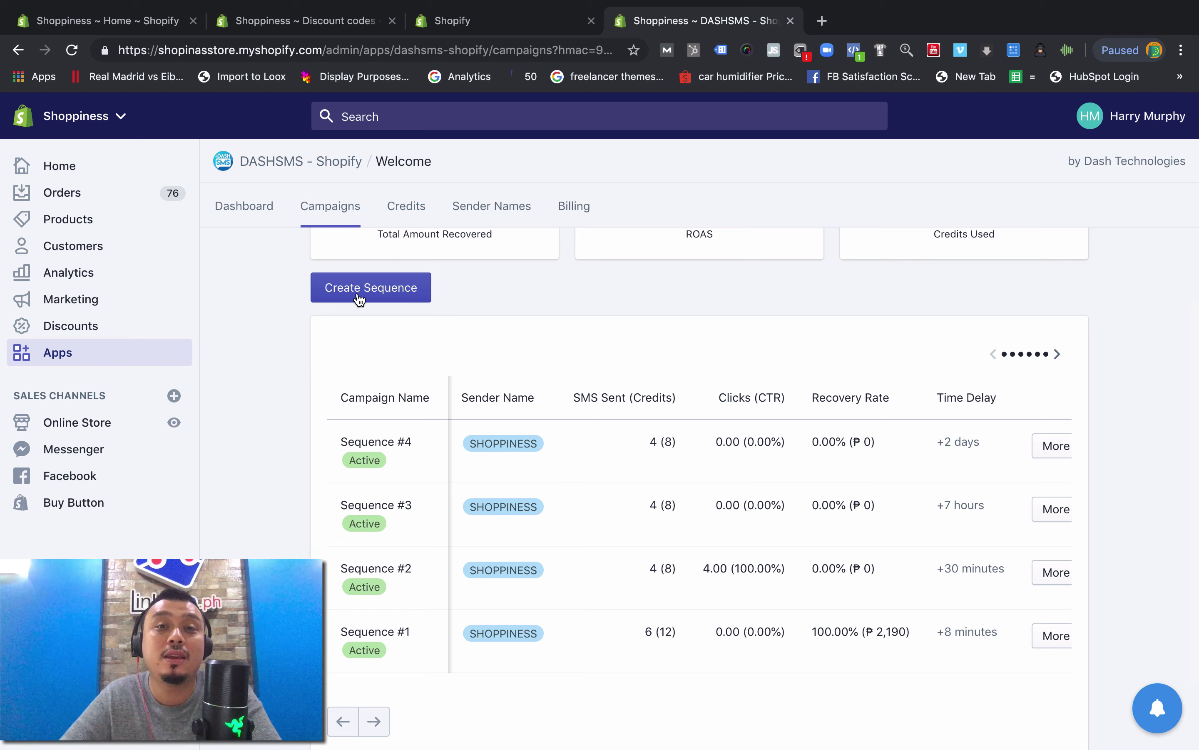
left_click(359, 299)
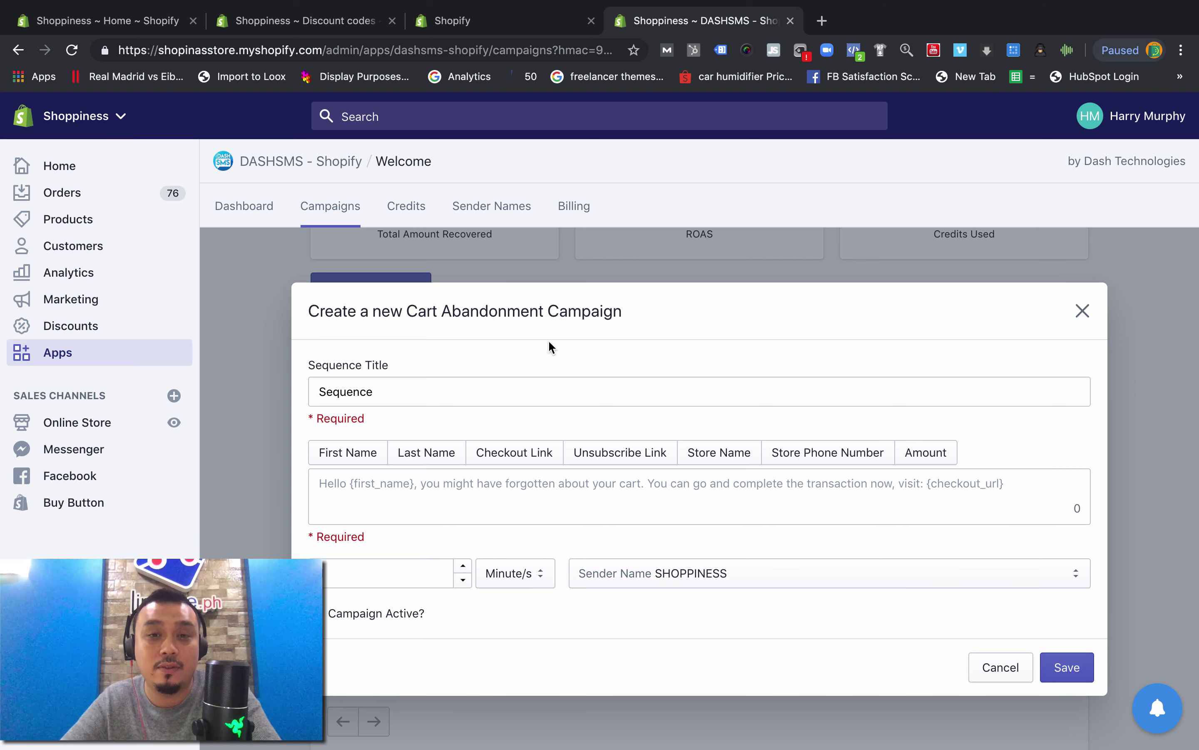
left_click(1083, 311)
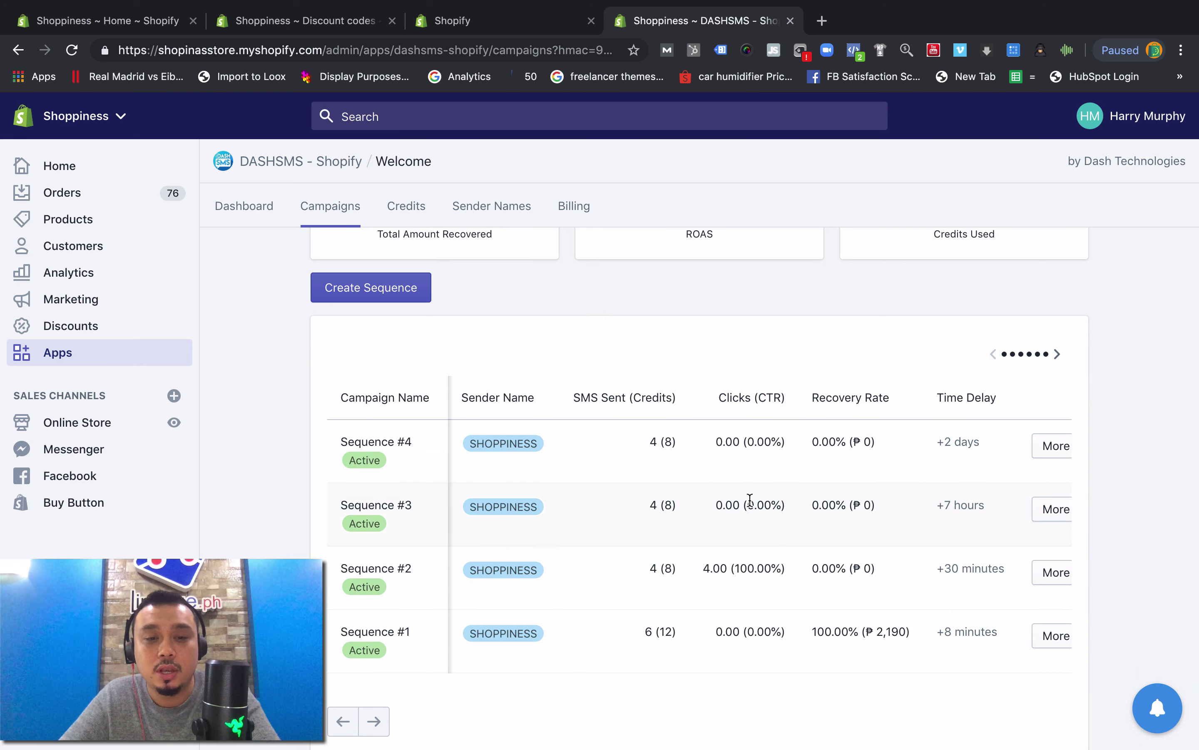
Review the campaign names and statuses of Sequences #1 to #4 in the abandoned cart campaign list.
scroll(750, 500, "down", 1)
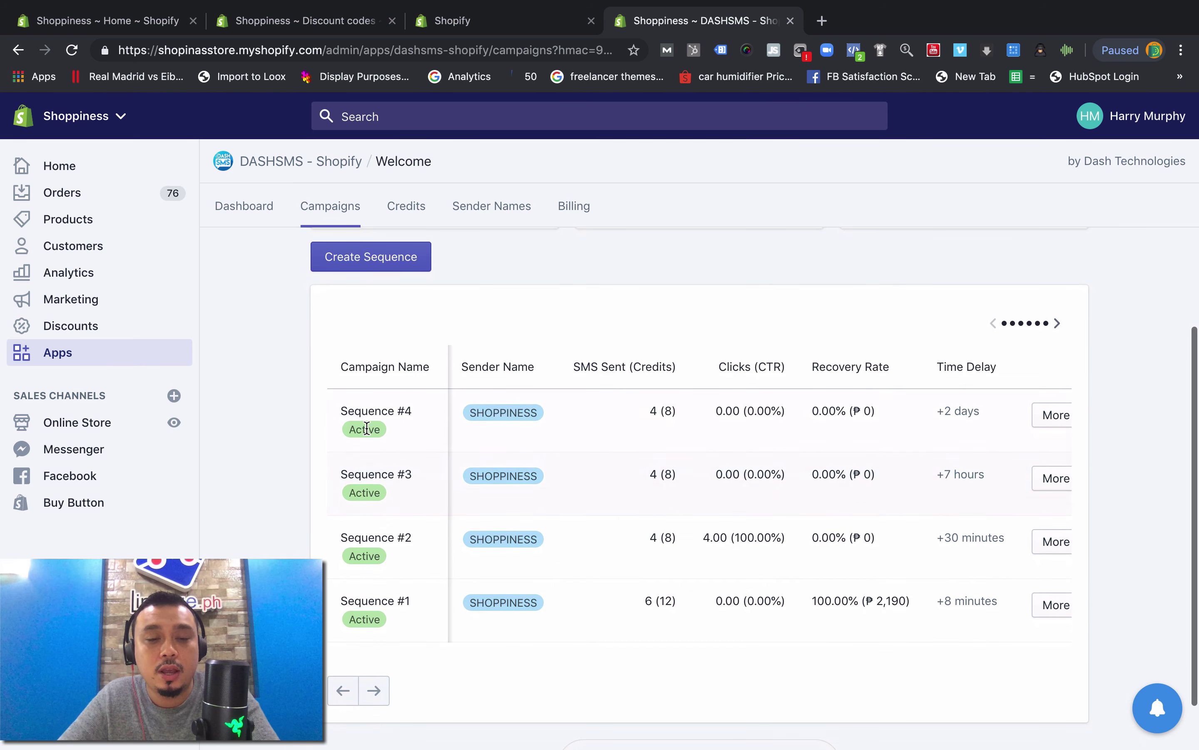
scroll(367, 427, "down", 2)
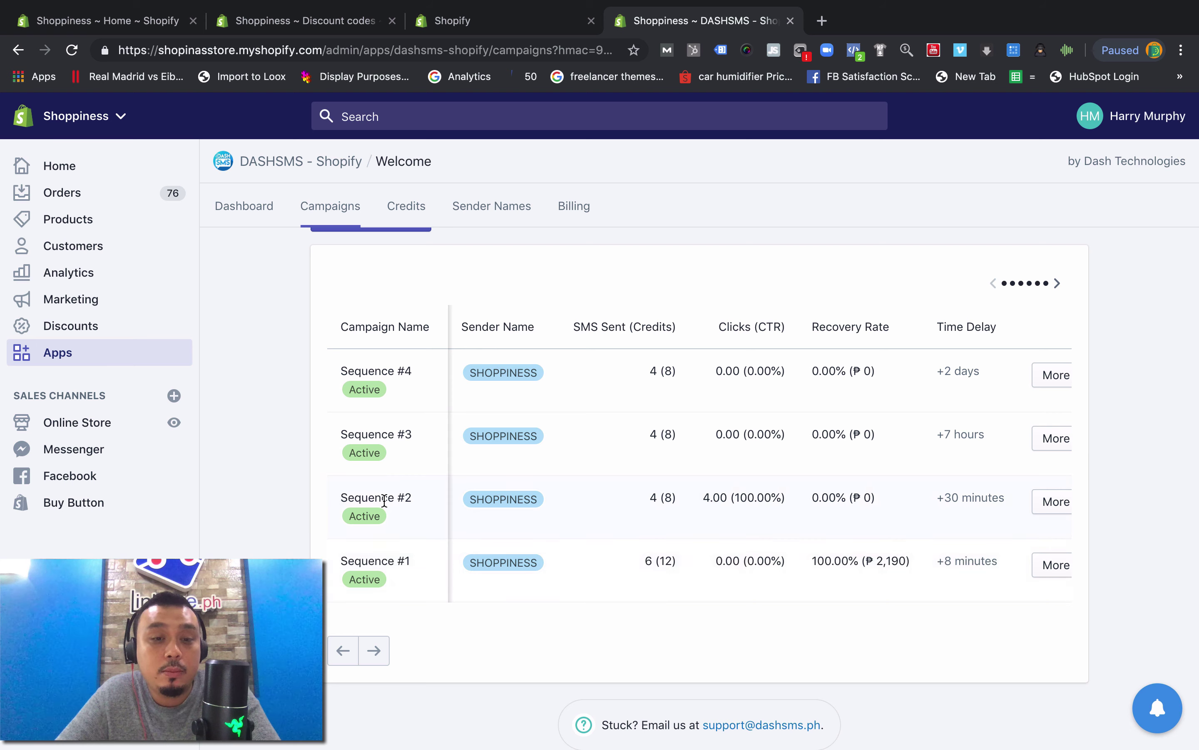
left_click_drag(348, 389, 382, 390)
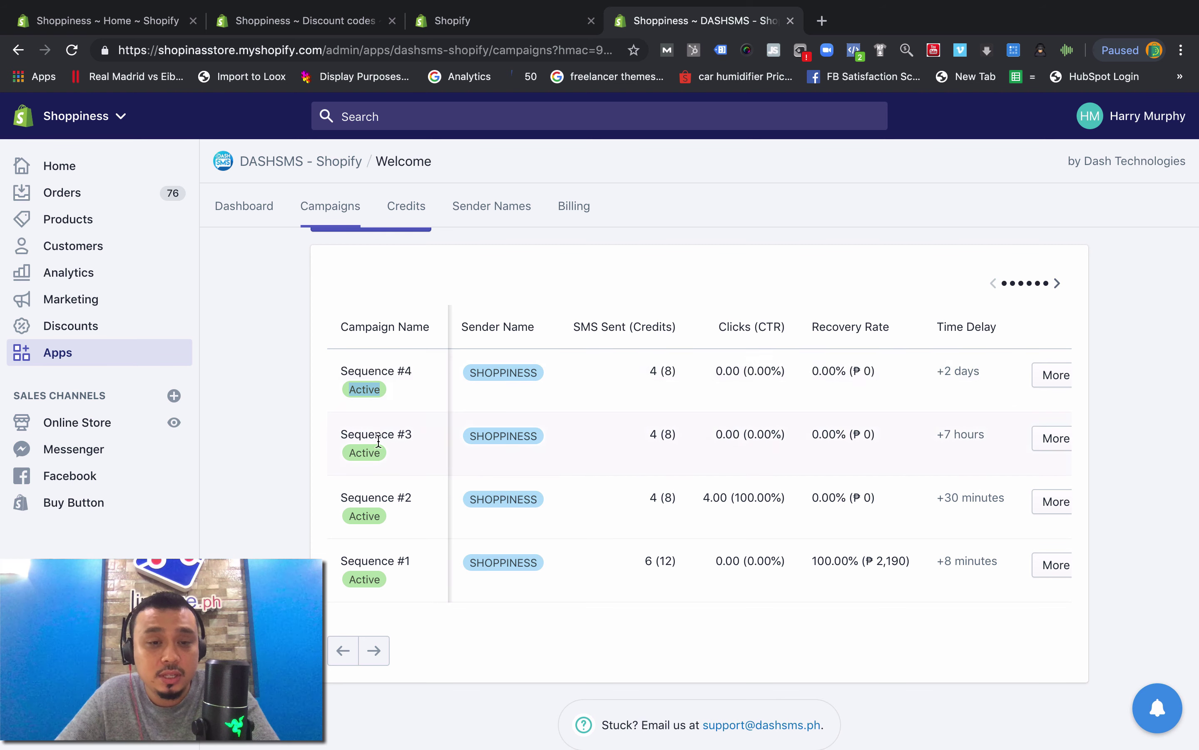
left_click(381, 389)
scroll(299, 290, "up", 3)
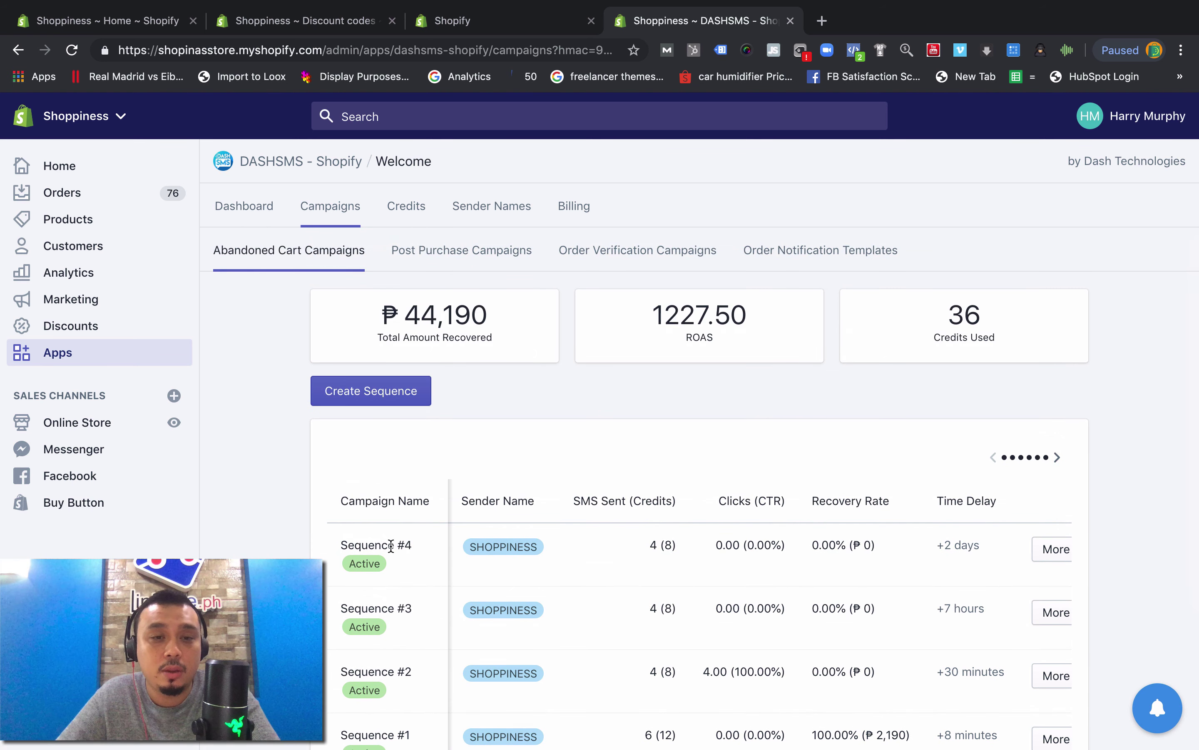
scroll(368, 631, "down", 4)
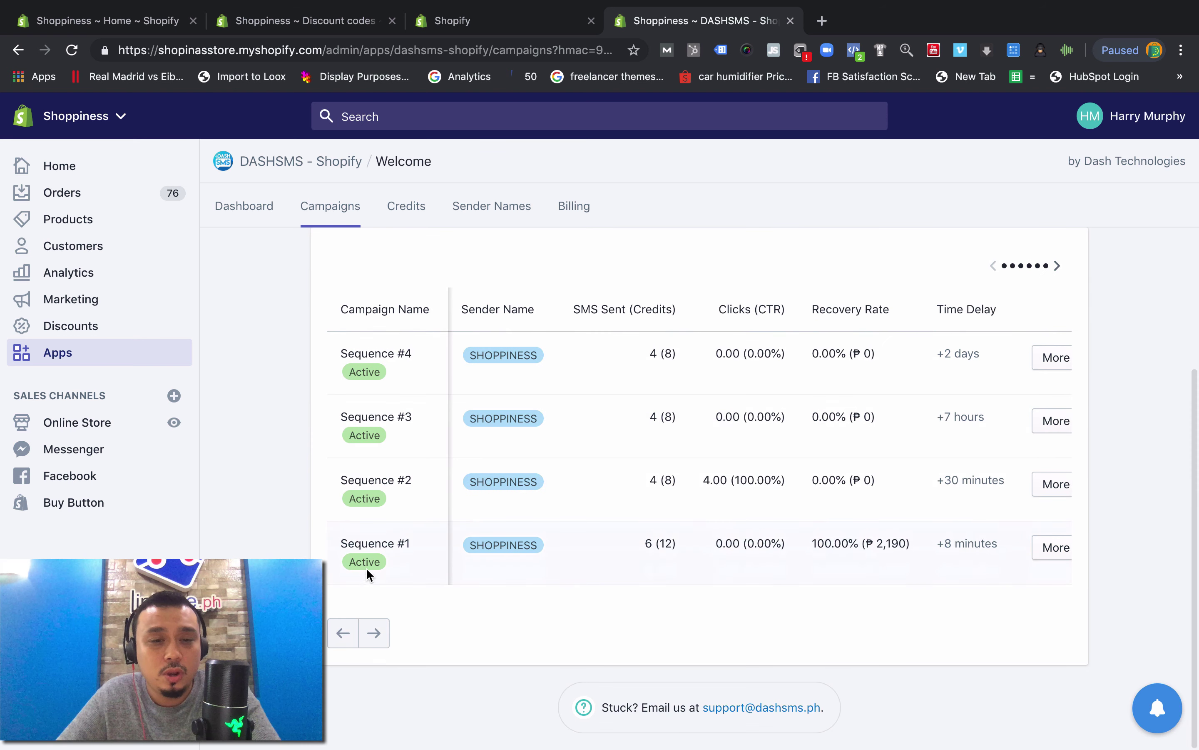
left_click_drag(382, 560, 355, 561)
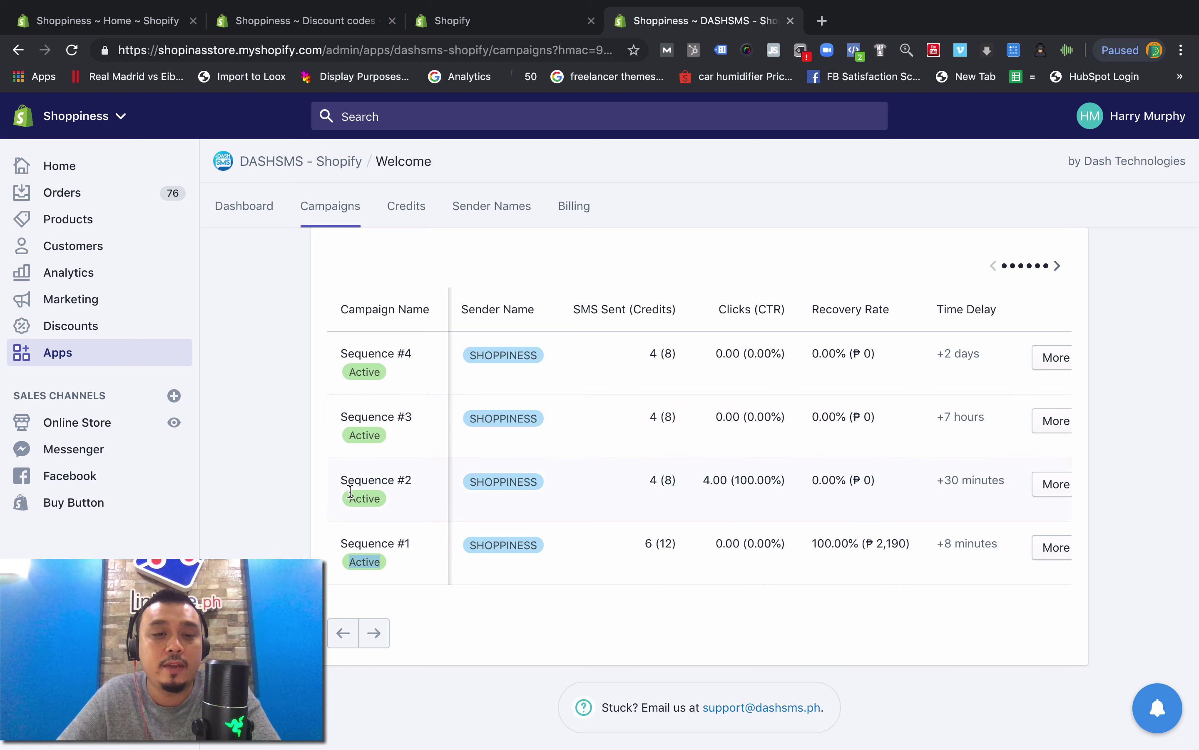
left_click_drag(348, 497, 392, 500)
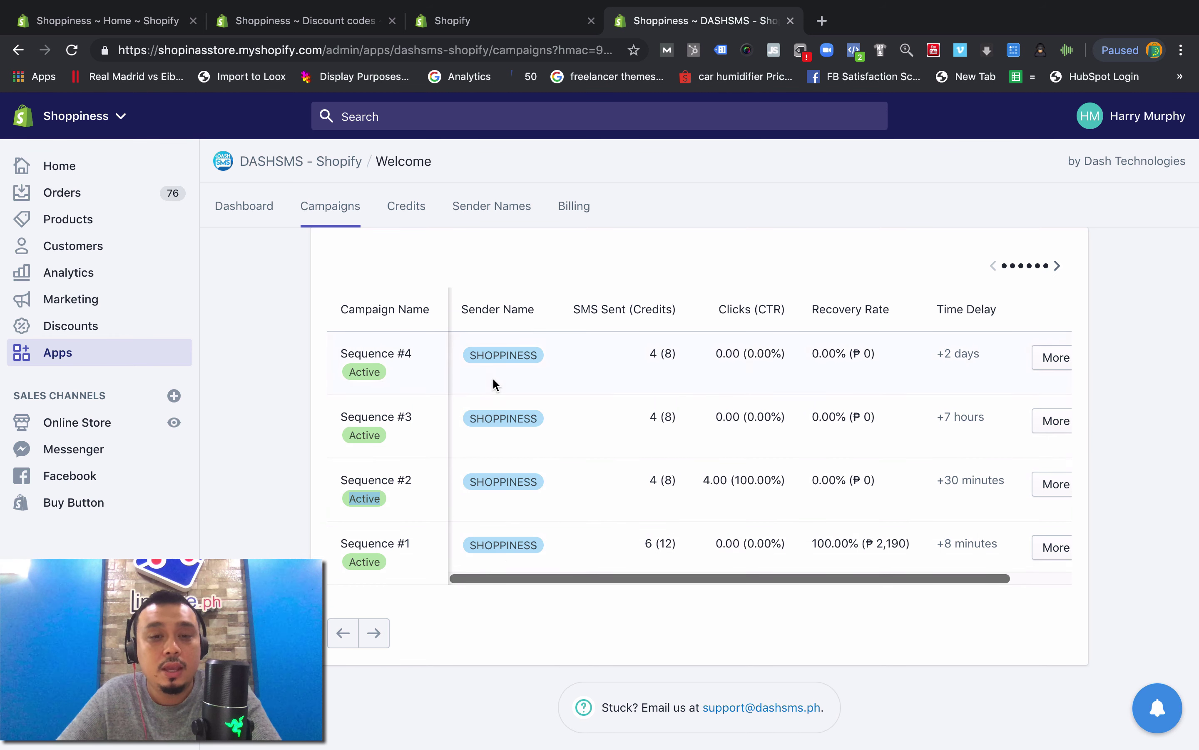
Check the sender names assigned to the abandoned cart sequences.
left_click_drag(471, 351, 553, 356)
left_click_drag(480, 405, 538, 419)
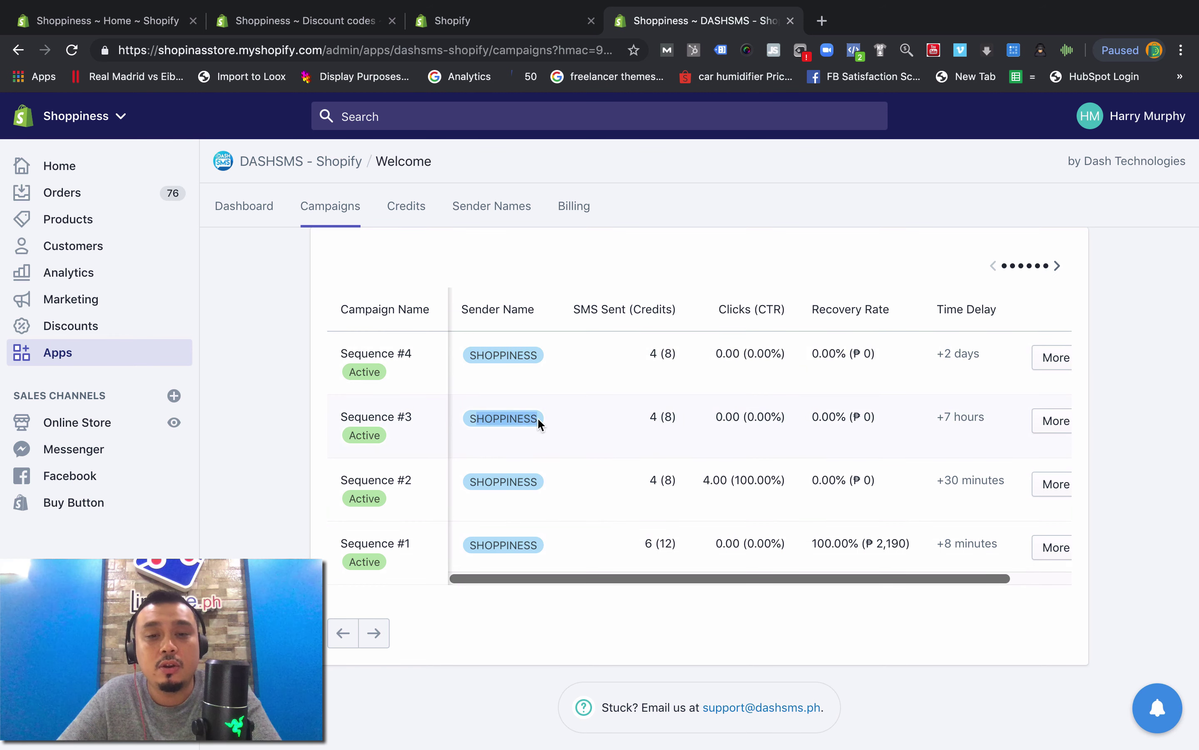
left_click_drag(473, 486, 526, 477)
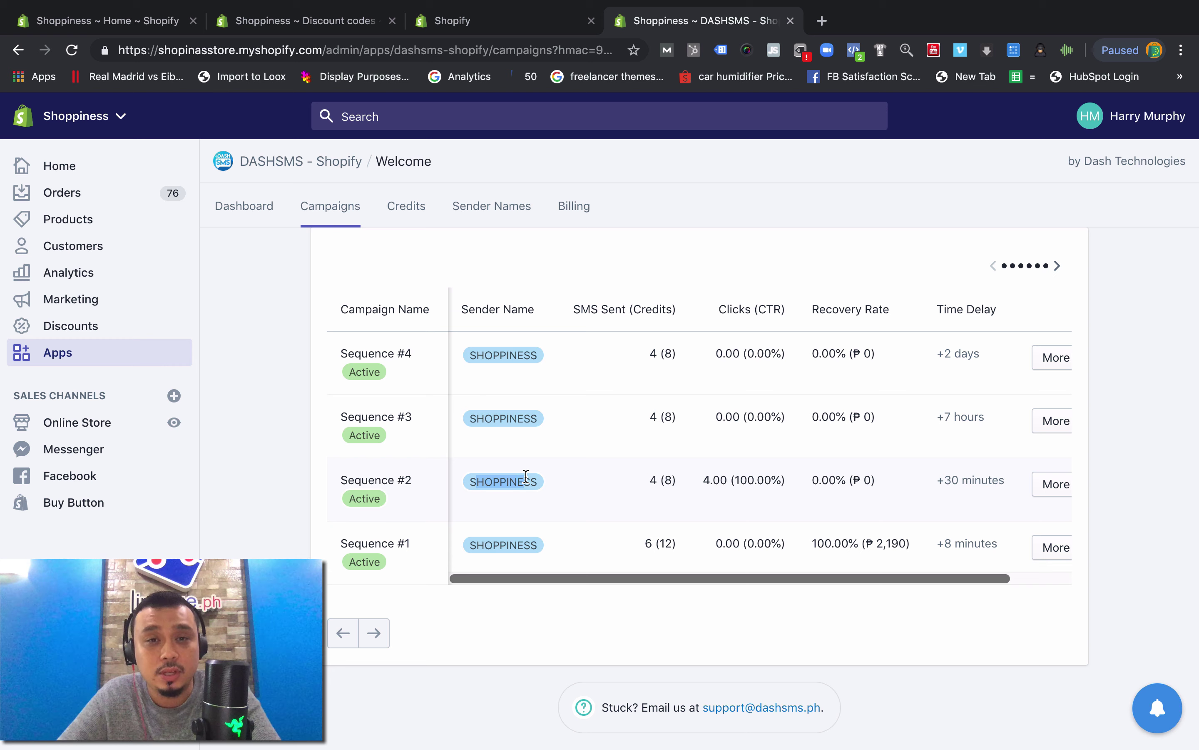
left_click_drag(527, 475, 517, 466)
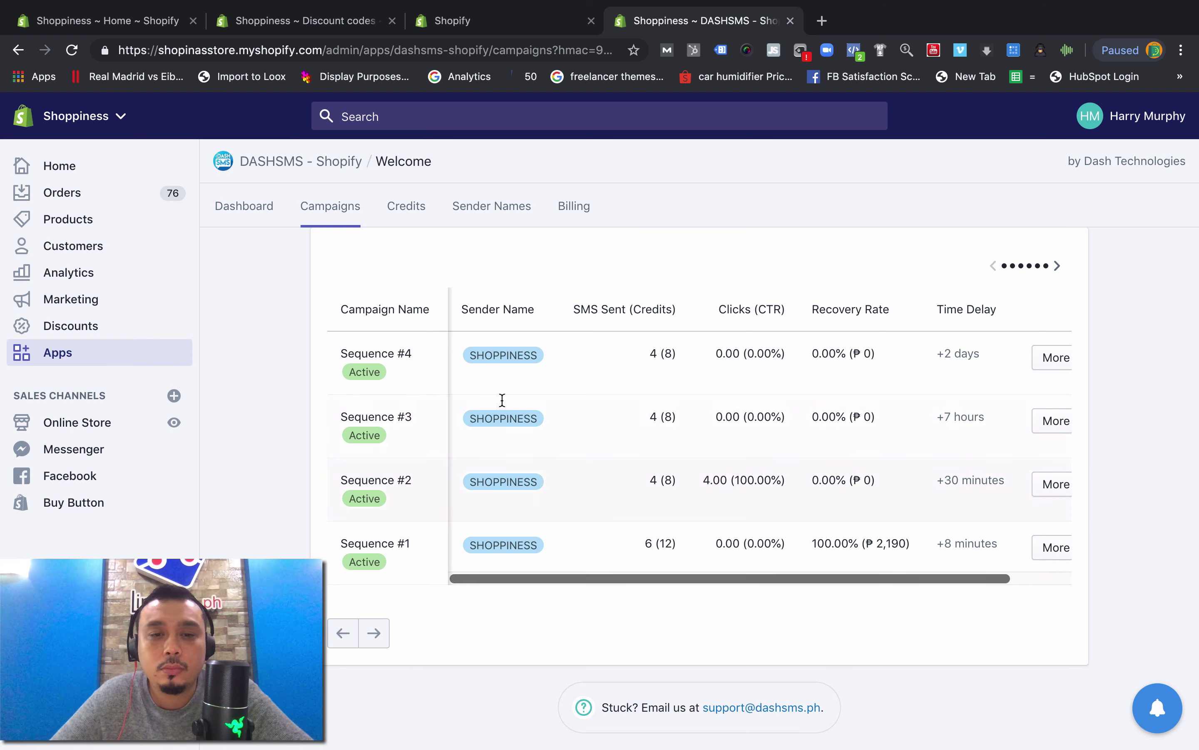
Check the number of SMS sent and the credits used for Sequence #4.
left_click_drag(348, 354, 394, 357)
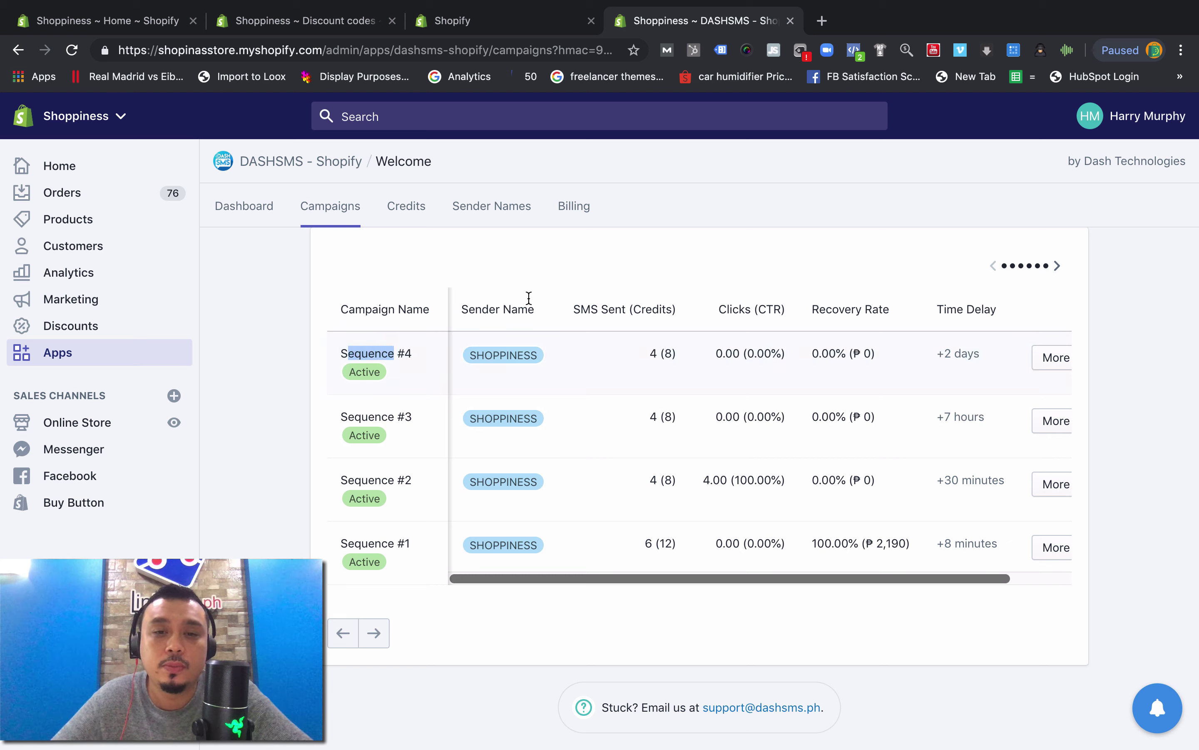
left_click(654, 349)
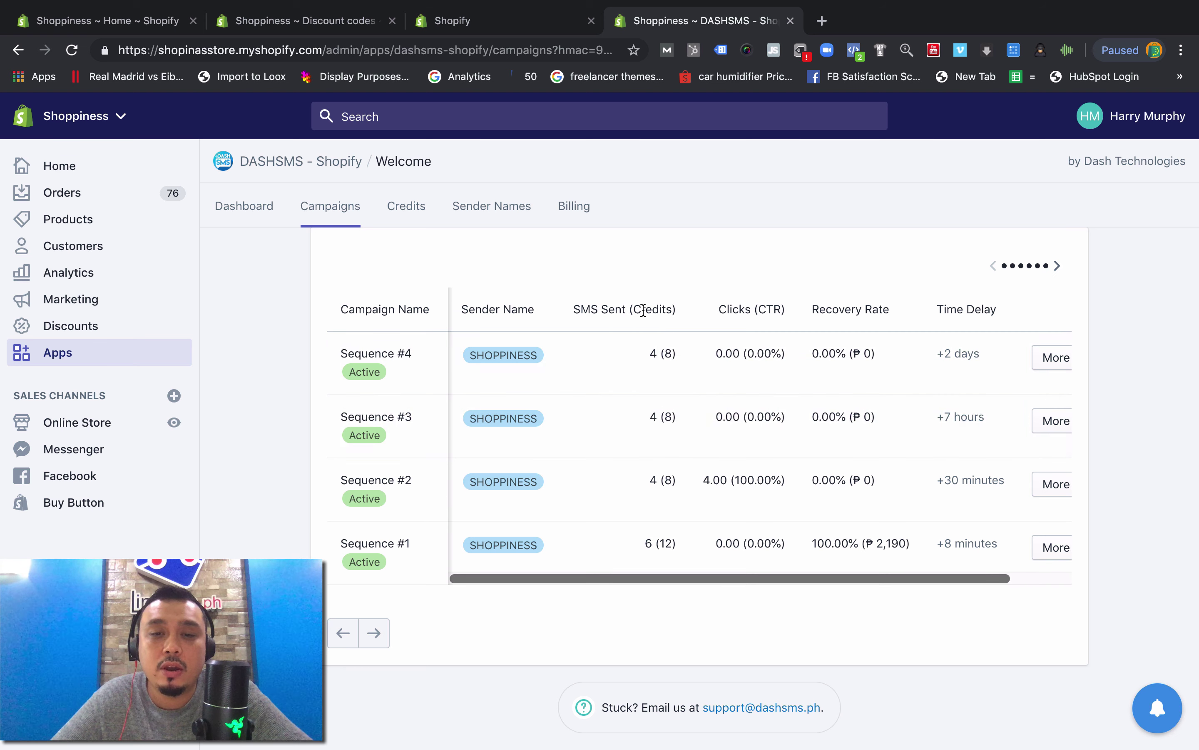
left_click(675, 362)
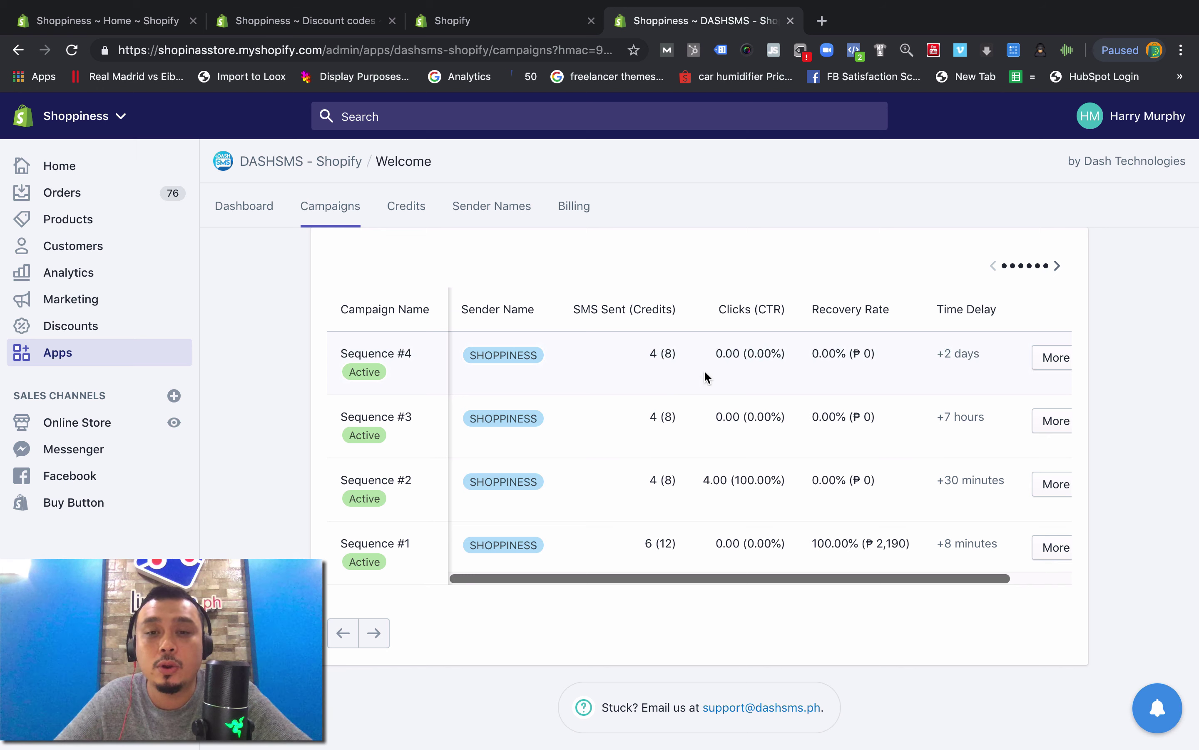
Examine the Clicks (CTR) column for Sequence #2 and the Recovery Rate column for Sequence #1.
left_click_drag(726, 308, 745, 309)
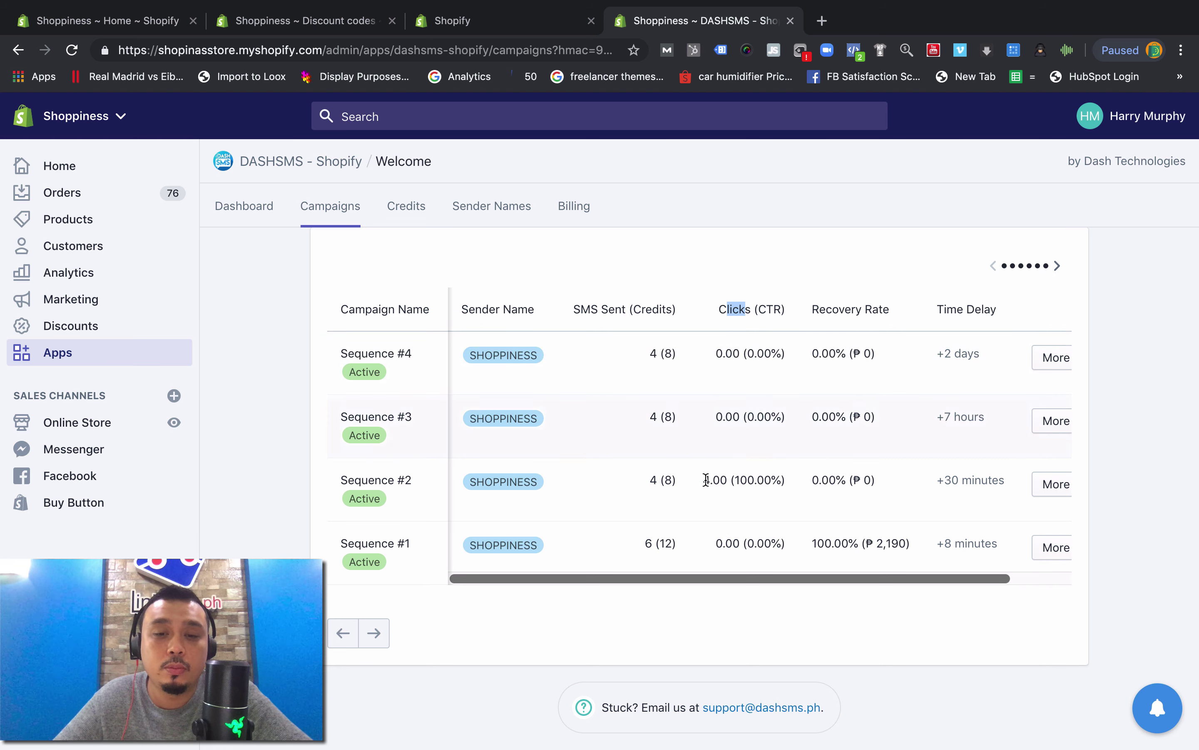
scroll(696, 489, "up", 3)
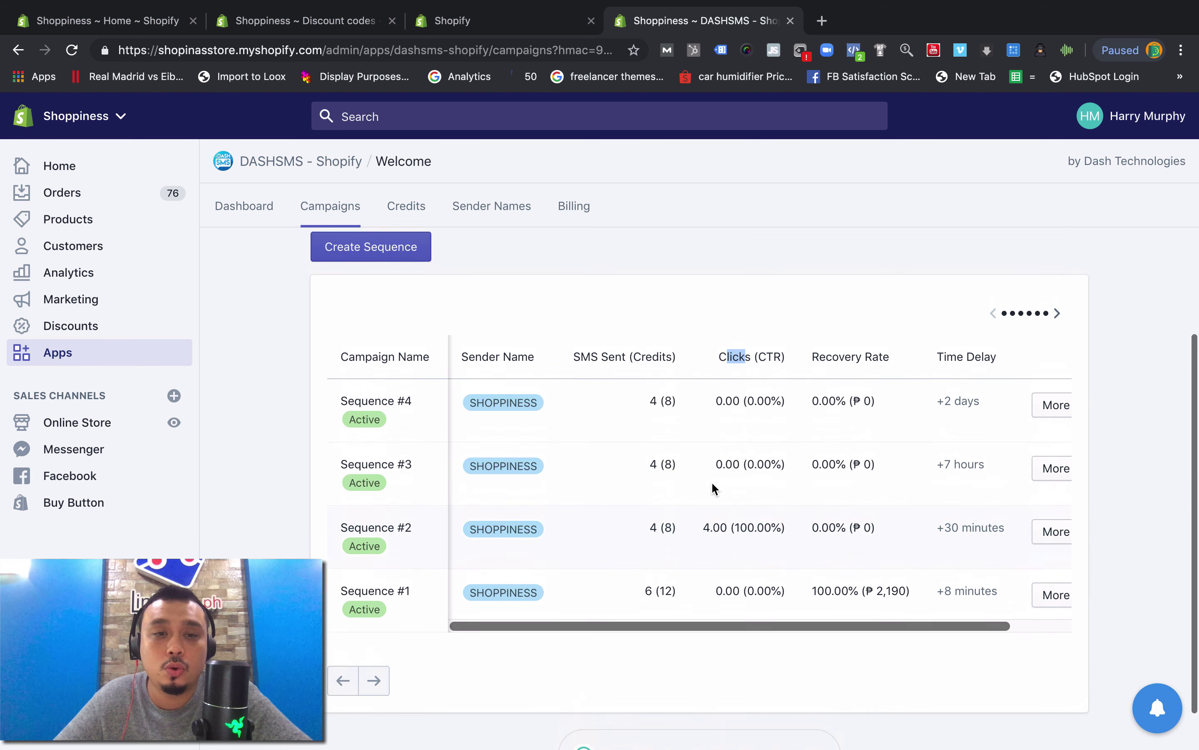
scroll(713, 485, "down", 1)
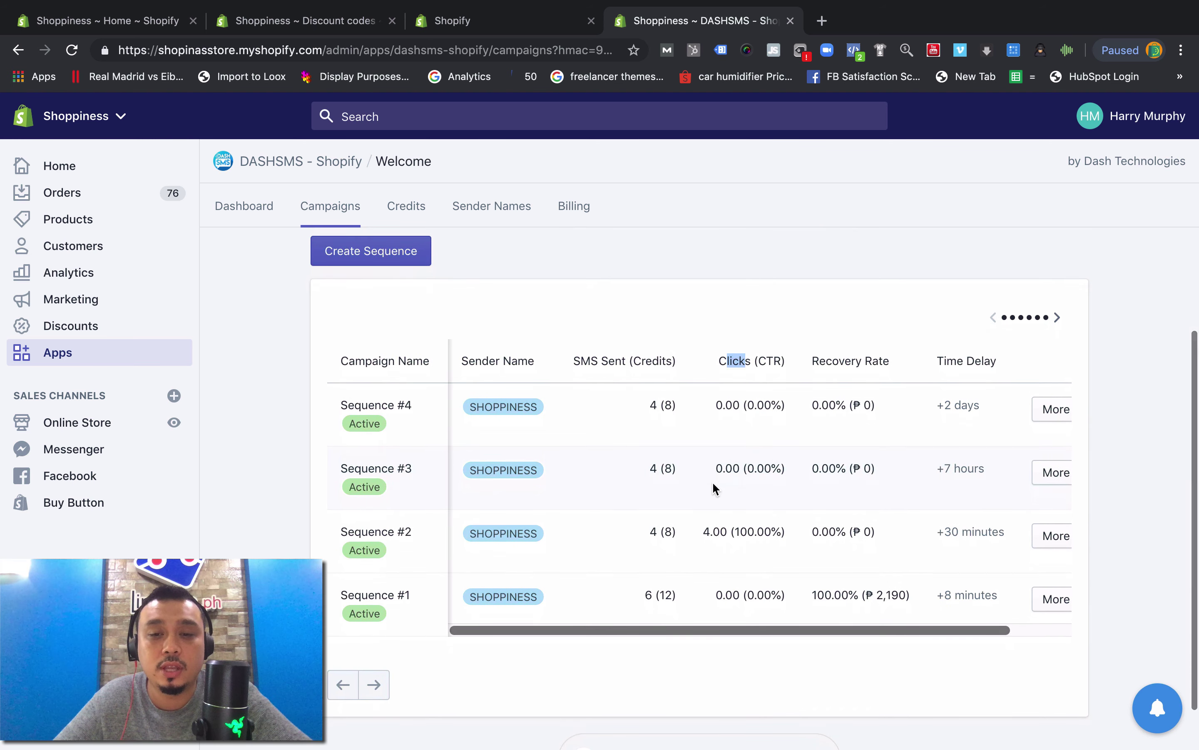
left_click_drag(757, 364, 782, 365)
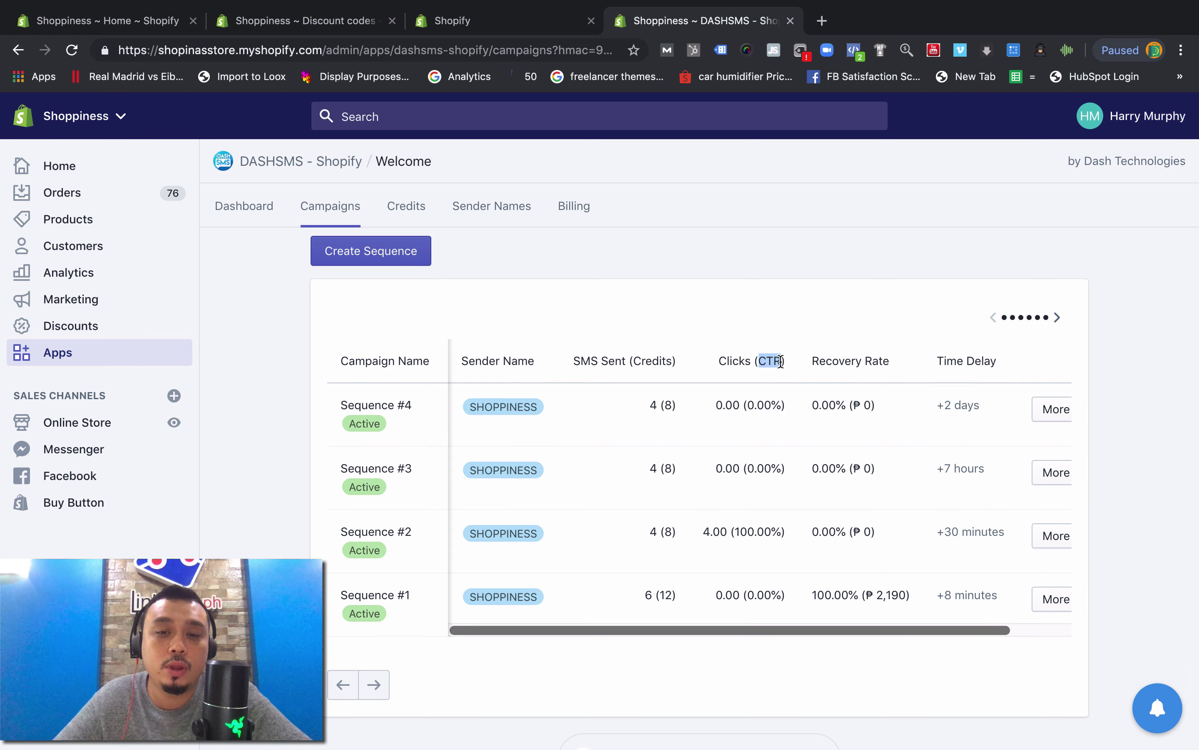
left_click_drag(740, 535, 764, 535)
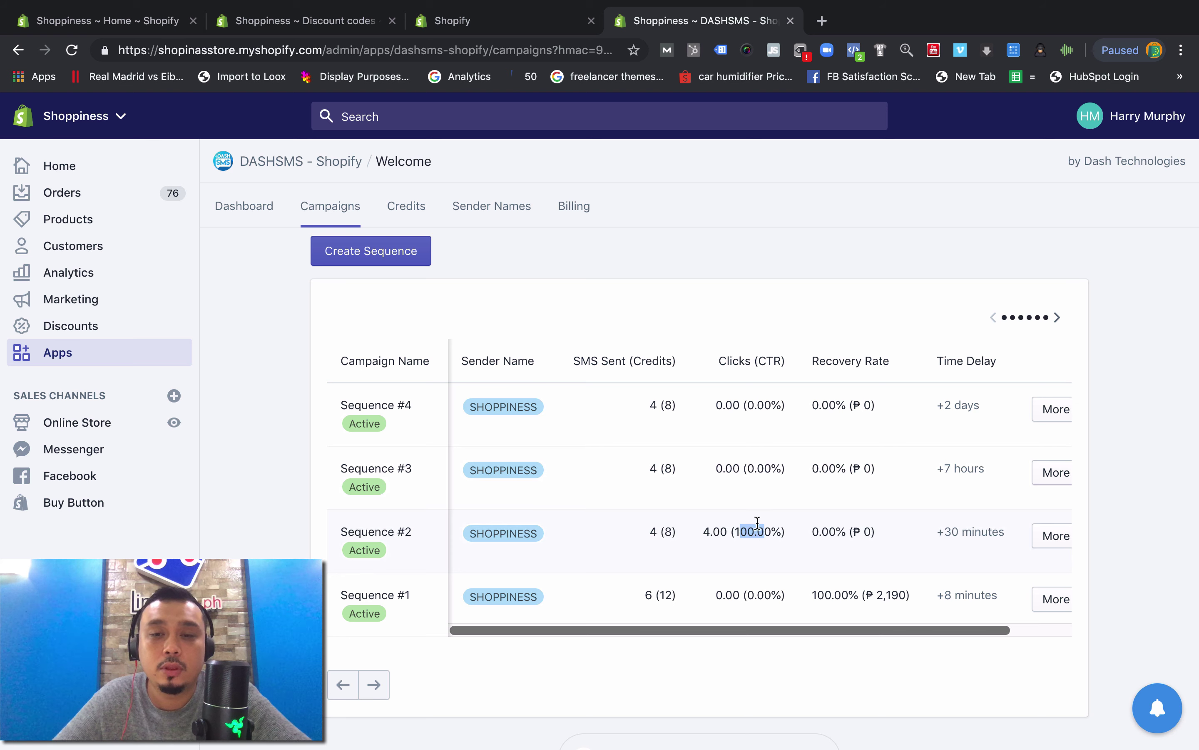
left_click_drag(819, 354, 874, 357)
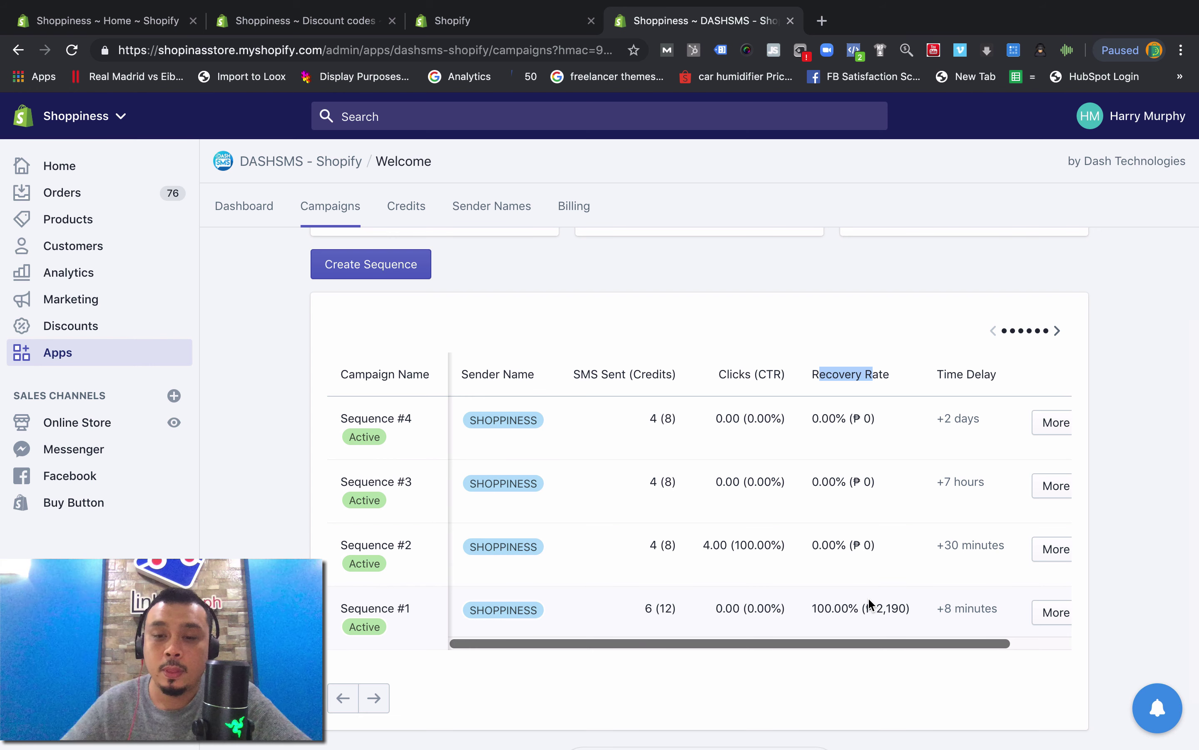
left_click_drag(811, 612, 859, 613)
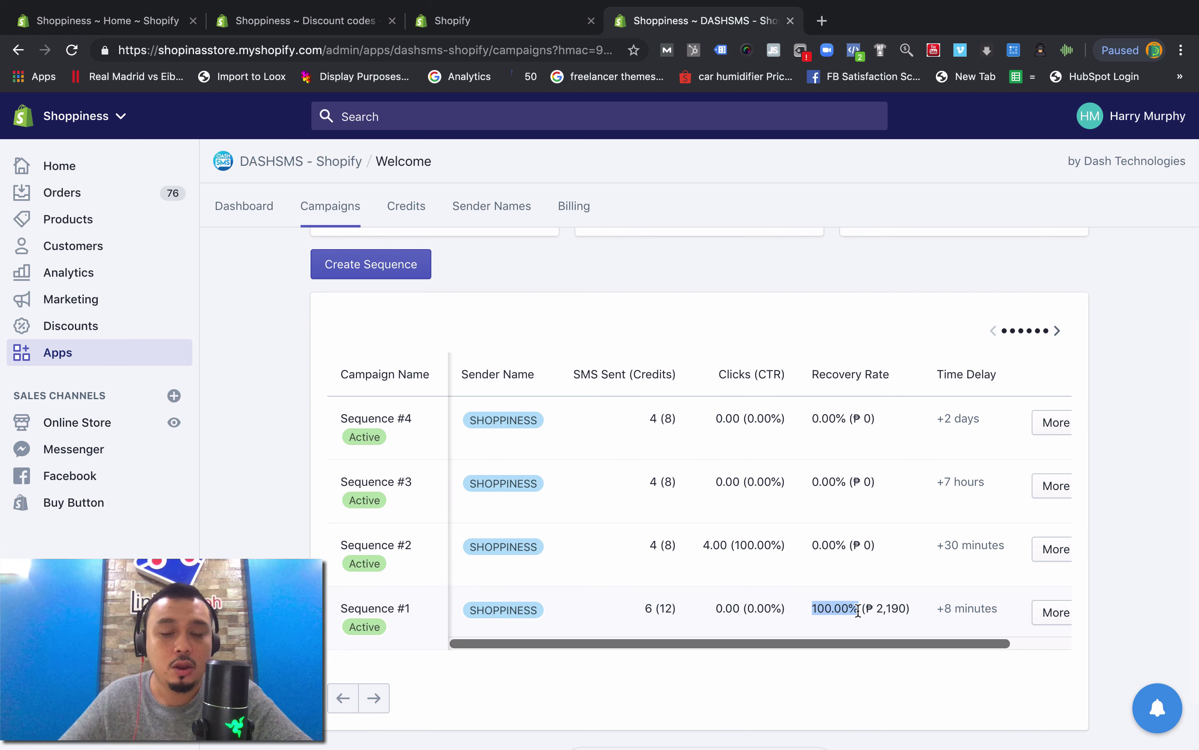
Examine the recovery rate and recovered peso amount for Sequence #1.
left_click(800, 610)
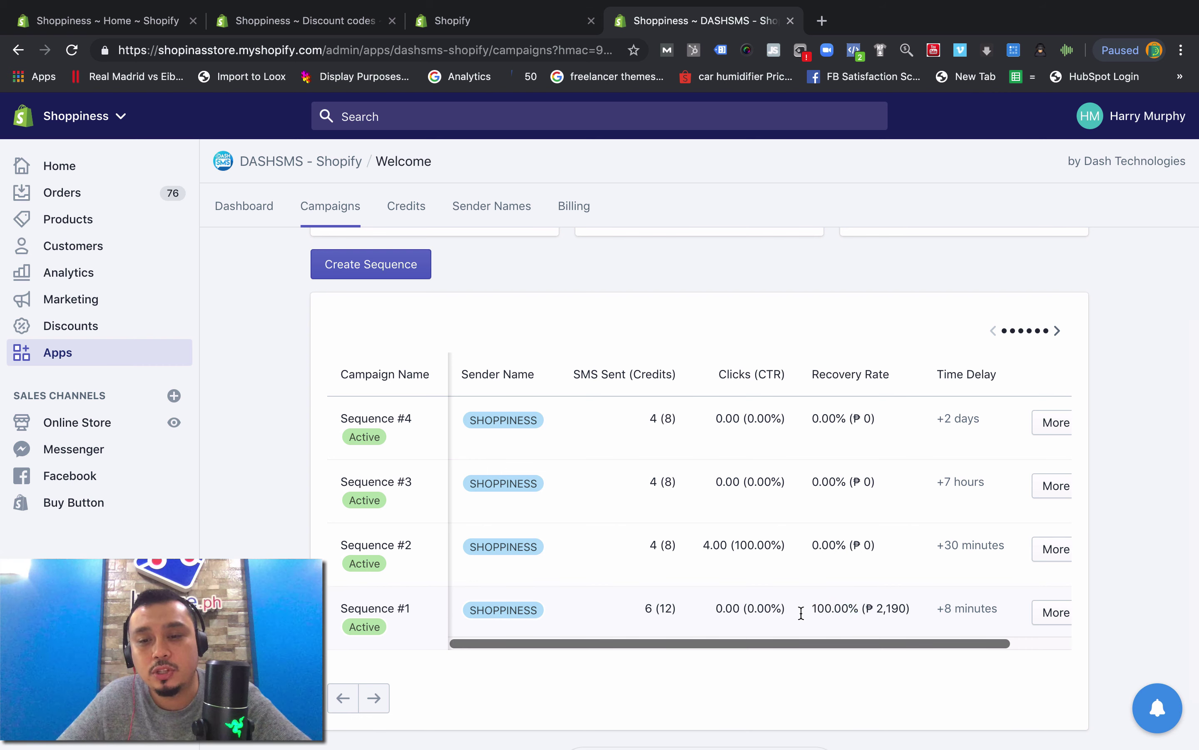
left_click_drag(811, 612, 873, 610)
left_click_drag(874, 609, 905, 609)
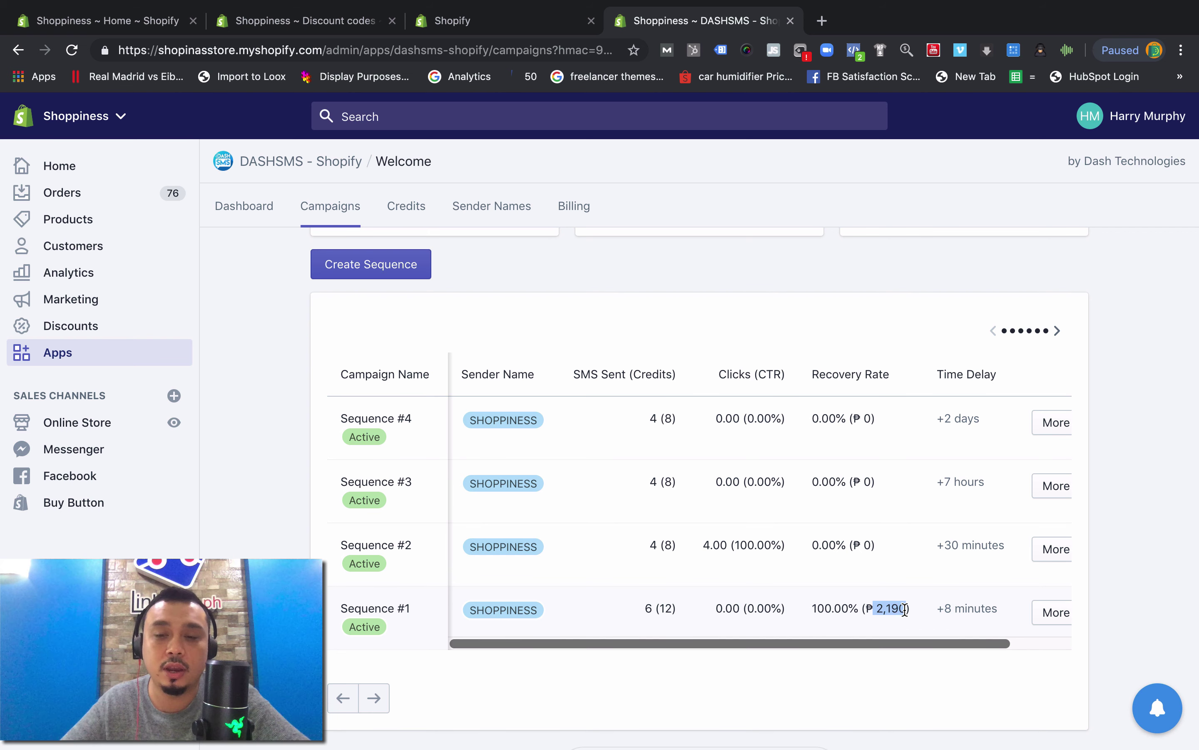
Review the Time Delay column, checking the delays set for Sequence #4 and Sequence #3.
scroll(905, 610, "right", 3)
left_click_drag(878, 369, 901, 567)
left_click(880, 391)
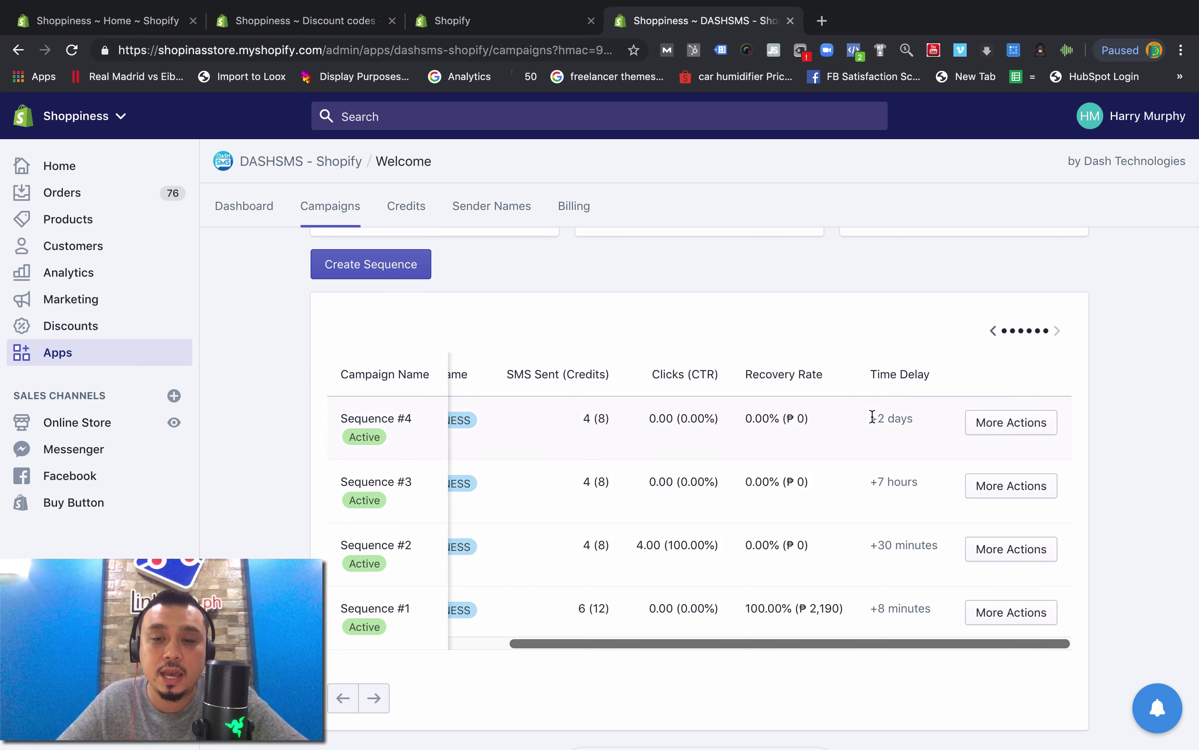
left_click_drag(872, 417, 936, 422)
left_click_drag(867, 480, 930, 484)
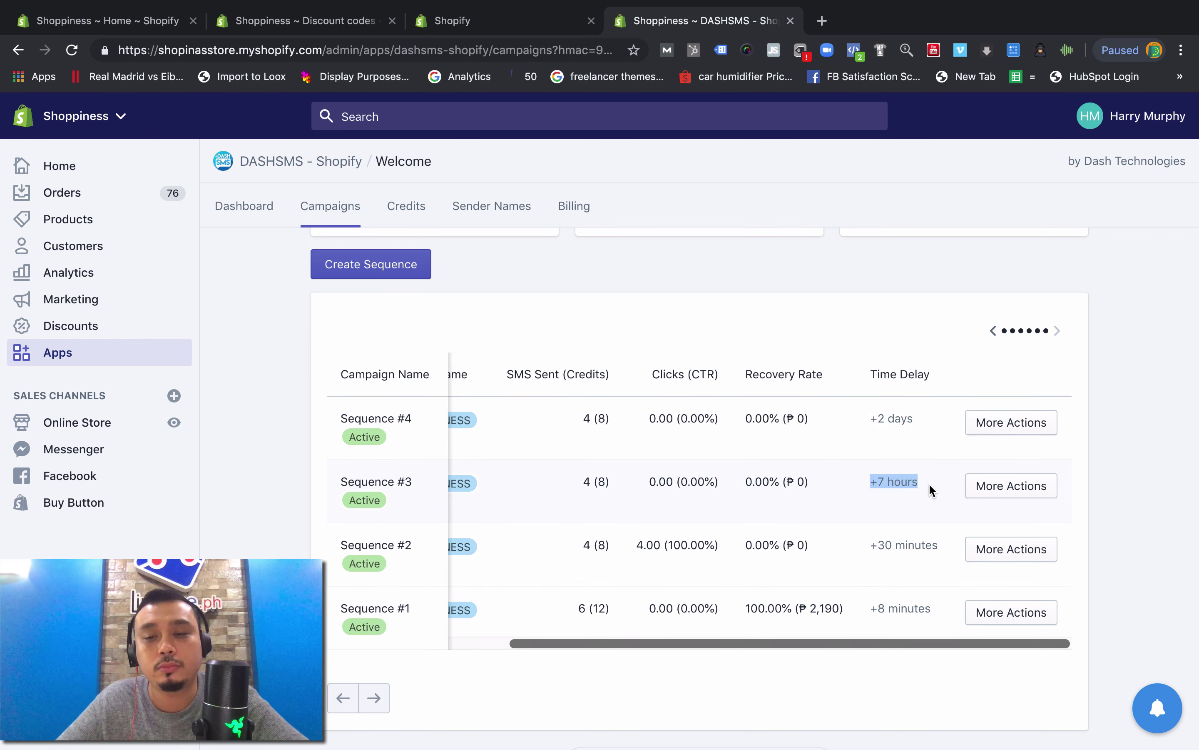
scroll(897, 602, "up", 1)
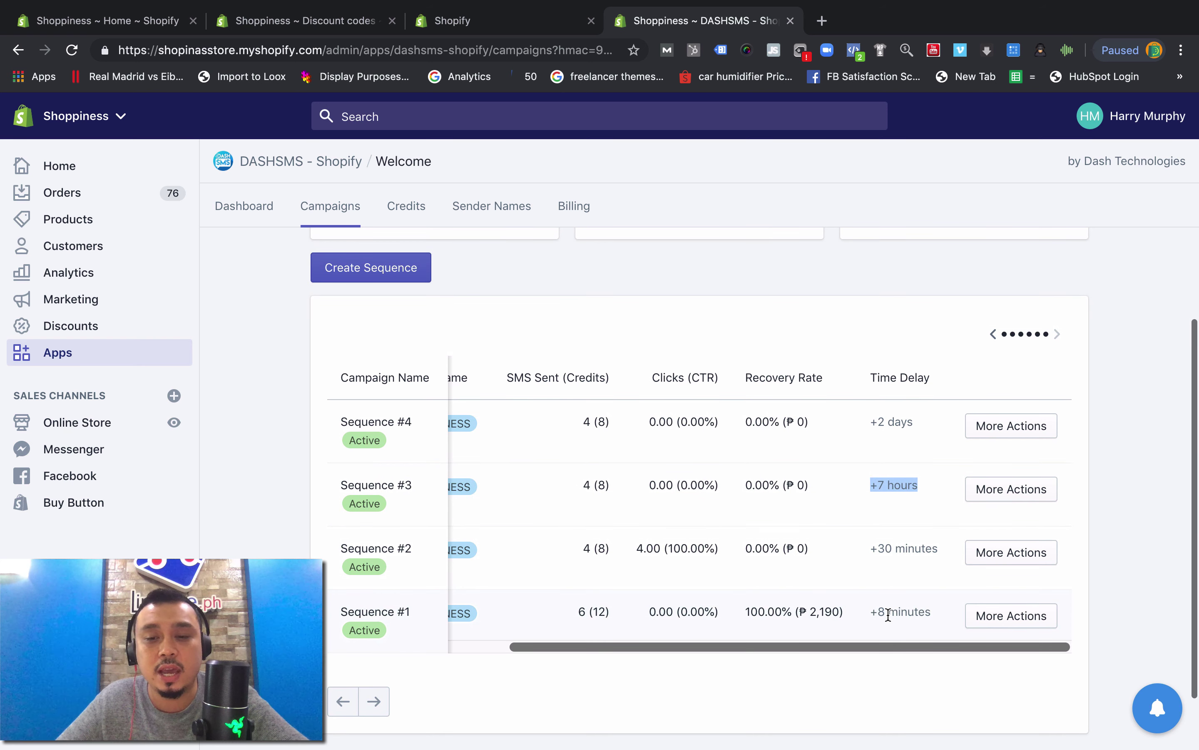
scroll(889, 615, "up", 1)
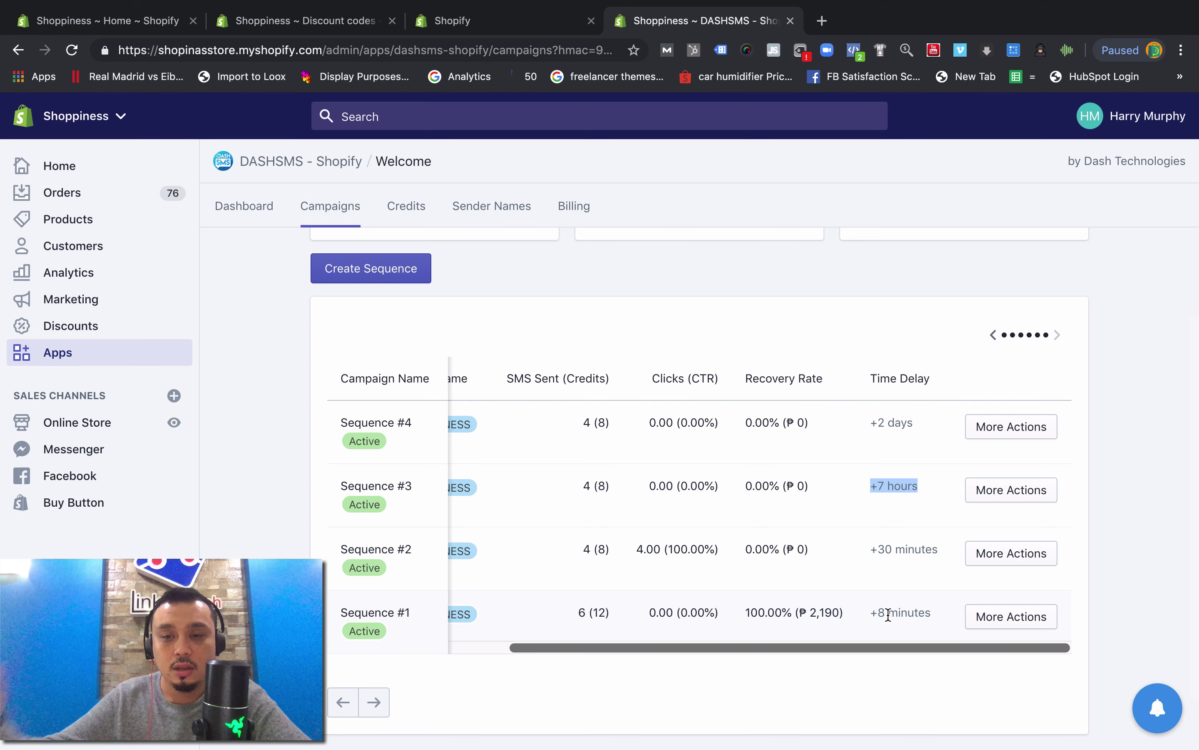
Check the time delay assigned to Sequence #1.
left_click_drag(881, 614, 915, 615)
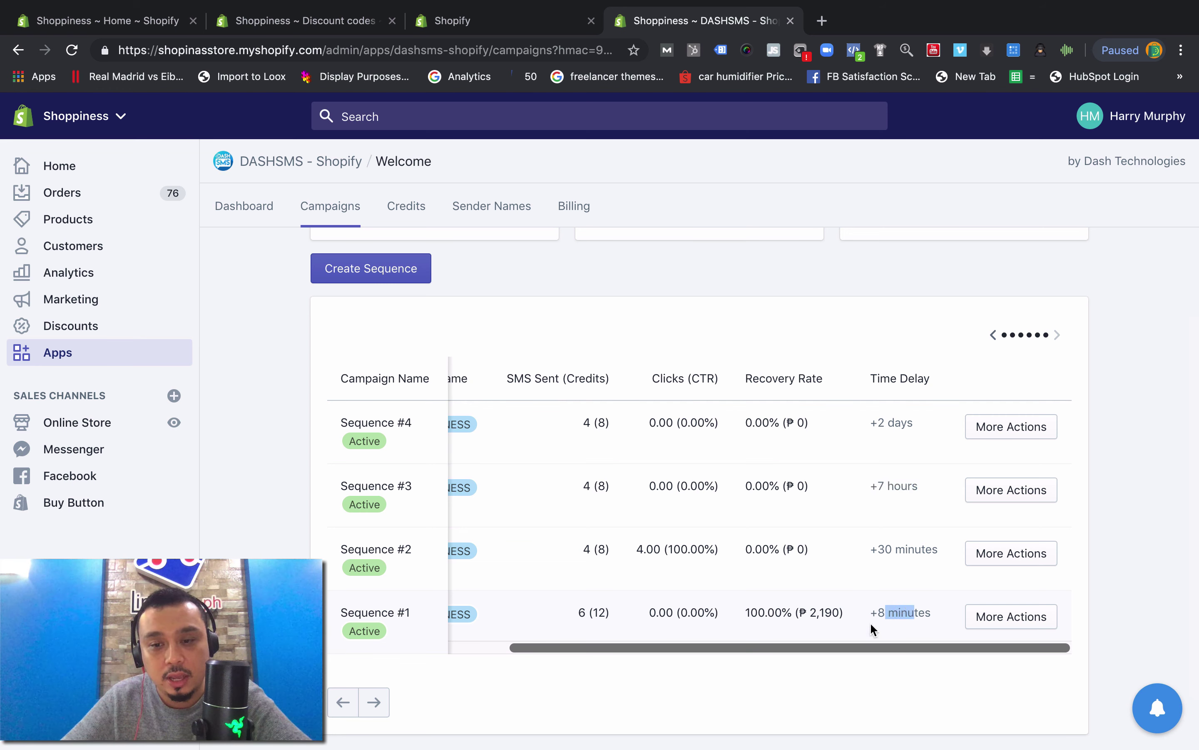
left_click_drag(325, 619, 433, 620)
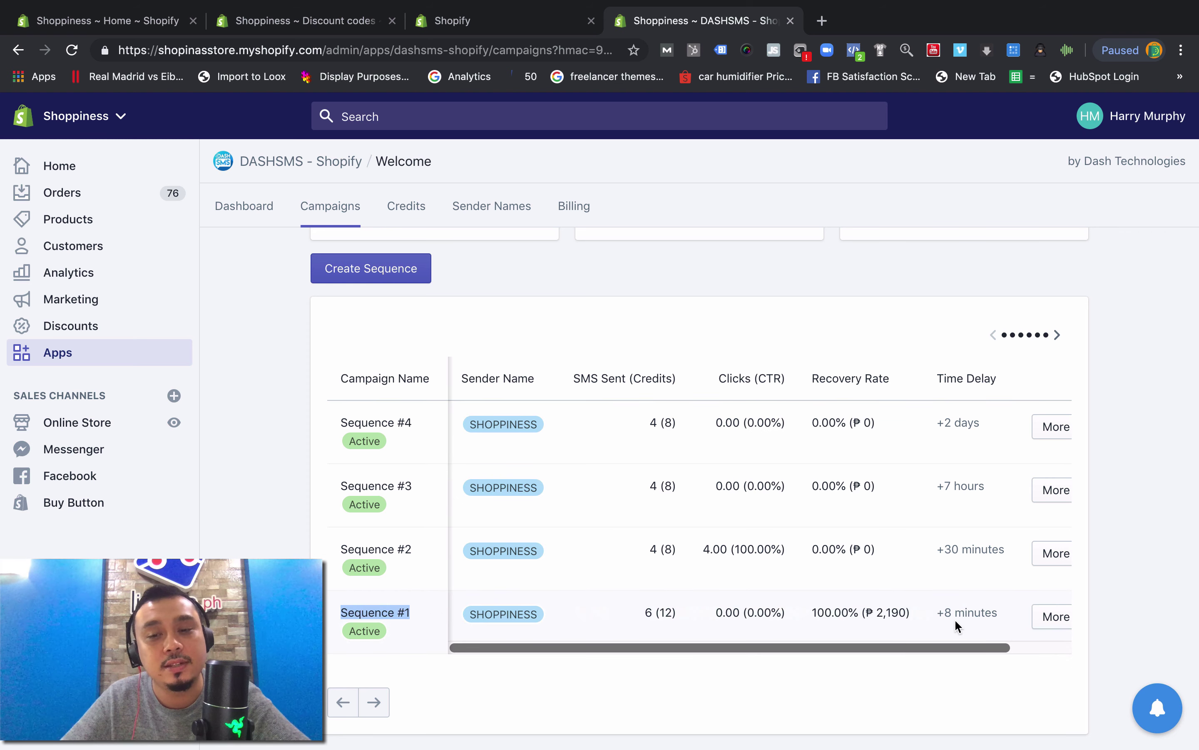
left_click_drag(999, 614, 935, 617)
scroll(937, 617, "right", 3)
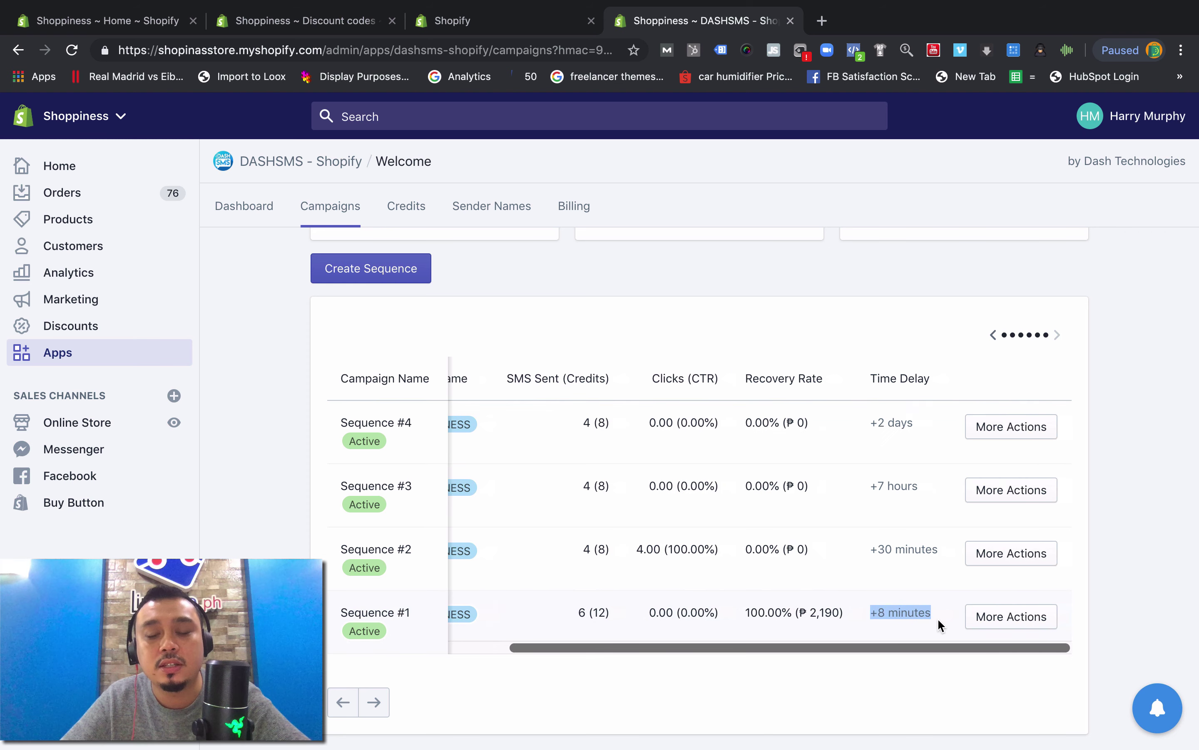
left_click(901, 623)
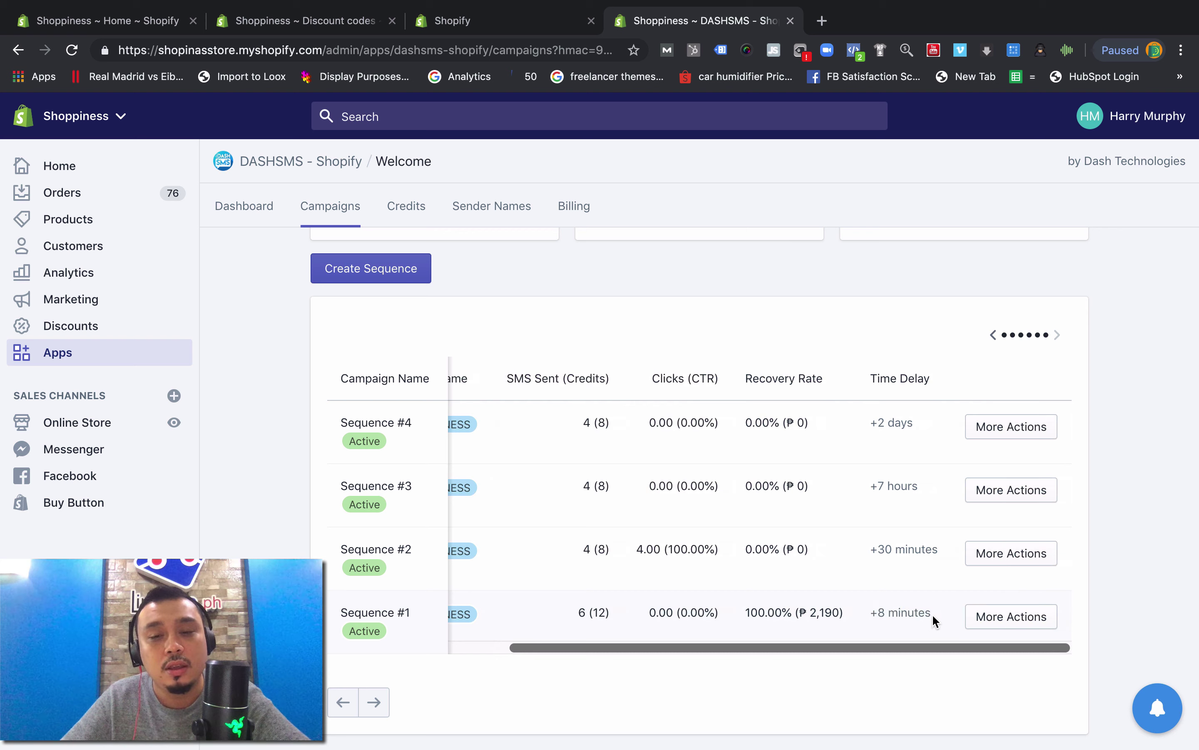
left_click_drag(932, 616, 850, 617)
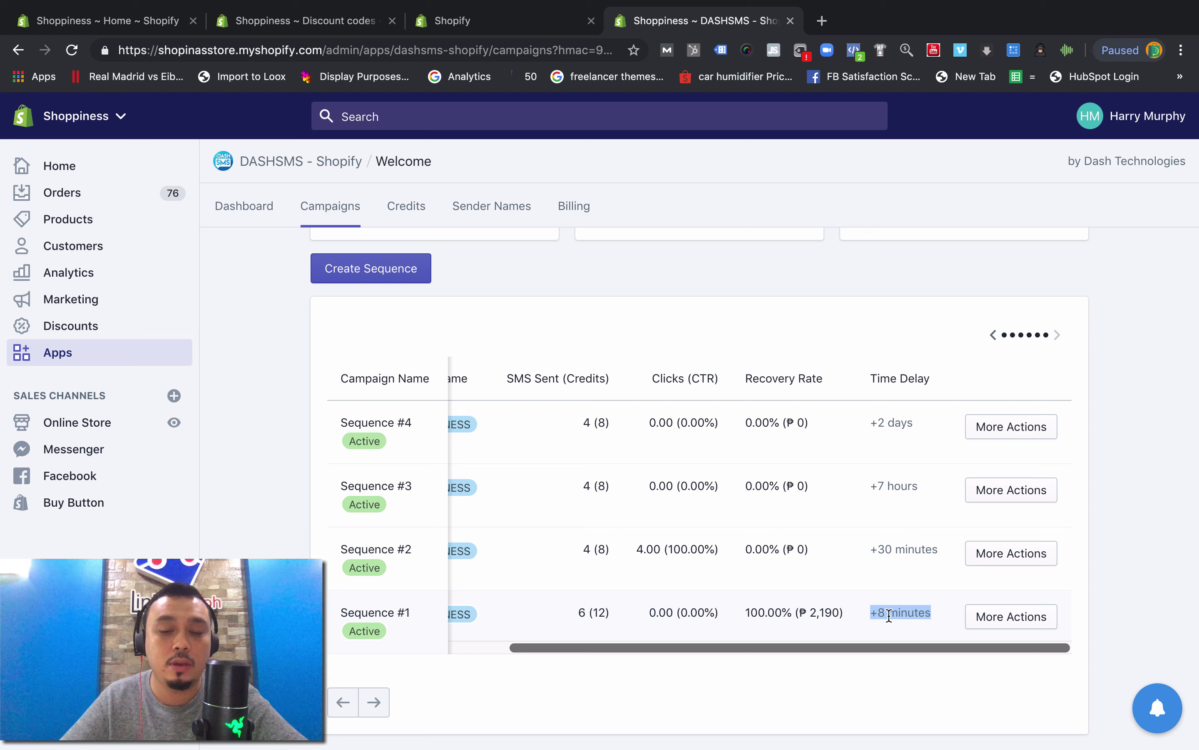
Compare the time delays of Sequence #2, Sequence #3 and Sequence #4.
left_click_drag(870, 547, 939, 549)
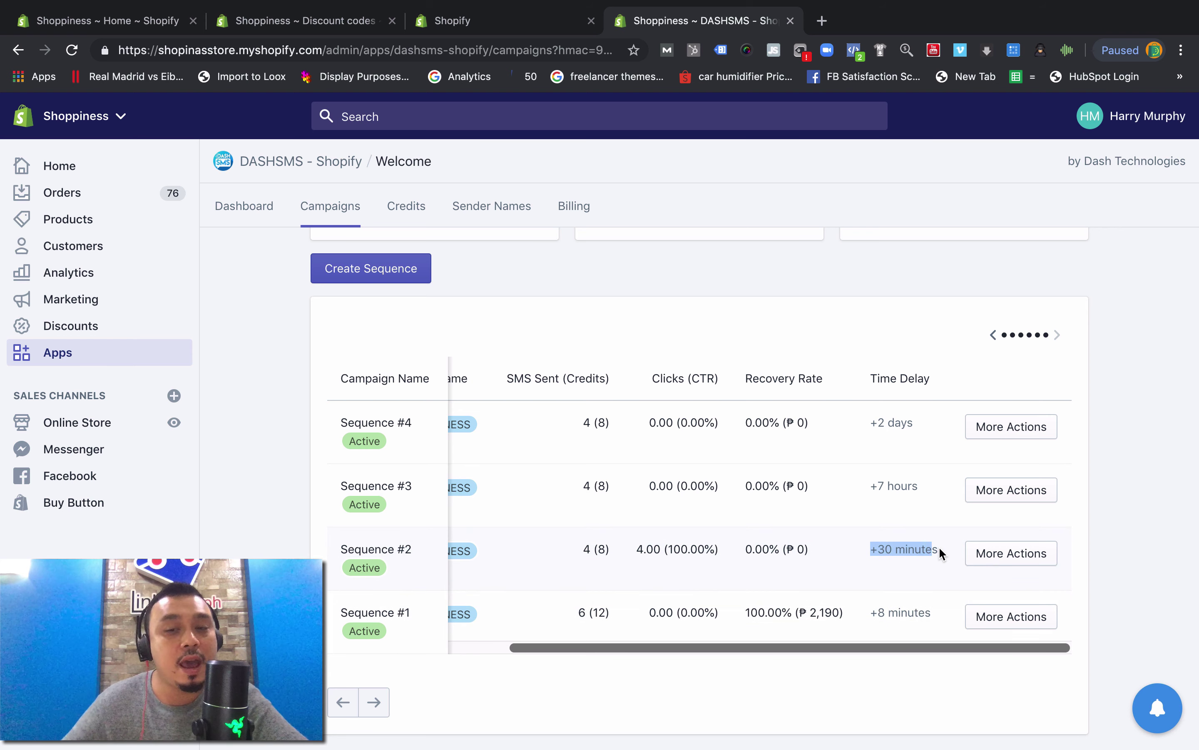
left_click_drag(864, 479, 903, 479)
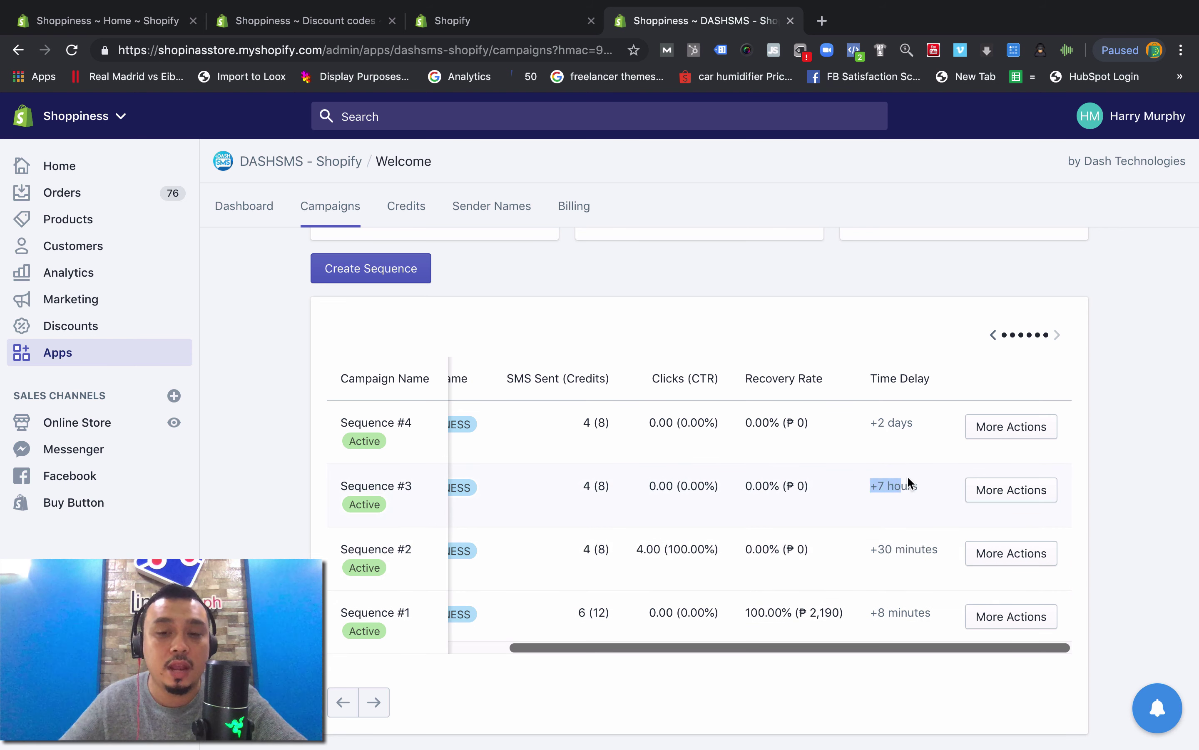
left_click(873, 430)
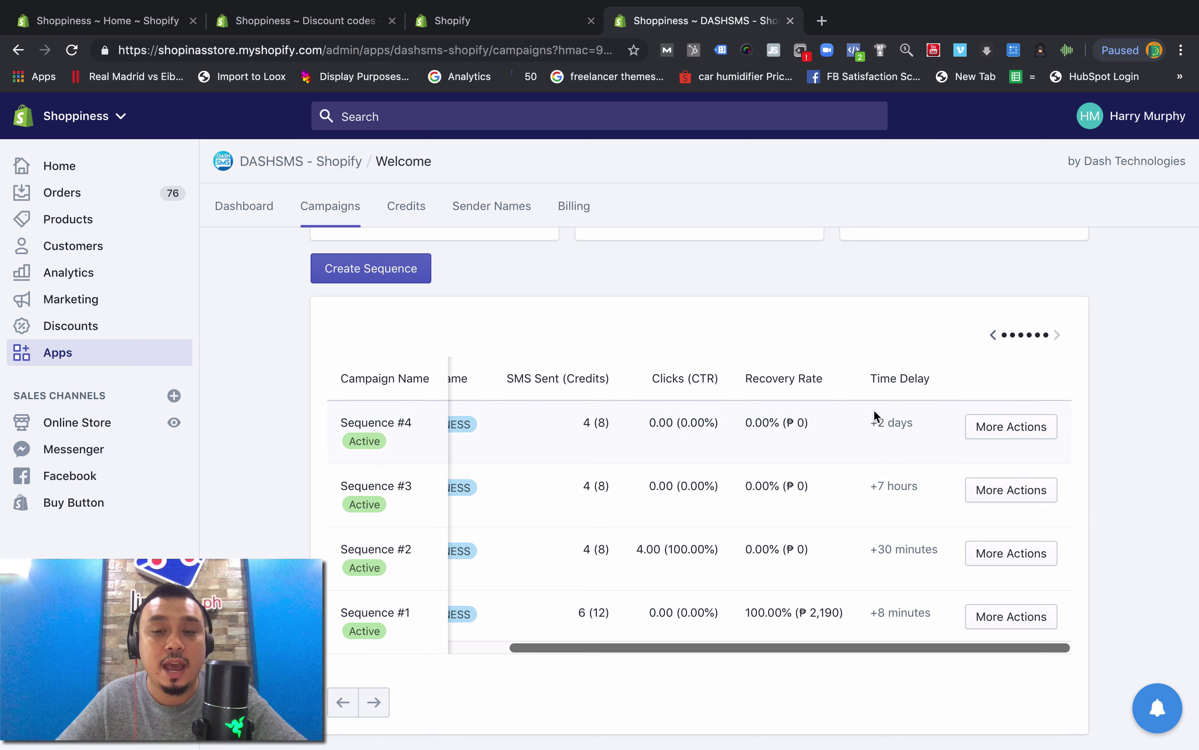
left_click_drag(875, 415, 838, 414)
left_click(868, 419)
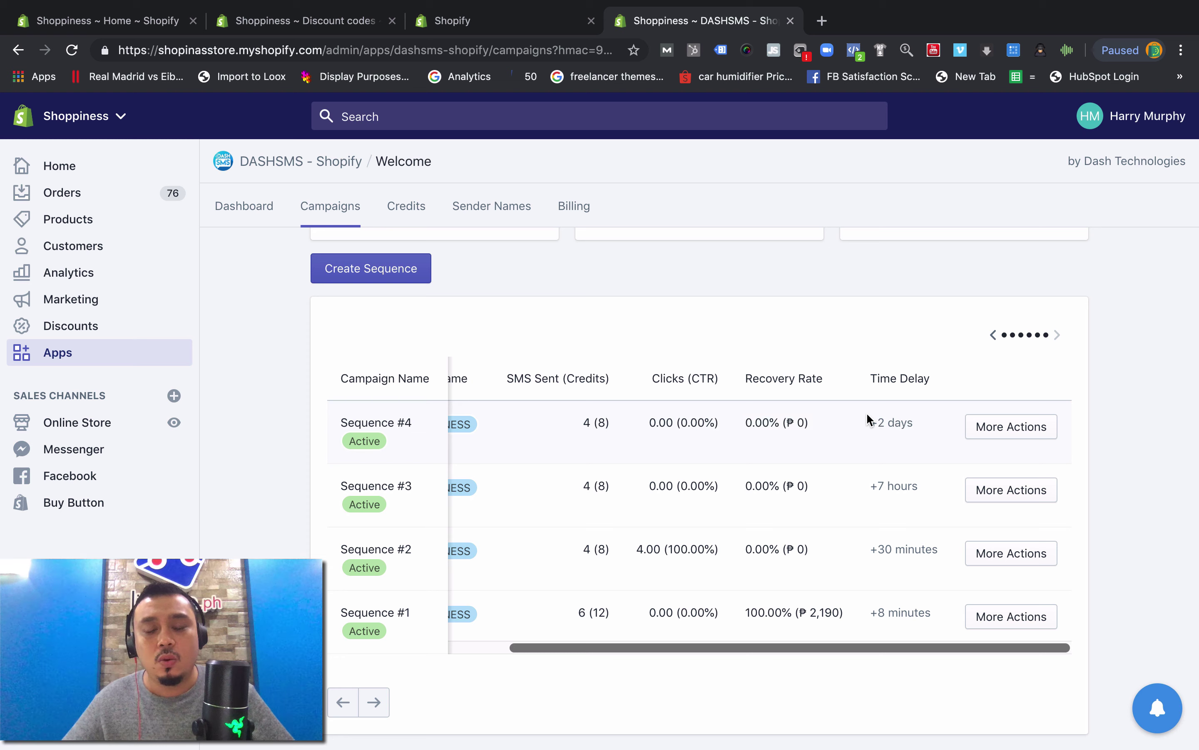
Read across the full rows of Sequence #1, #2 and #3, from time delay back to SMS sent.
left_click_drag(936, 620, 447, 627)
left_click_drag(1003, 553, 529, 554)
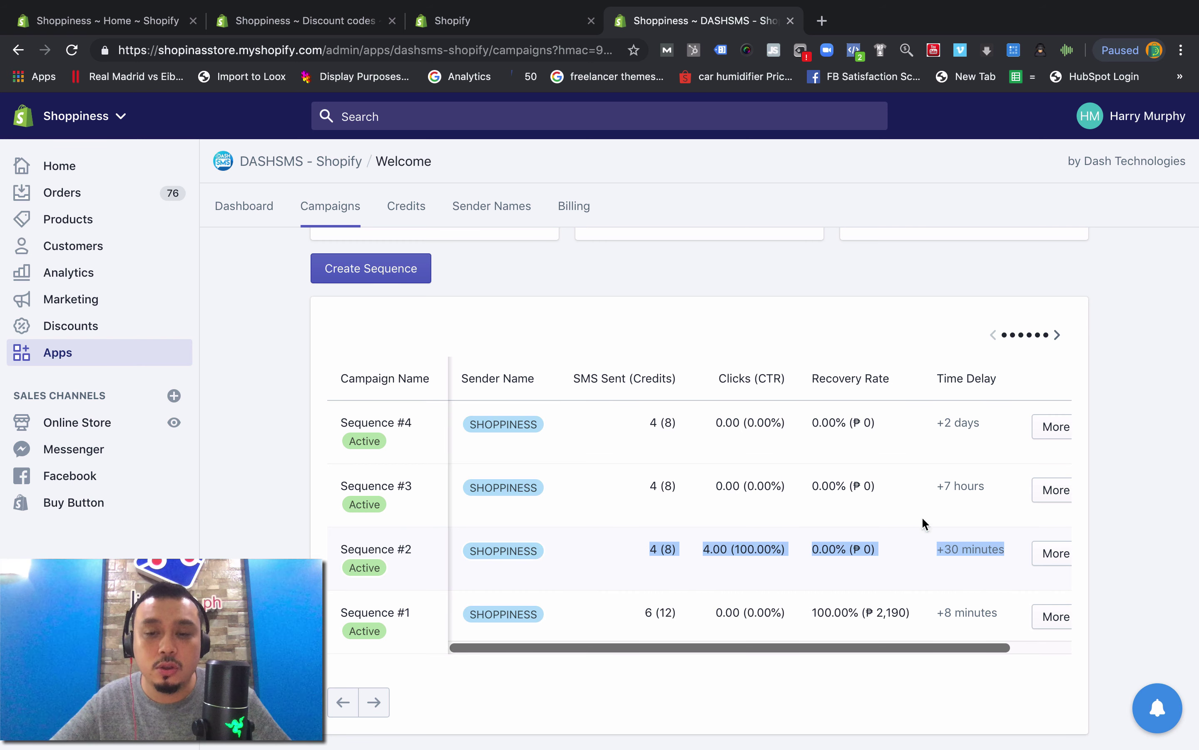
left_click_drag(986, 489, 585, 491)
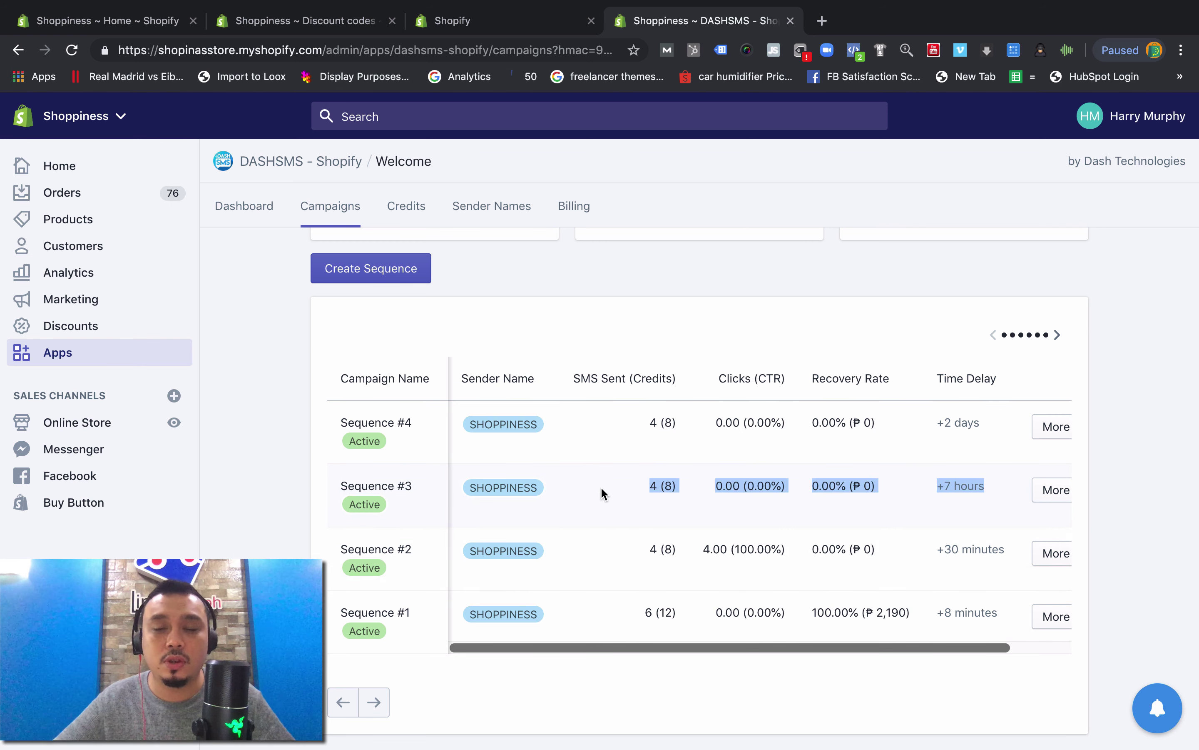
Examine the campaign table columns and the additional actions offered for Sequence #1.
scroll(599, 489, "right", 3)
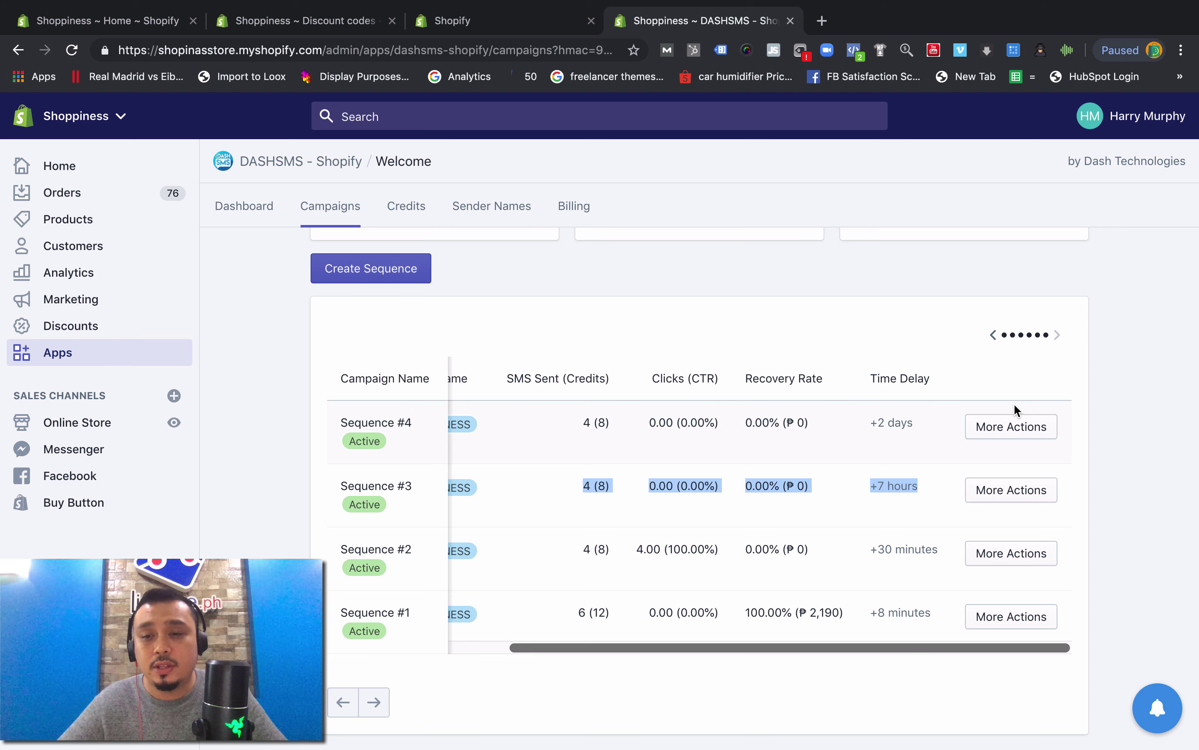
left_click(1019, 619)
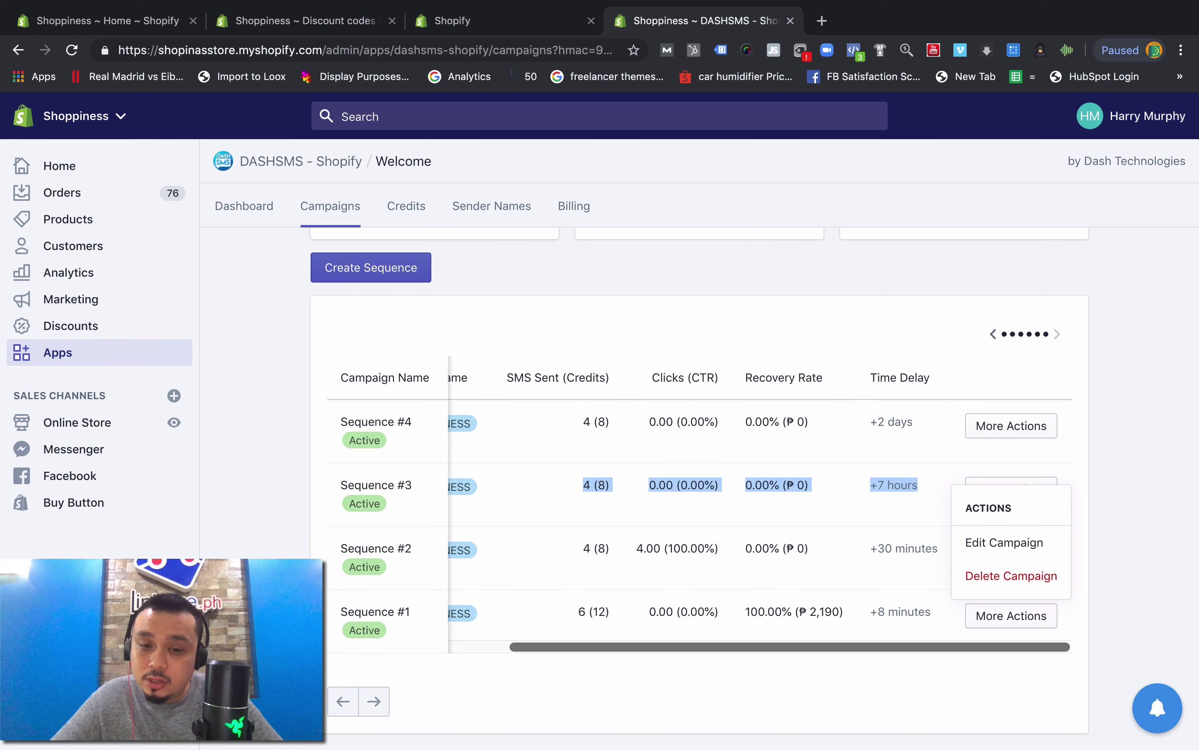
left_click_drag(335, 377, 912, 620)
scroll(946, 614, "right", 2)
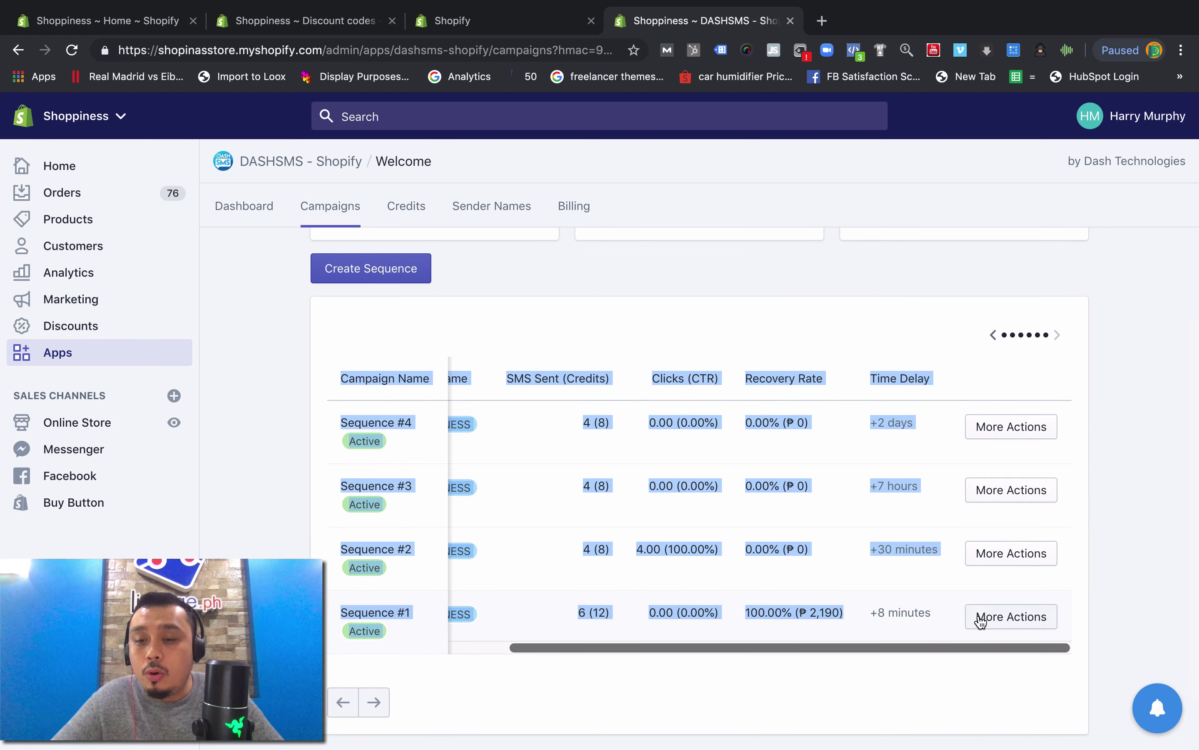
left_click(981, 620)
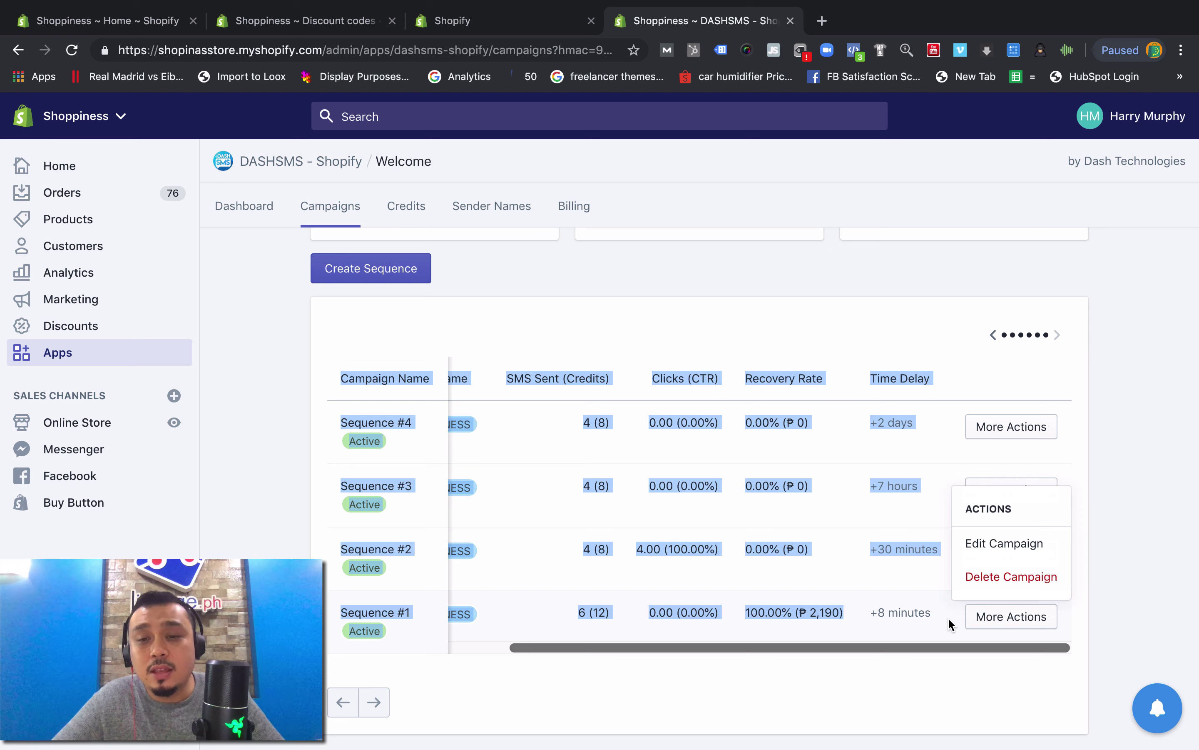
left_click(1005, 628)
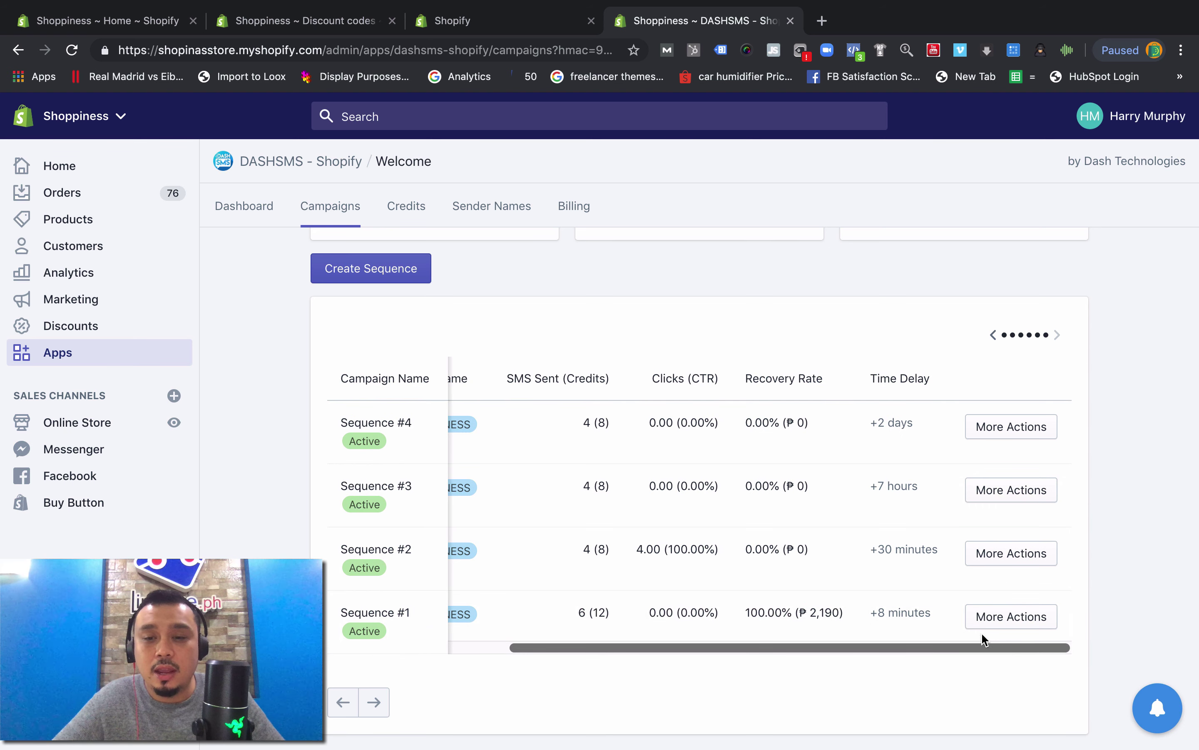
scroll(987, 632, "left", 2)
scroll(980, 628, "left", 1)
scroll(980, 628, "right", 3)
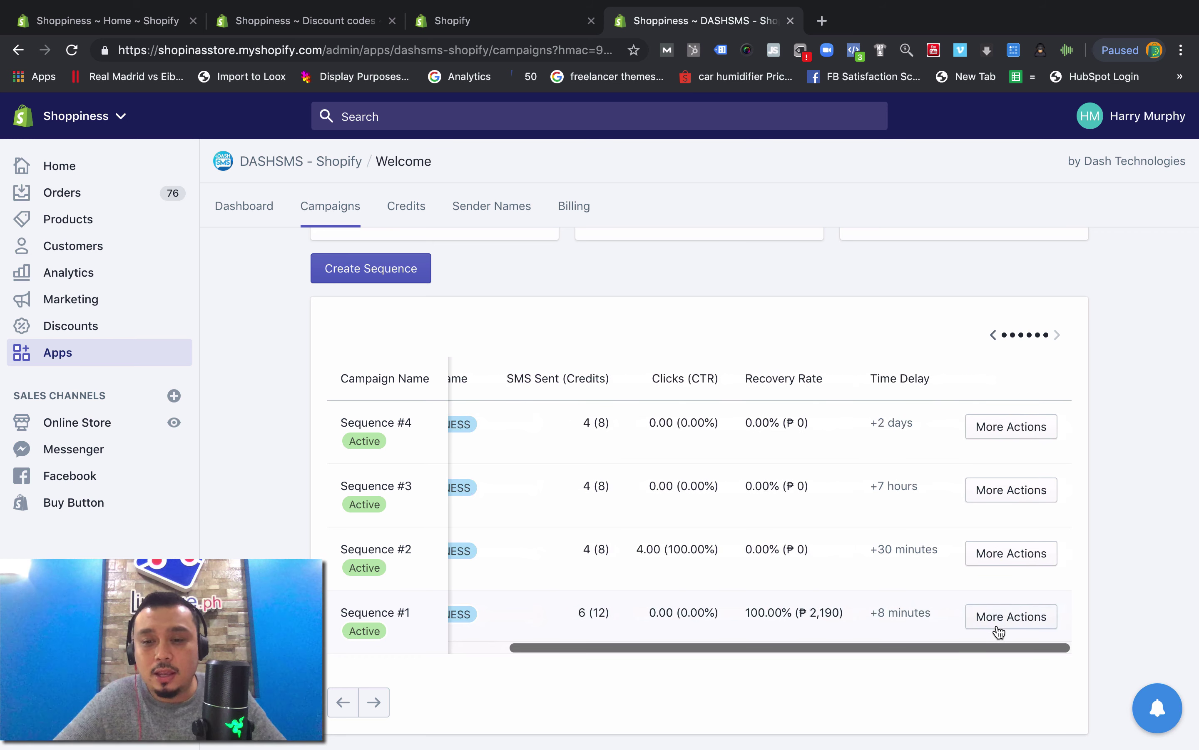
left_click(998, 629)
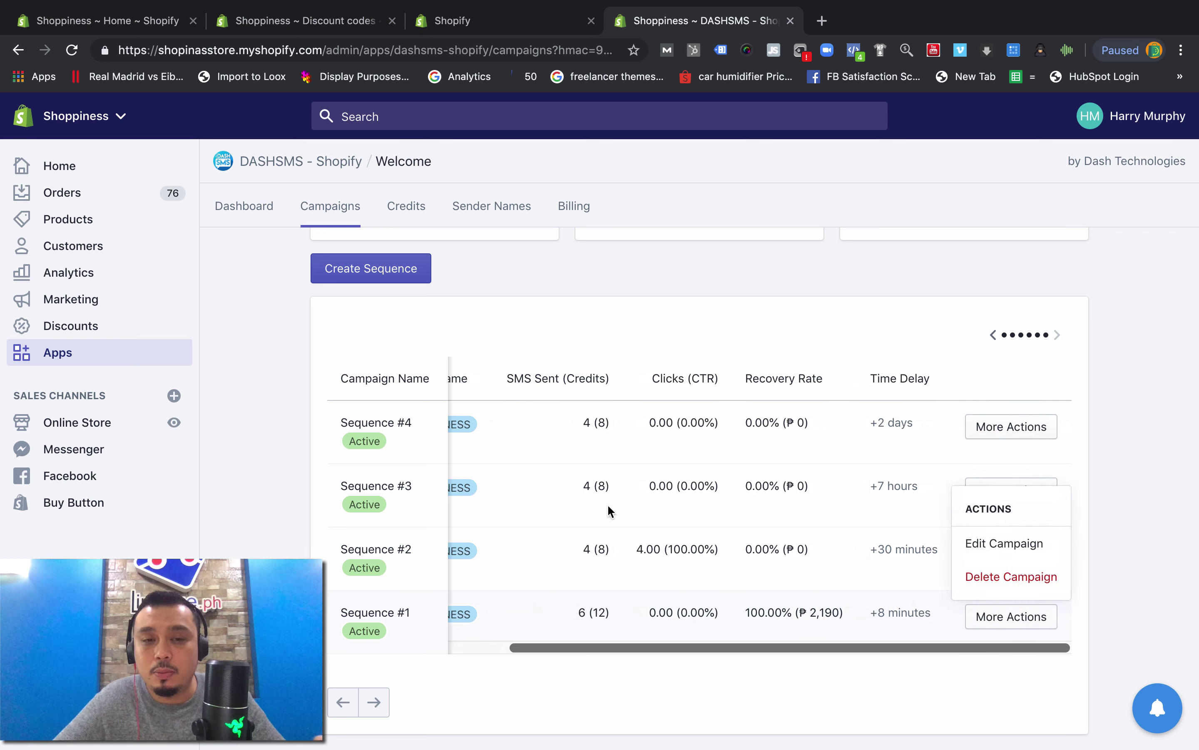
View the Sequence Title field in the new cart abandonment campaign form, and close the form without saving.
left_click(352, 276)
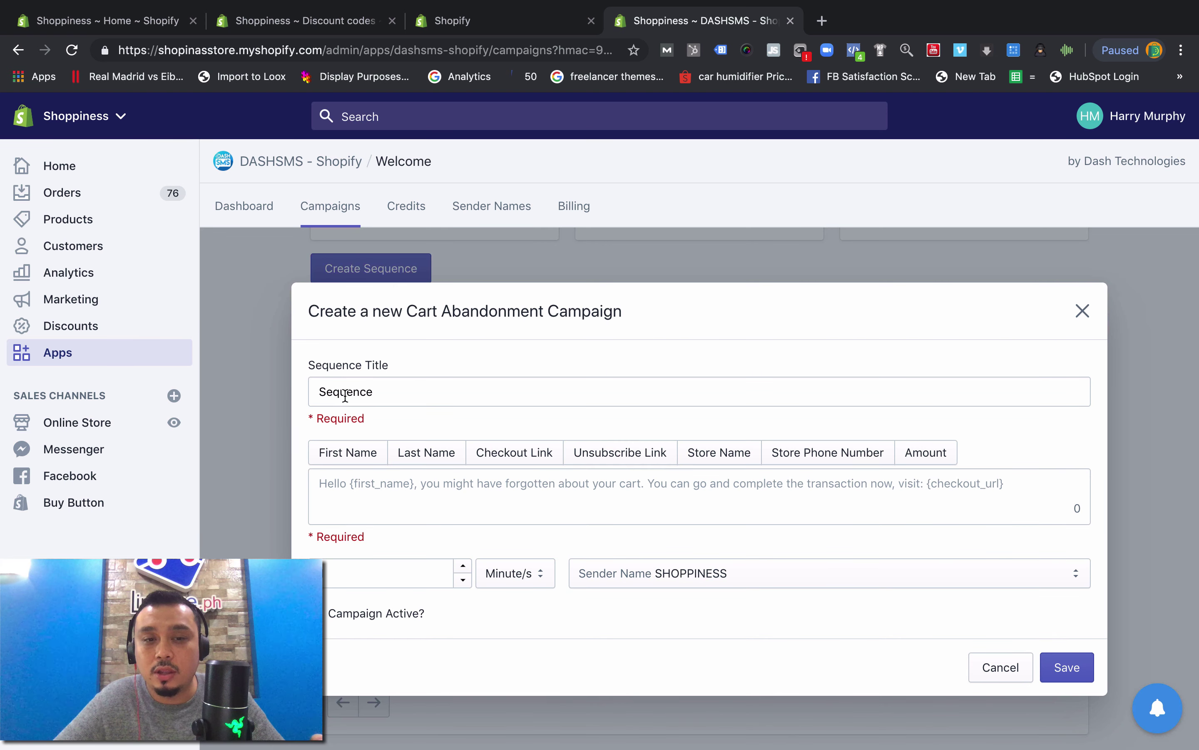
left_click(436, 391)
left_click(1083, 311)
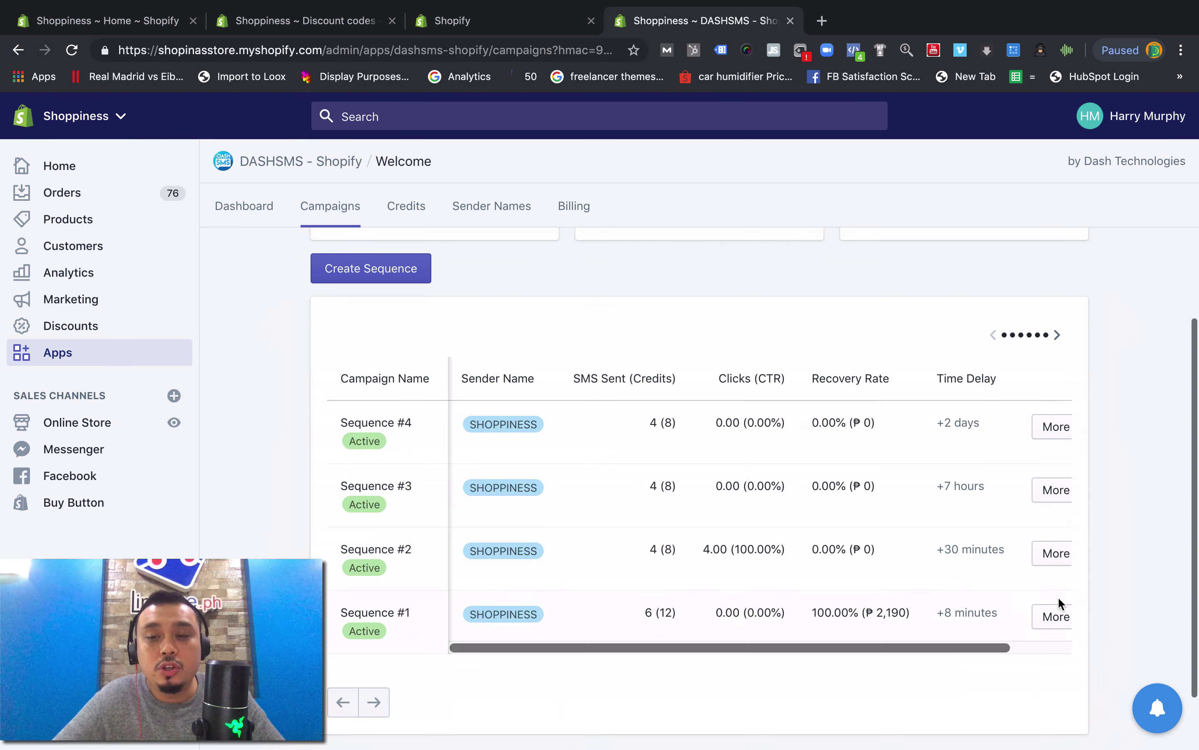
Look at the edit and delete options for Sequence #1 again, and dismiss them.
left_click(1056, 616)
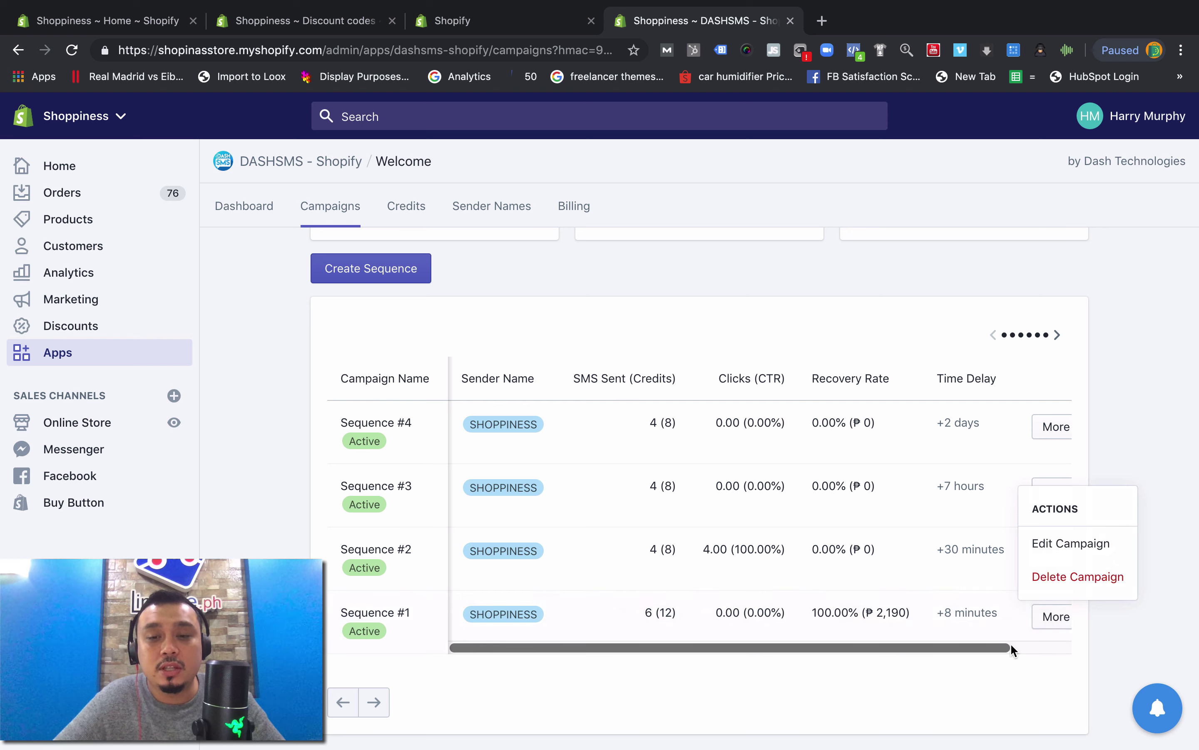
scroll(1011, 643, "right", 3)
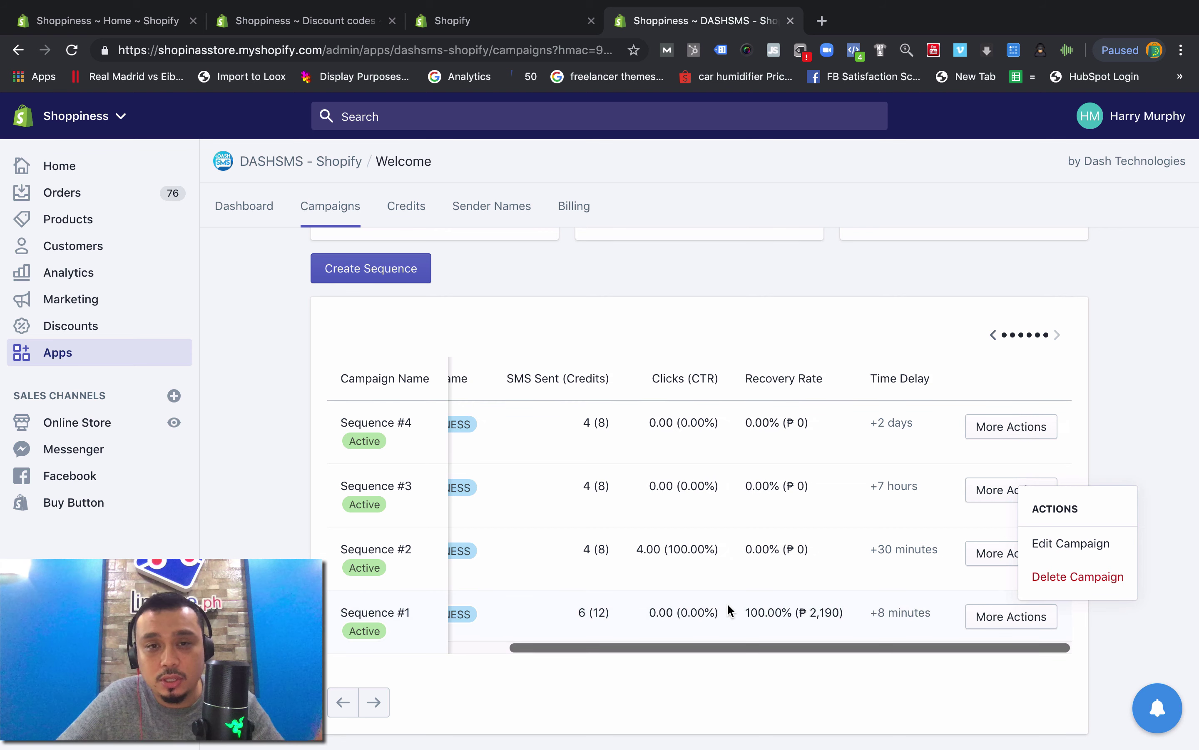
left_click(751, 611)
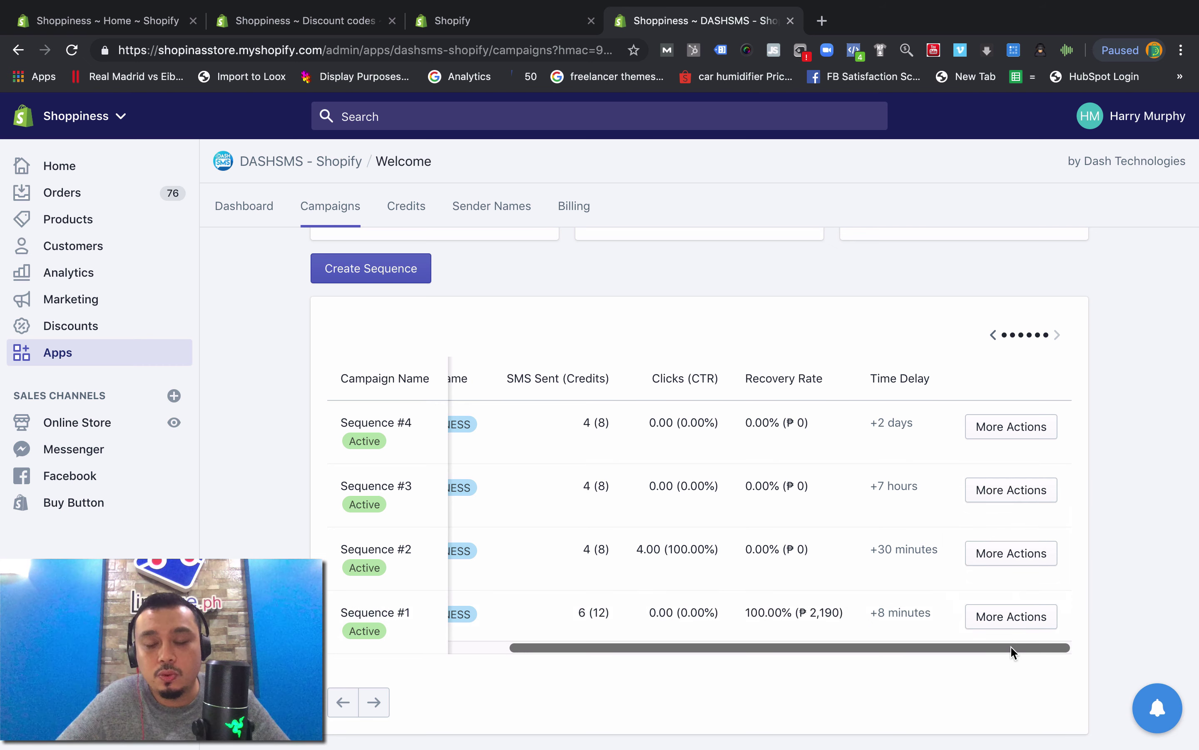
Rename the Sequence #1 campaign as "First Text - AB01" and save it.
left_click(1011, 618)
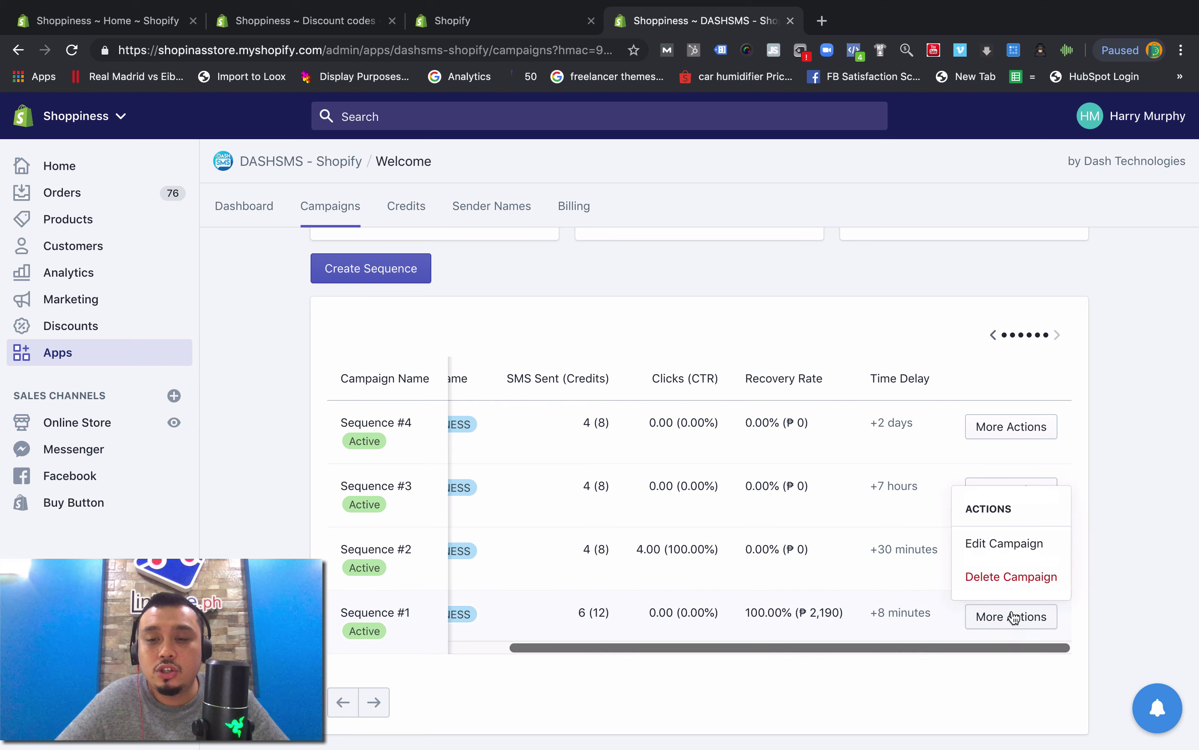
left_click(1002, 547)
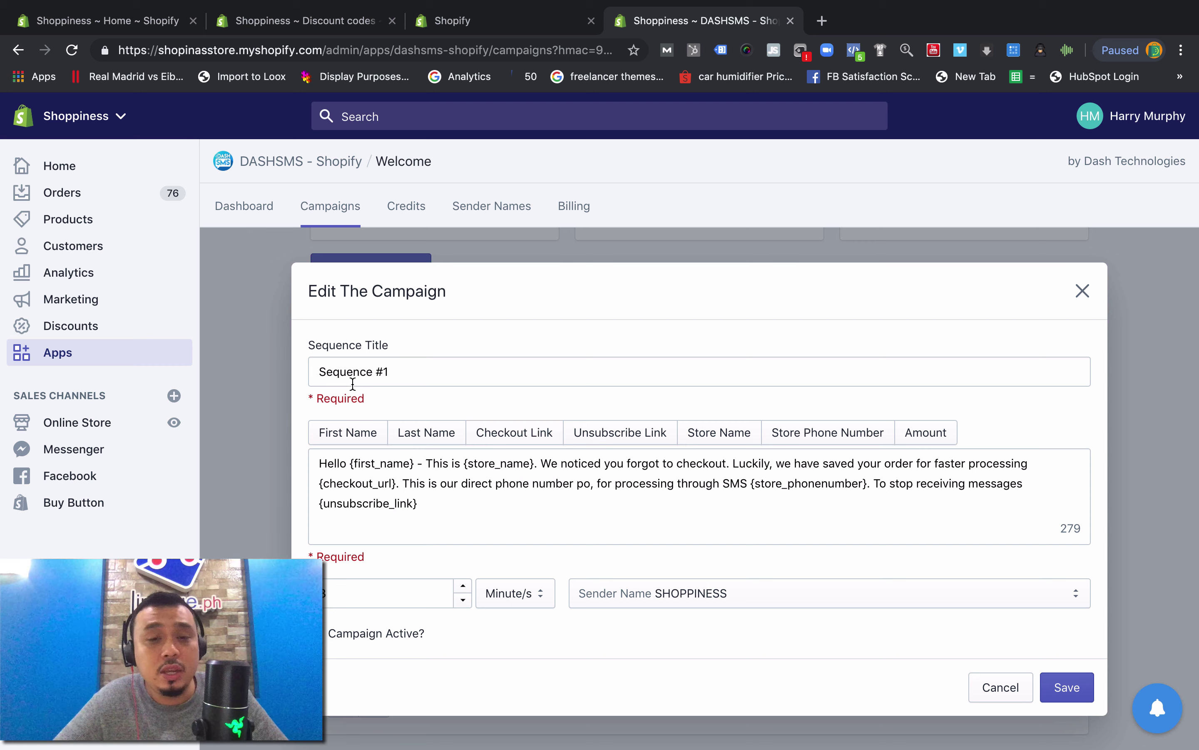
left_click(409, 372)
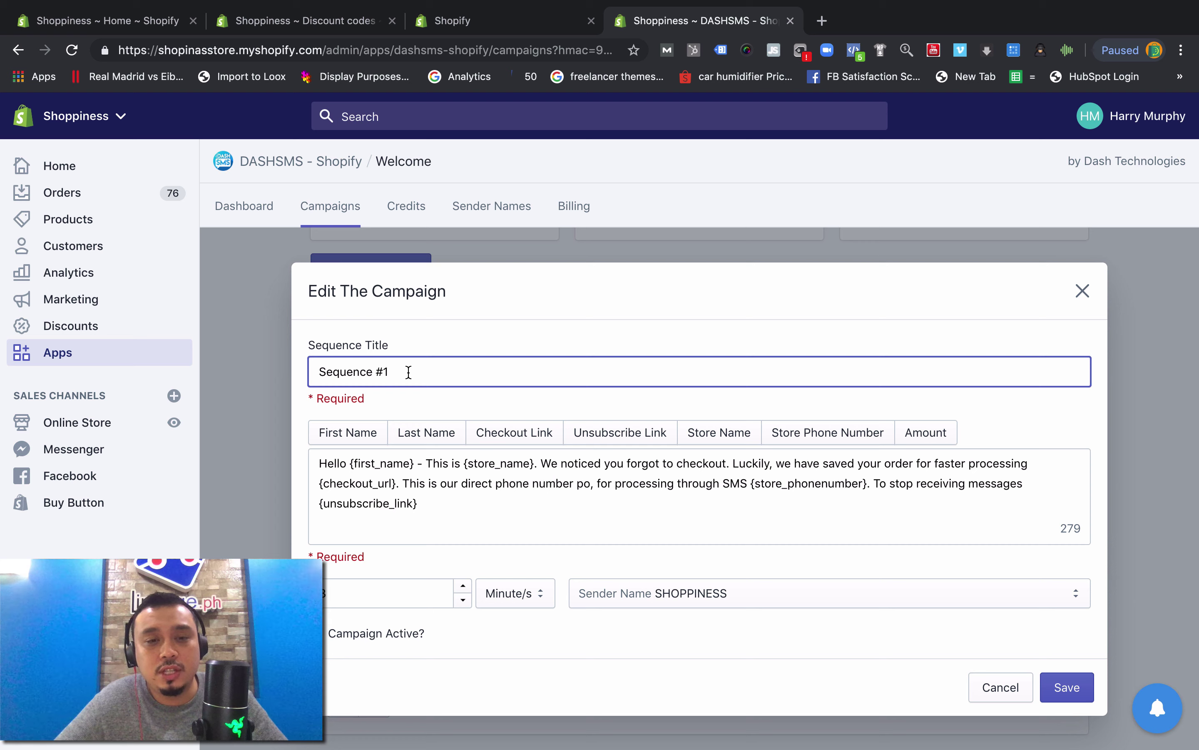
triple_click(438, 372)
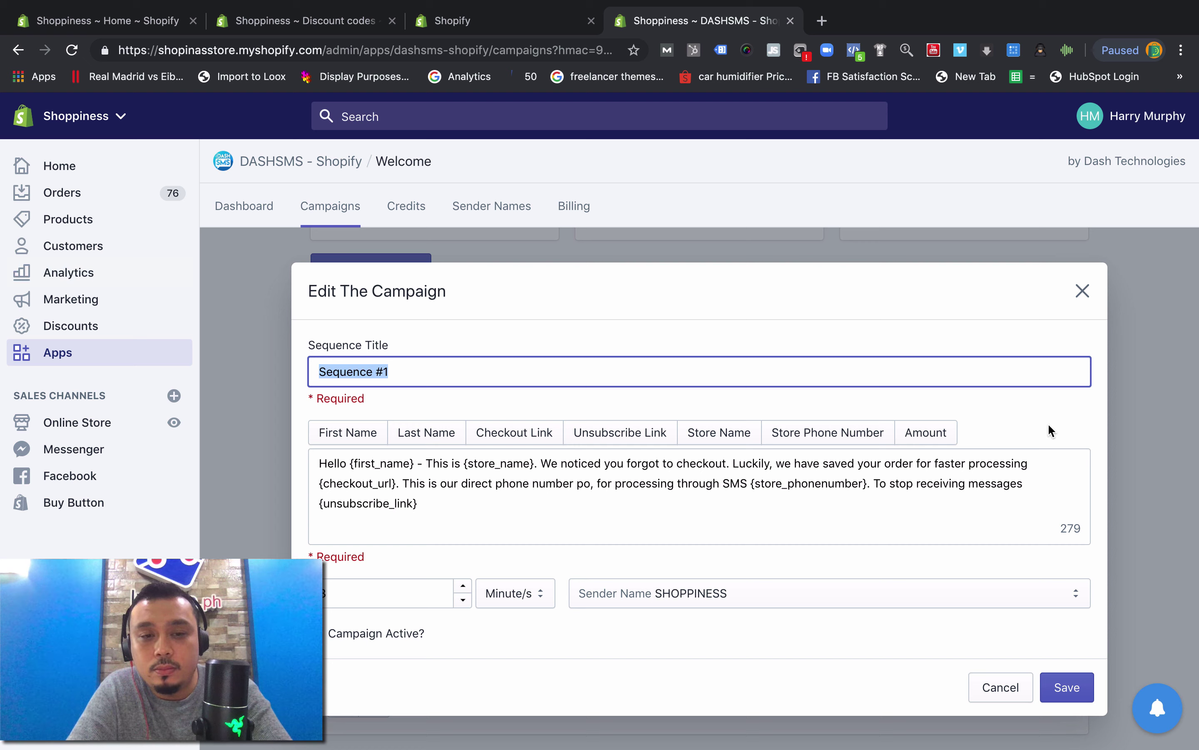
type("Test")
key("BackSpace")
key("BackSpace")
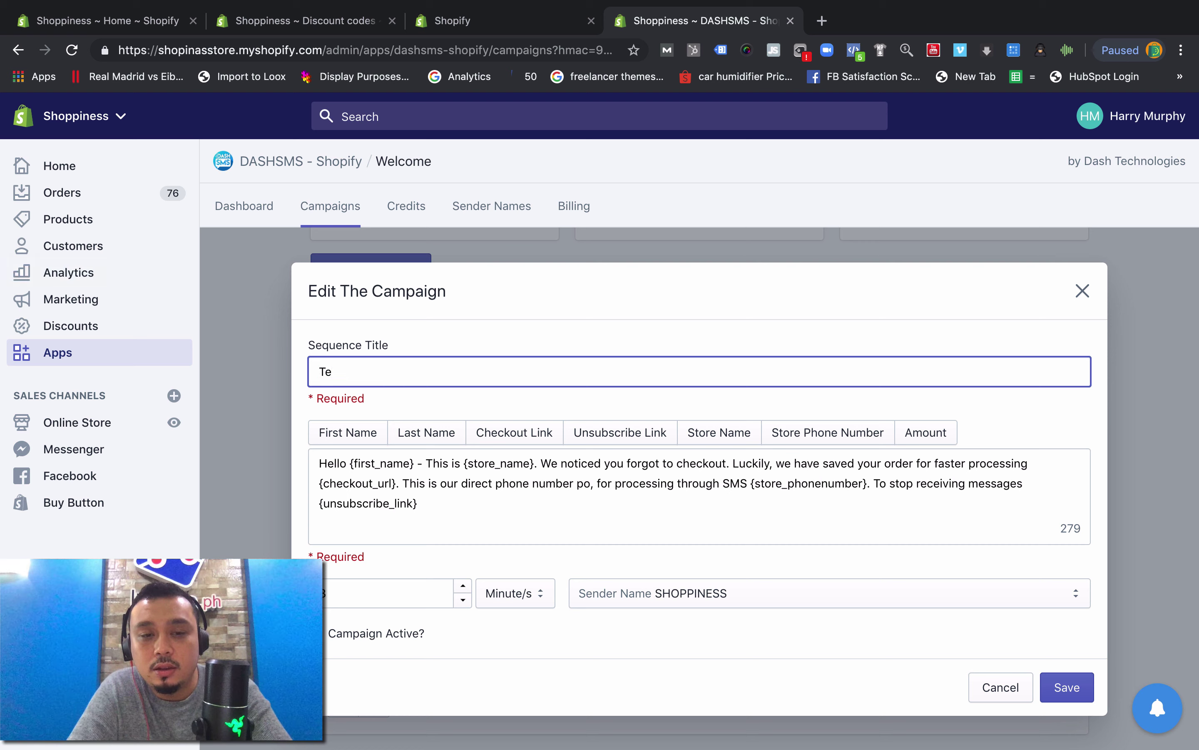
type("First Tezt")
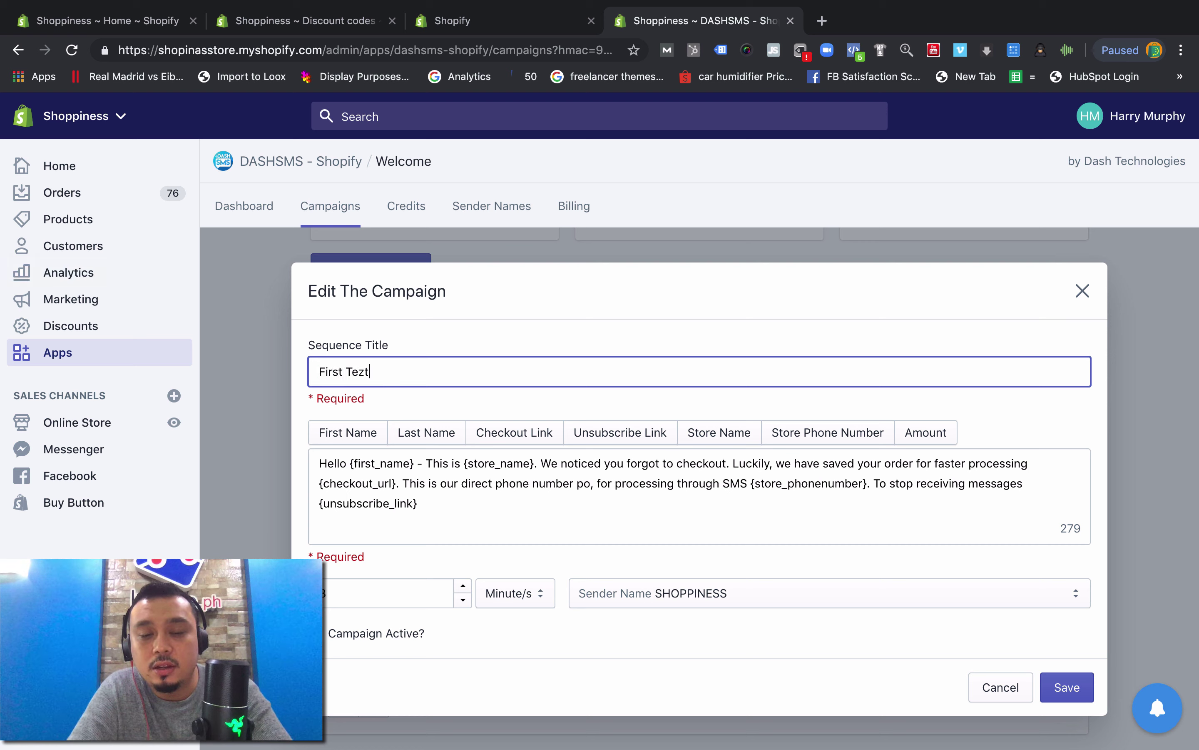
key("BackSpace")
key("BackSpace")
type("xt - AB01")
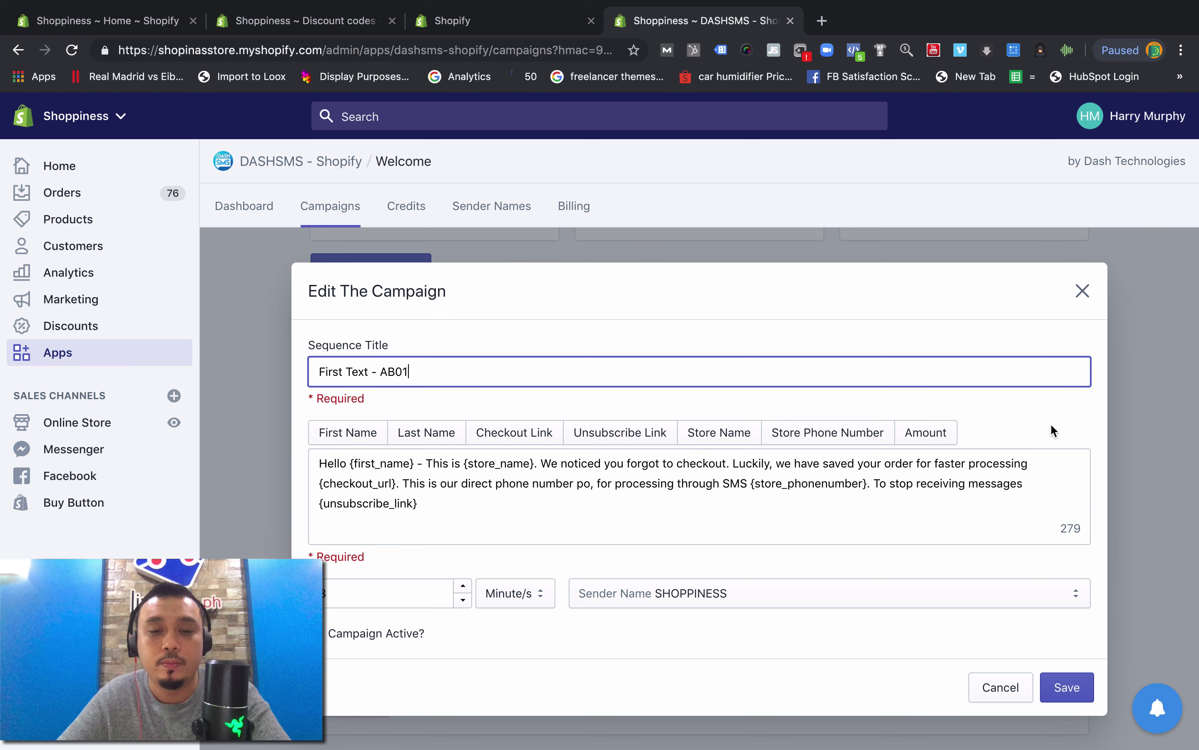
left_click(1066, 688)
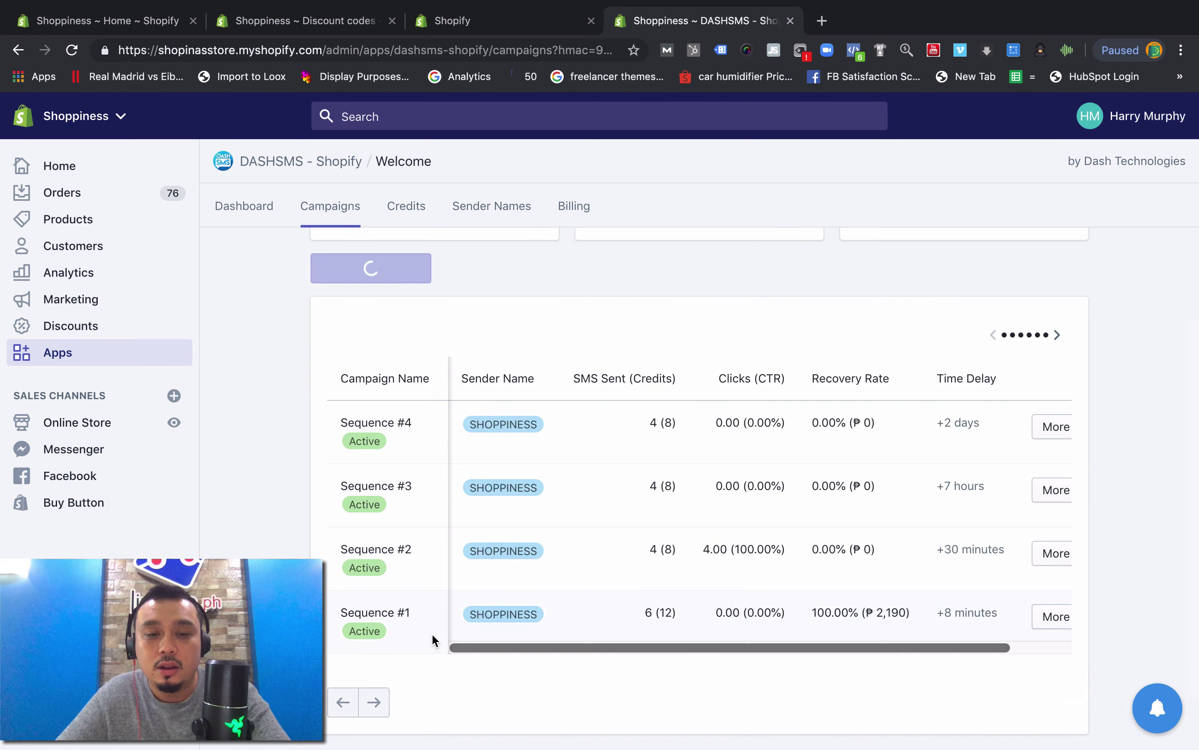
left_click_drag(341, 613, 428, 615)
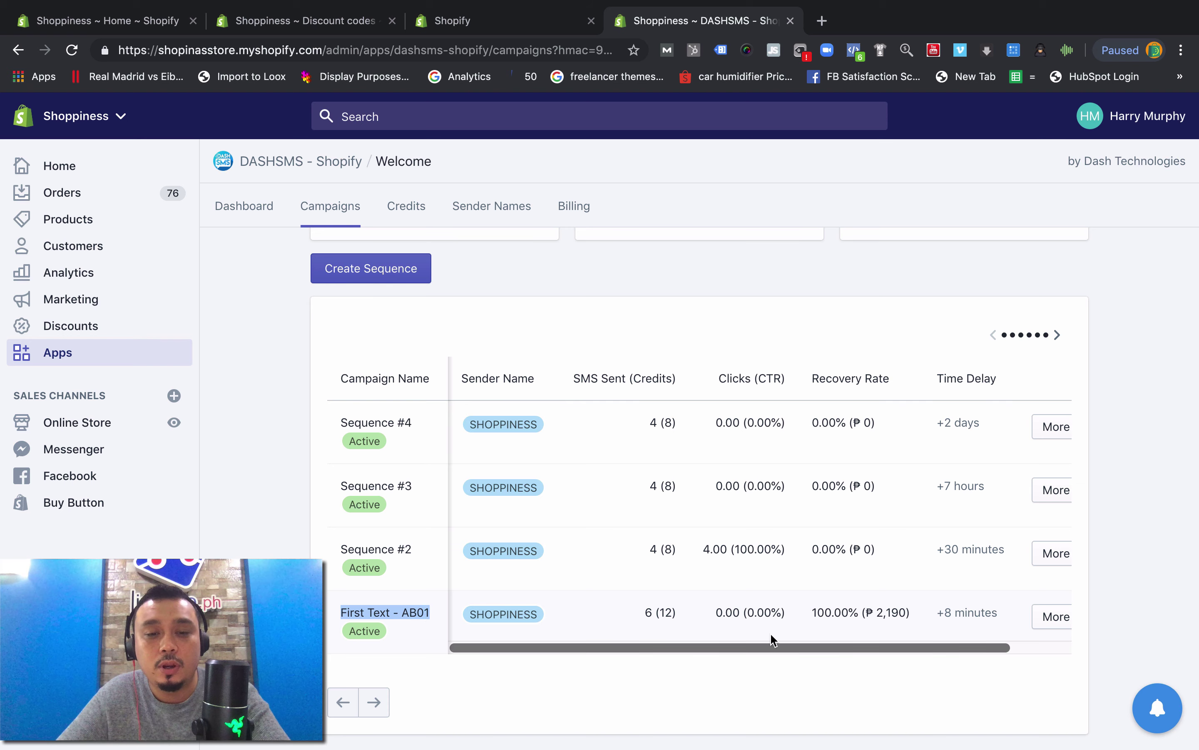
Reopen the First Text - AB01 campaign for editing and place the cursor in its message text.
left_click(1061, 617)
left_click(1043, 544)
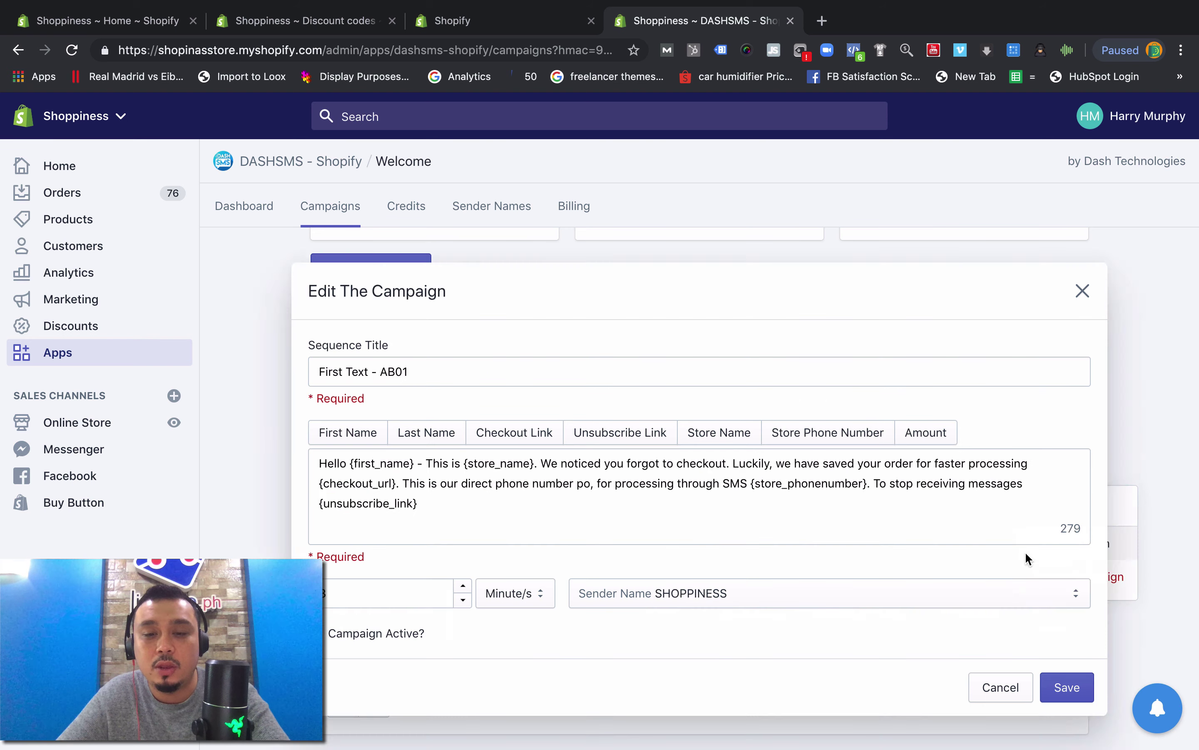
left_click(380, 364)
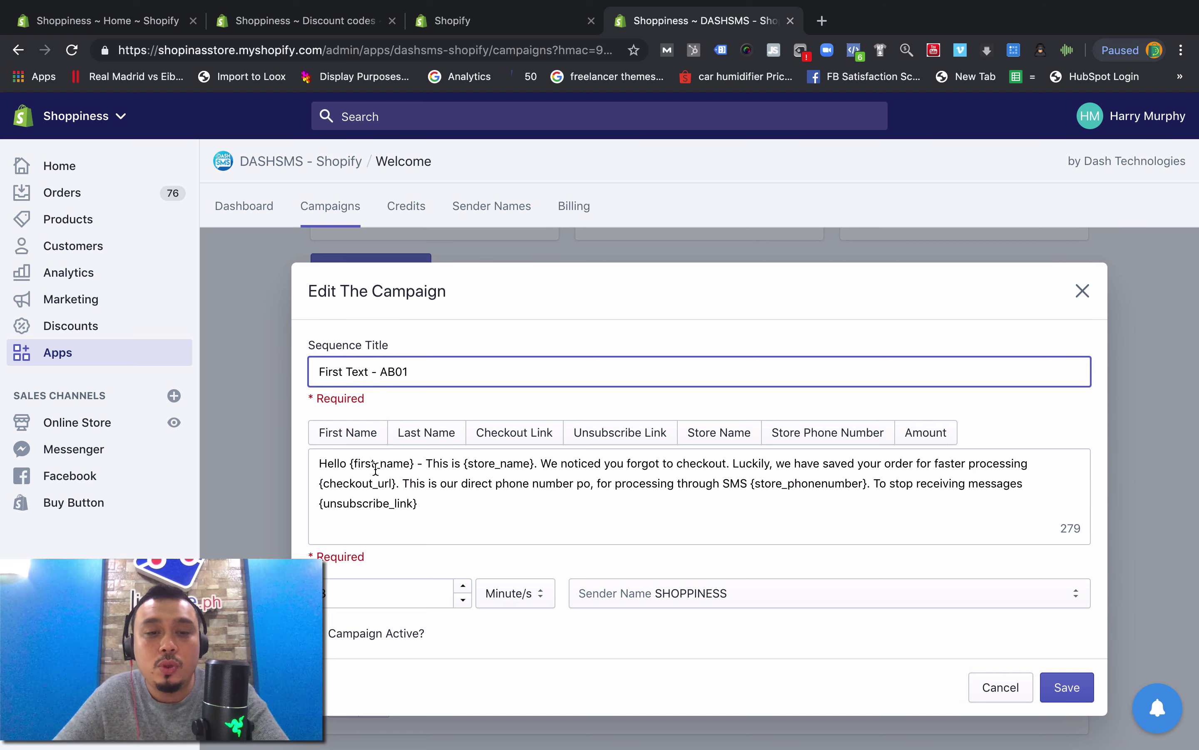
left_click(471, 496)
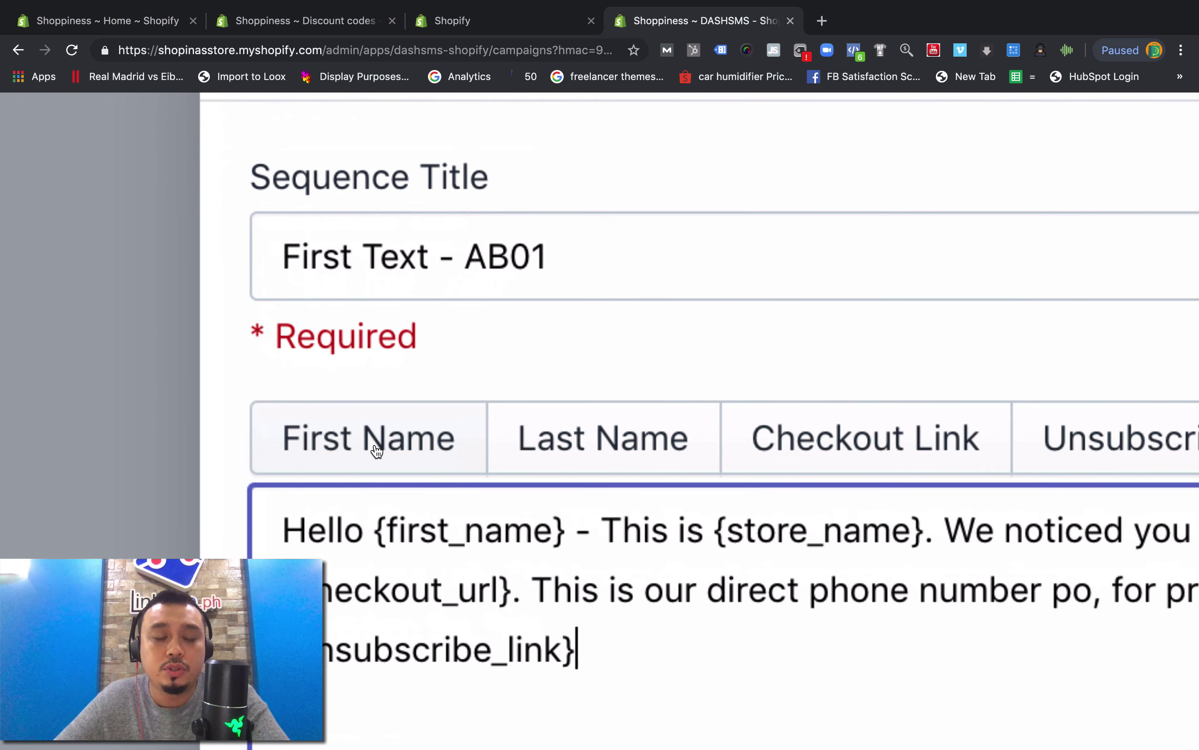
Examine the insertable fields from First Name to Amount and how the campaign's message template uses them.
scroll(383, 449, "right", 2)
scroll(383, 450, "right", 3)
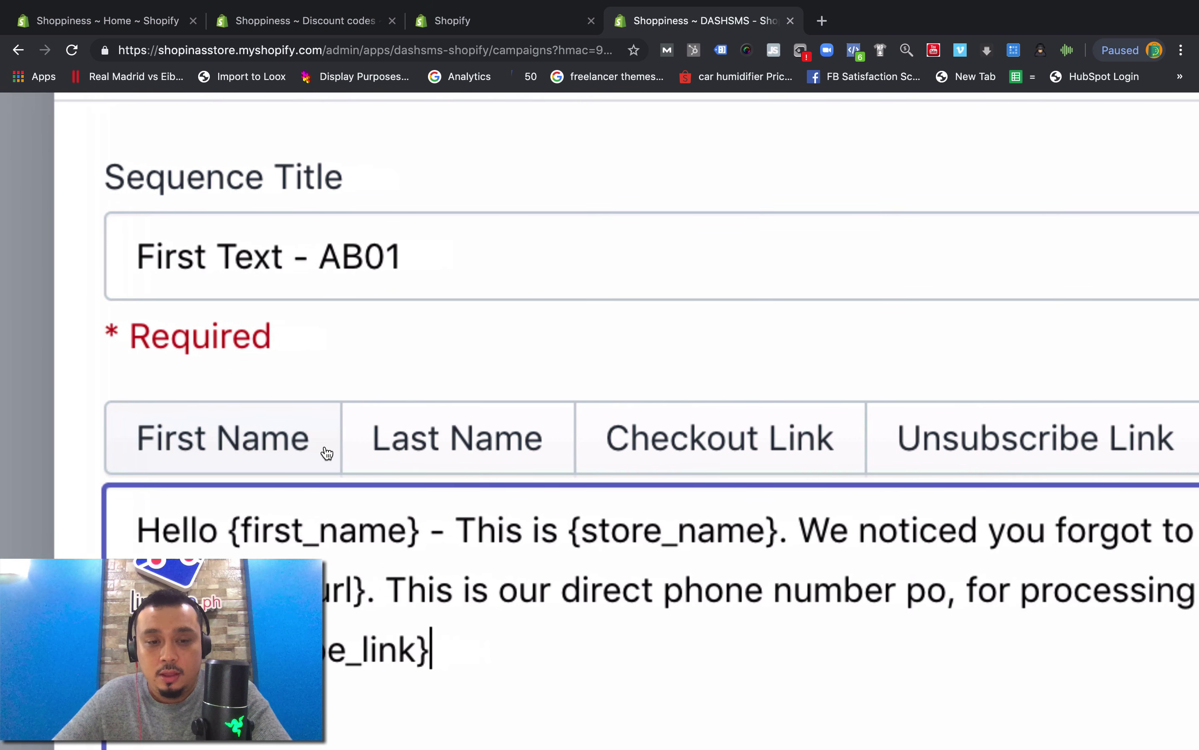
scroll(326, 450, "right", 5)
scroll(376, 450, "right", 2)
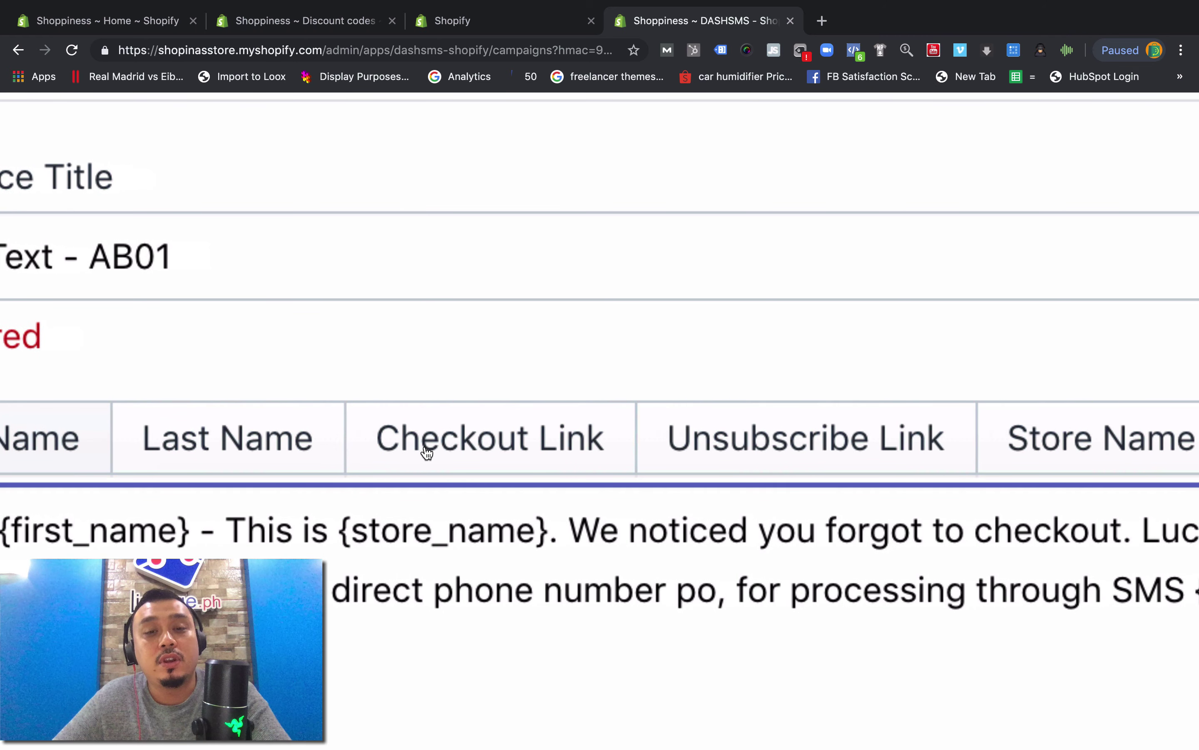
scroll(424, 450, "right", 2)
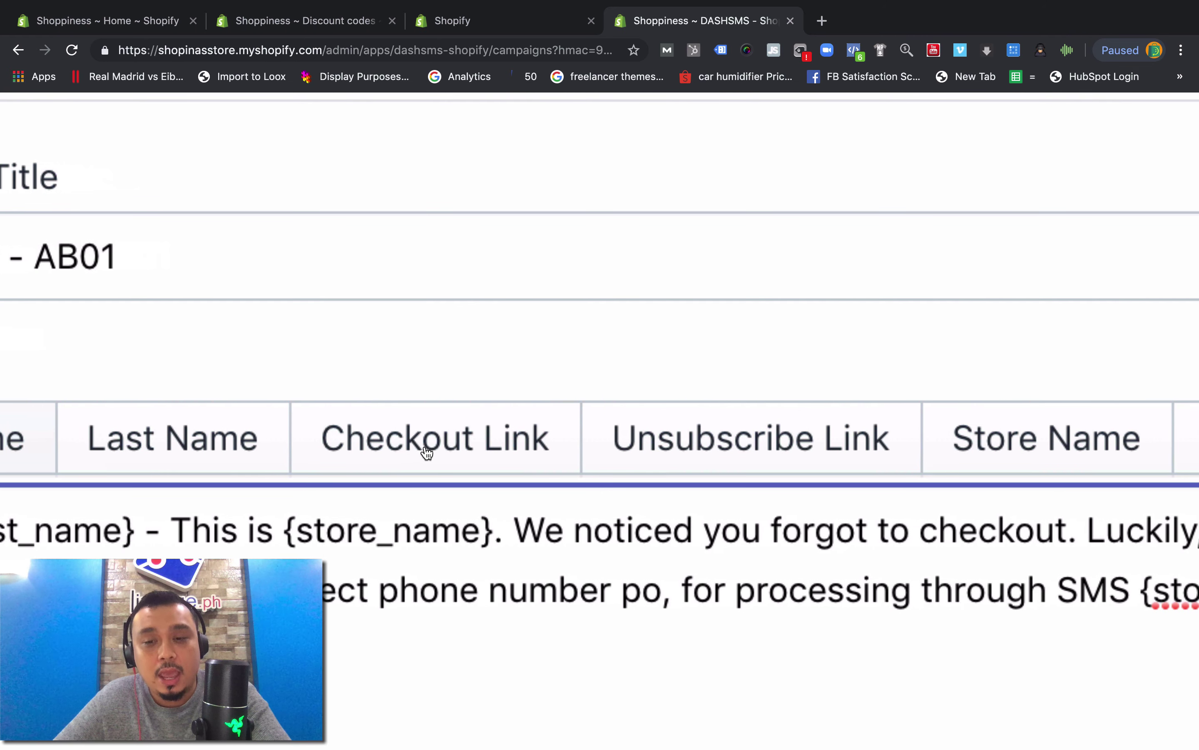
scroll(511, 450, "right", 2)
scroll(819, 479, "right", 10)
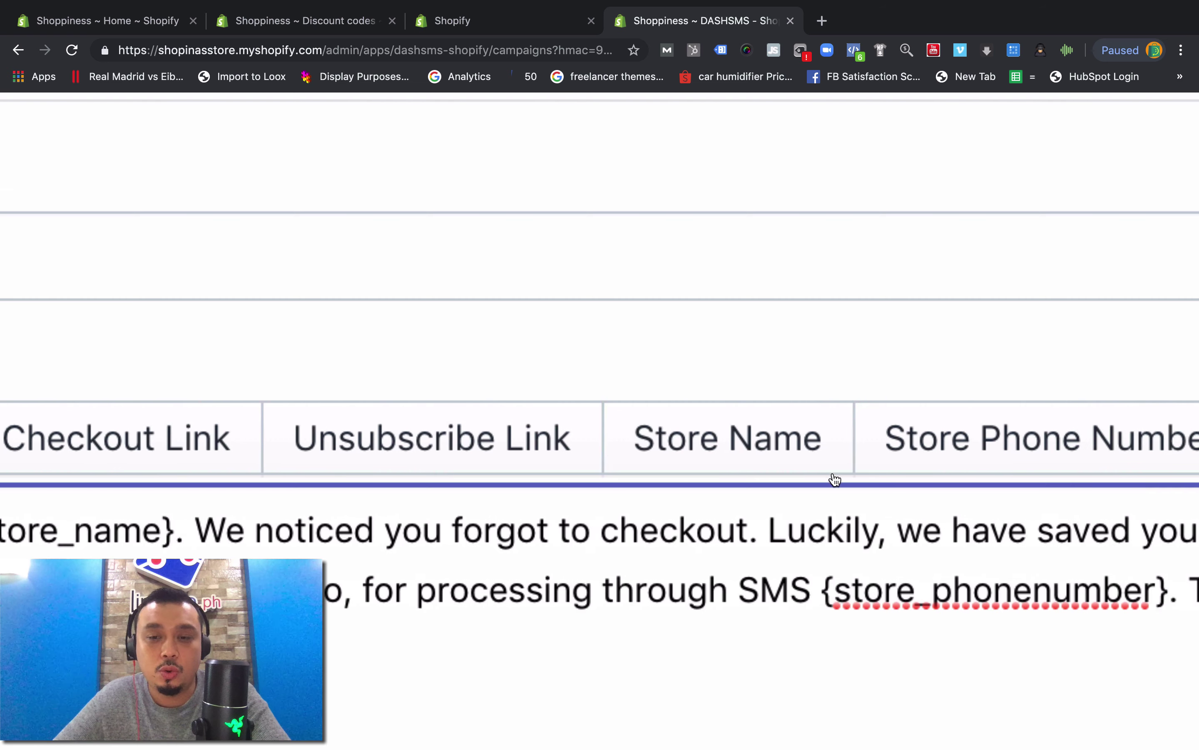
scroll(818, 480, "right", 2)
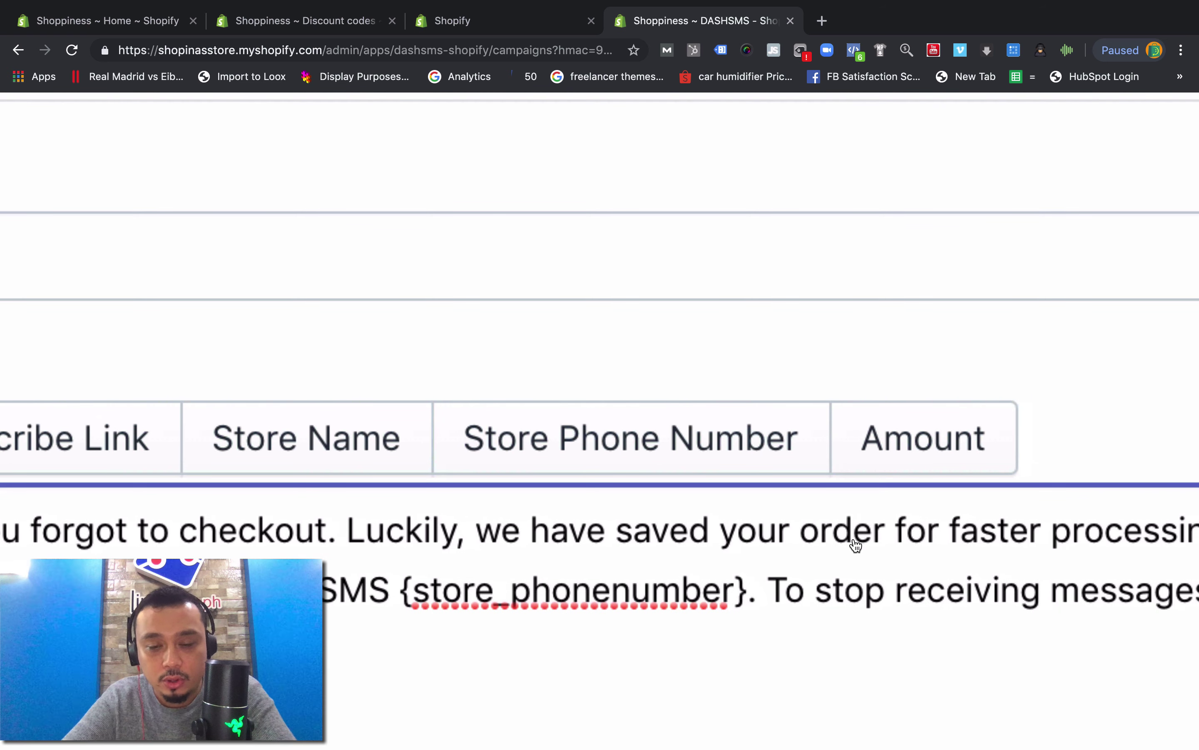
scroll(856, 545, "down", 10)
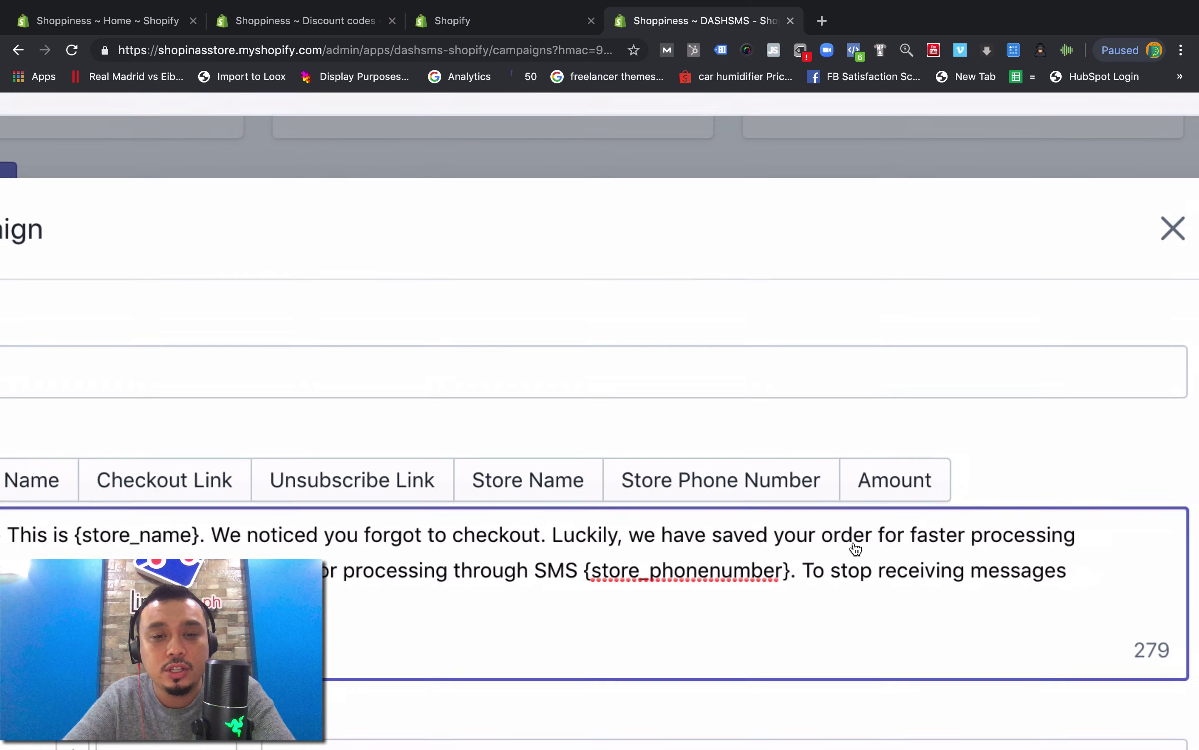
scroll(856, 545, "down", 5)
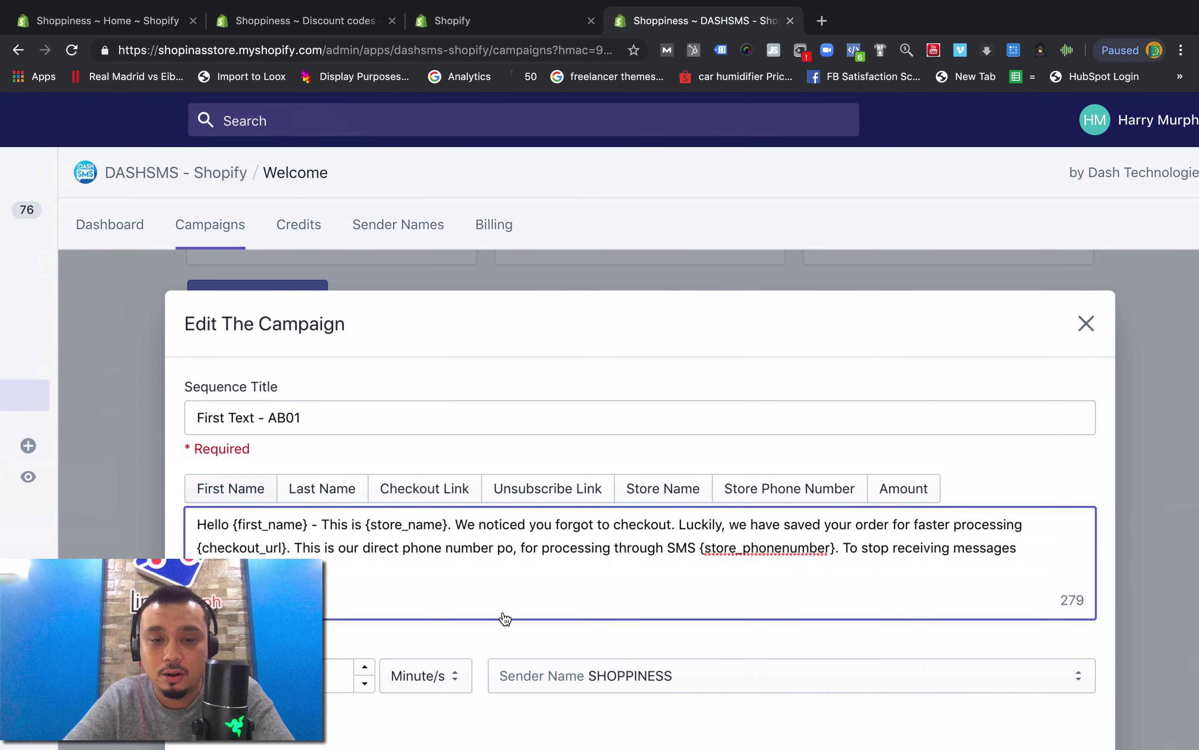
scroll(503, 619, "up", 5)
scroll(503, 612, "right", 2)
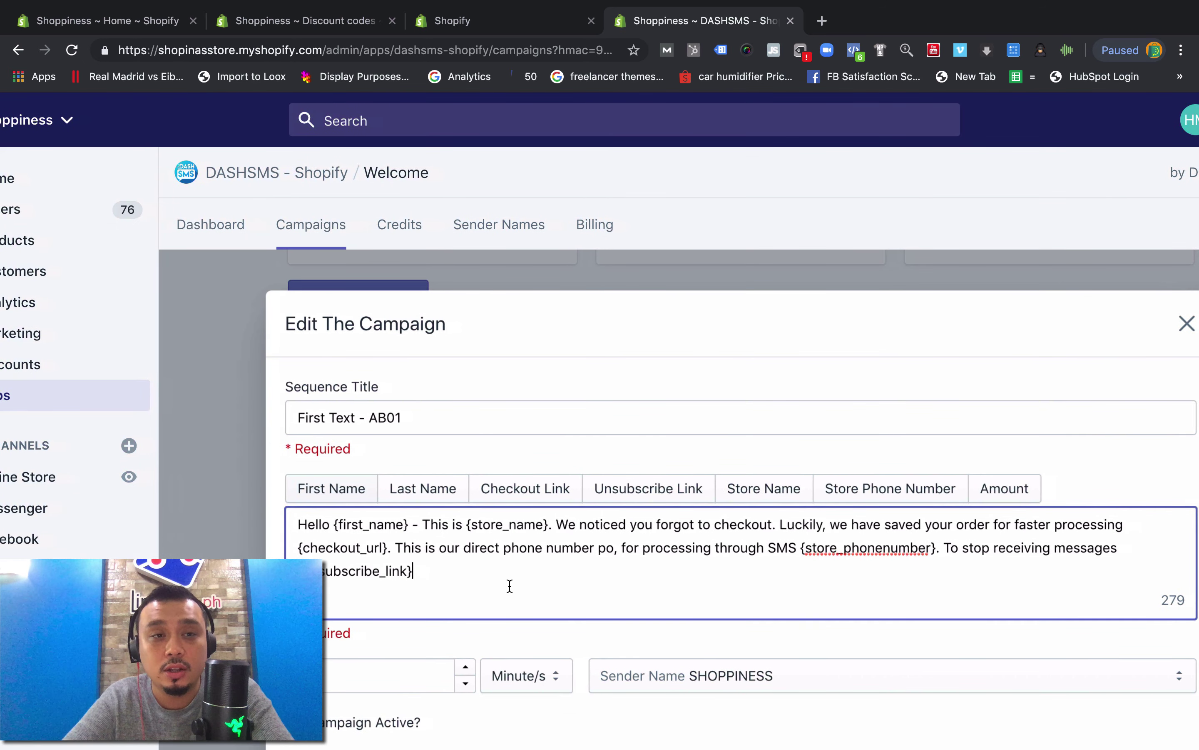
scroll(513, 578, "right", 2)
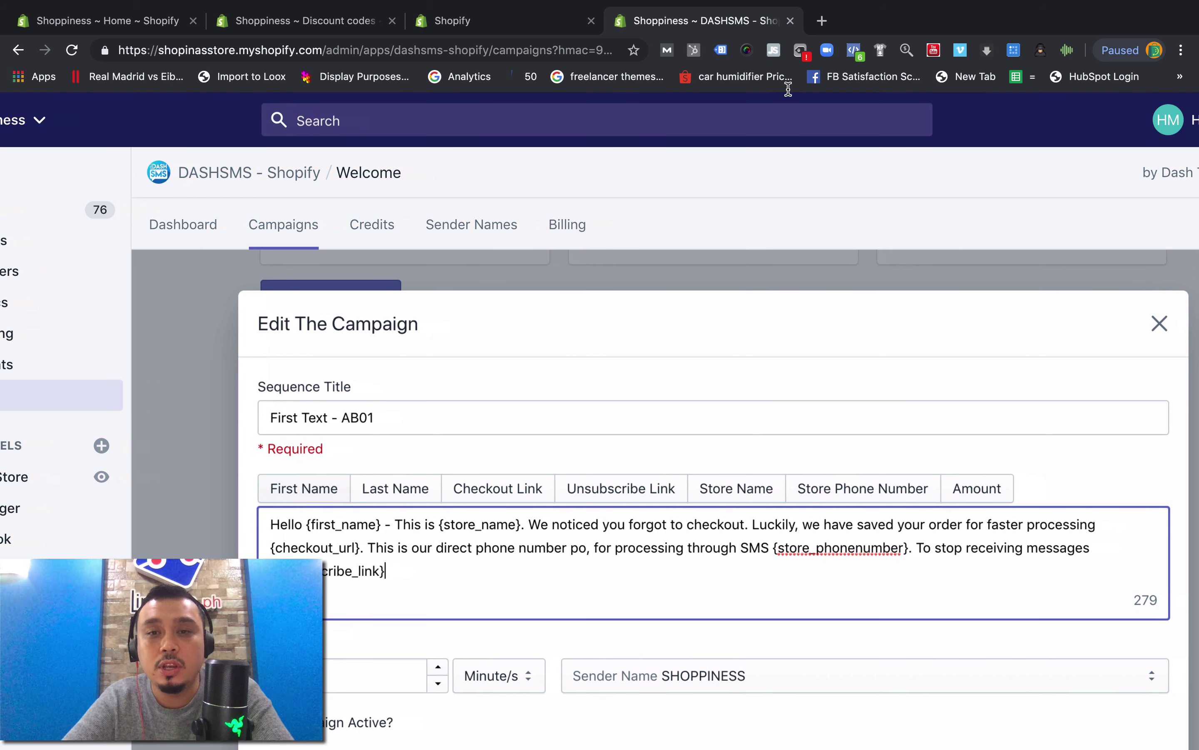
Open the shoppiness.ph storefront in a new browser tab and show its full product collection.
left_click(821, 27)
type("shopp")
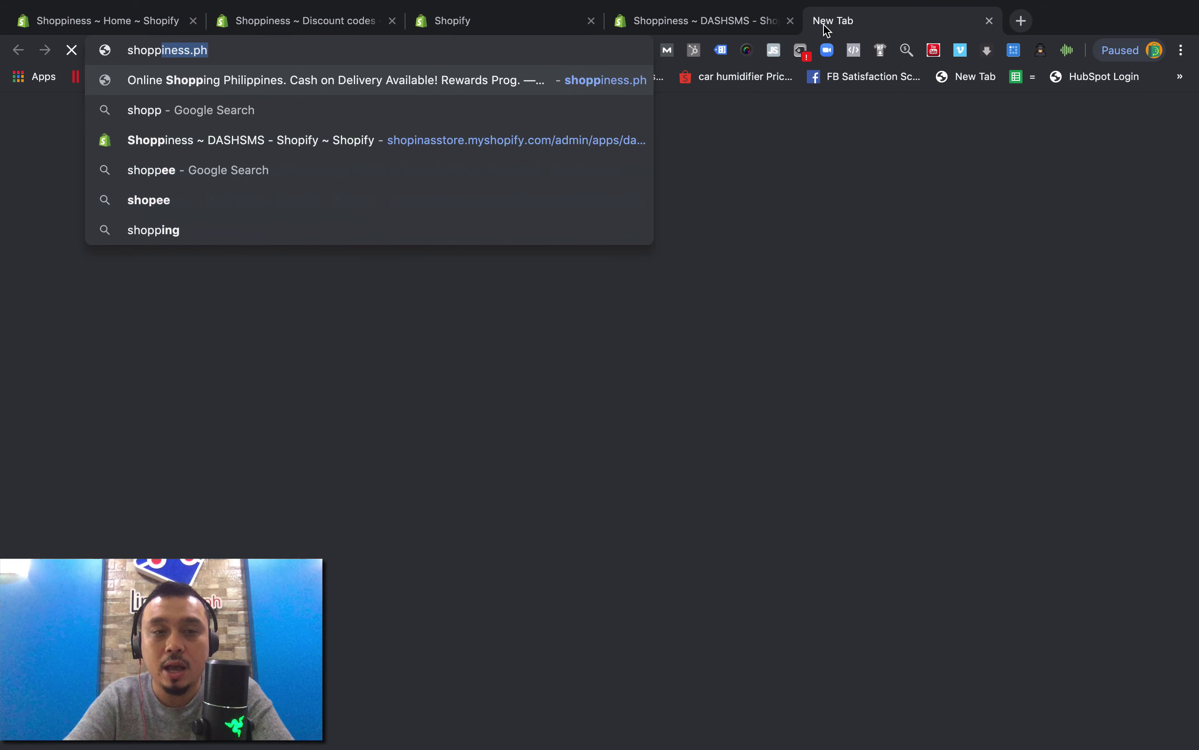
key("Return")
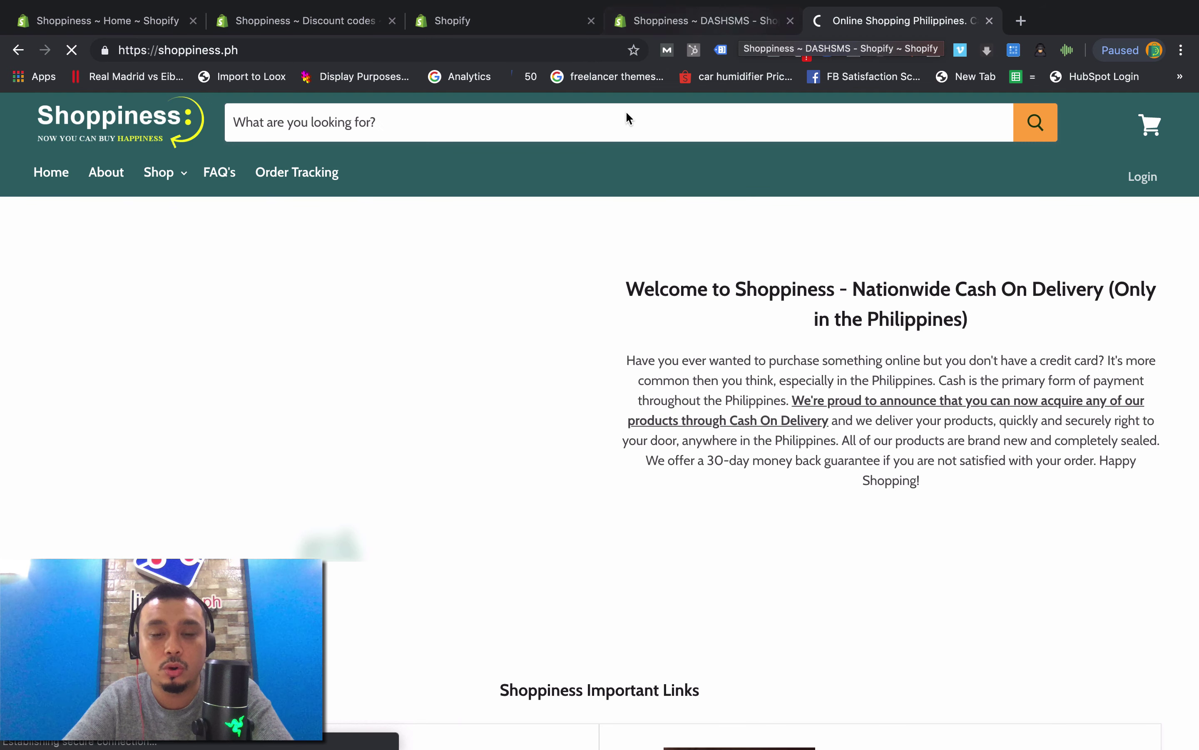
scroll(504, 414, "down", 3)
scroll(446, 447, "down", 4)
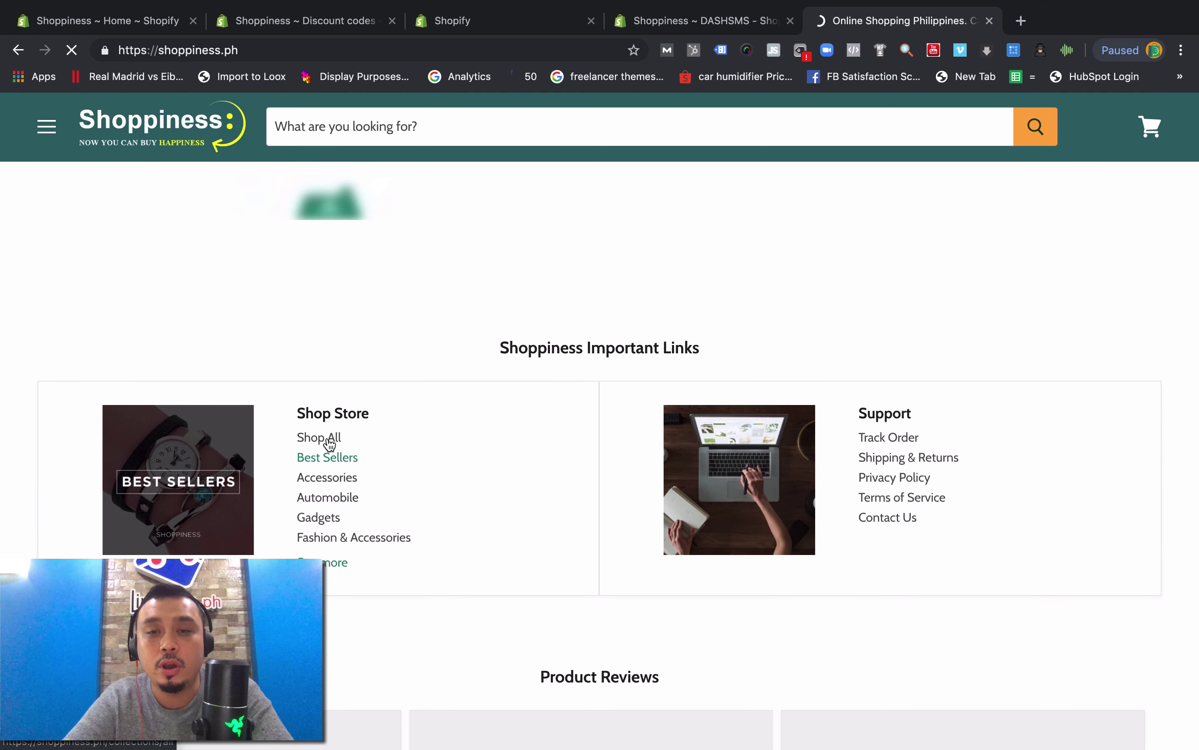
left_click(317, 437)
left_click(706, 30)
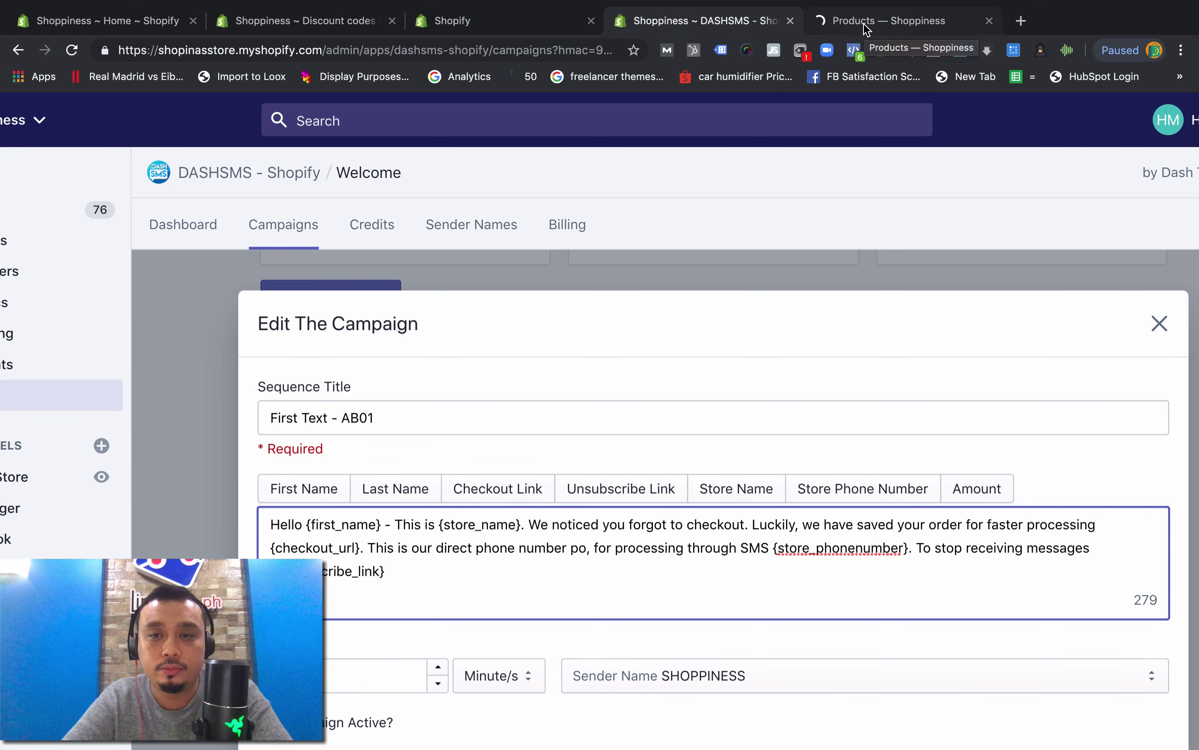
left_click(866, 28)
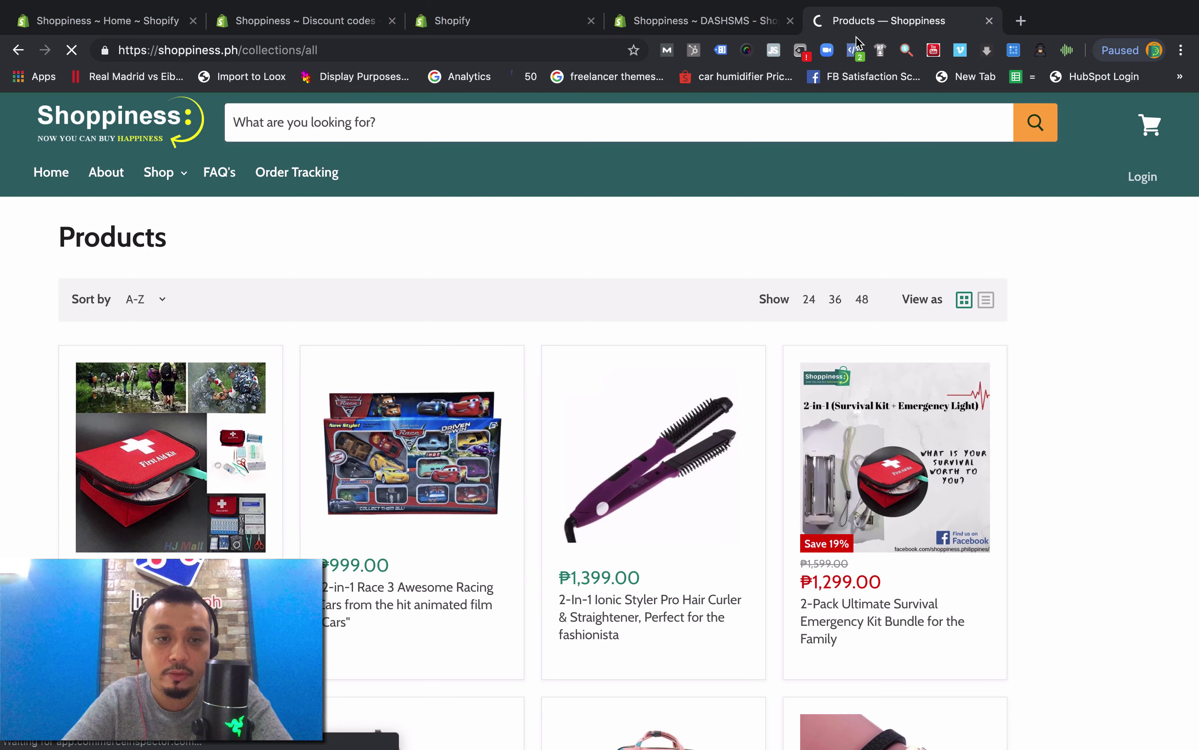
Open the 2-In-1 Ionic Styler Pro Hair Curler & Straightener product and add one to the cart.
left_click(651, 470)
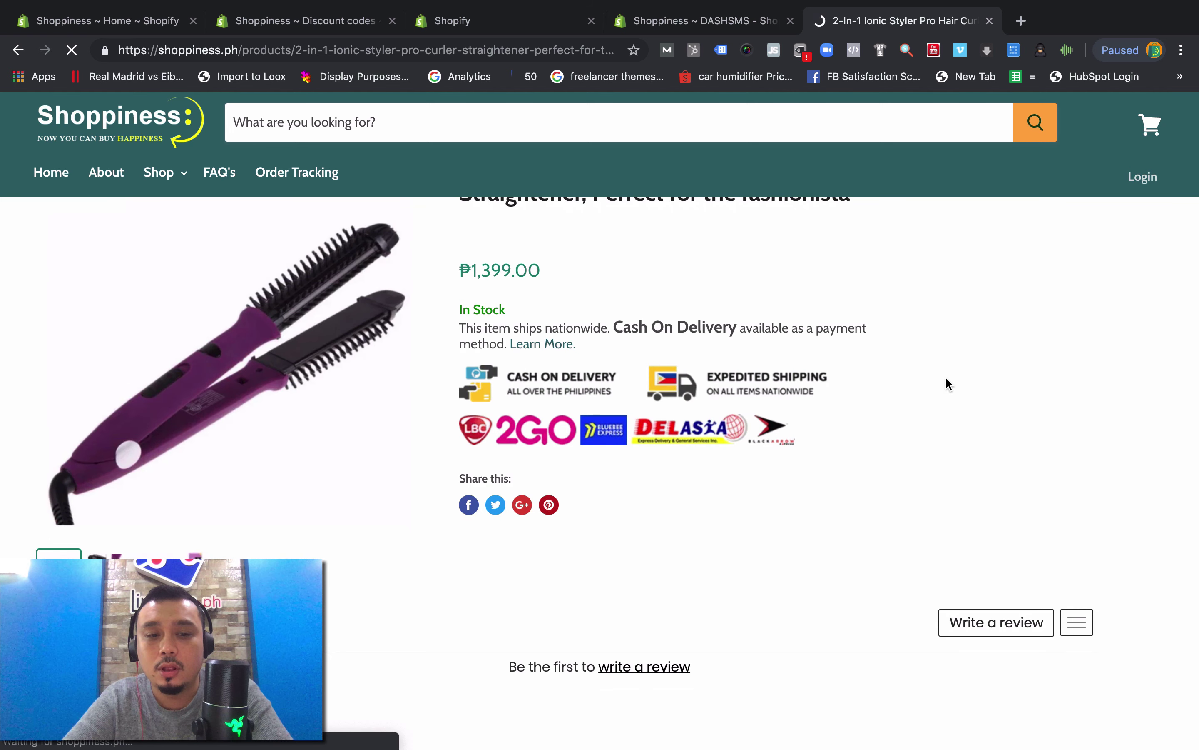
scroll(946, 379, "down", 6)
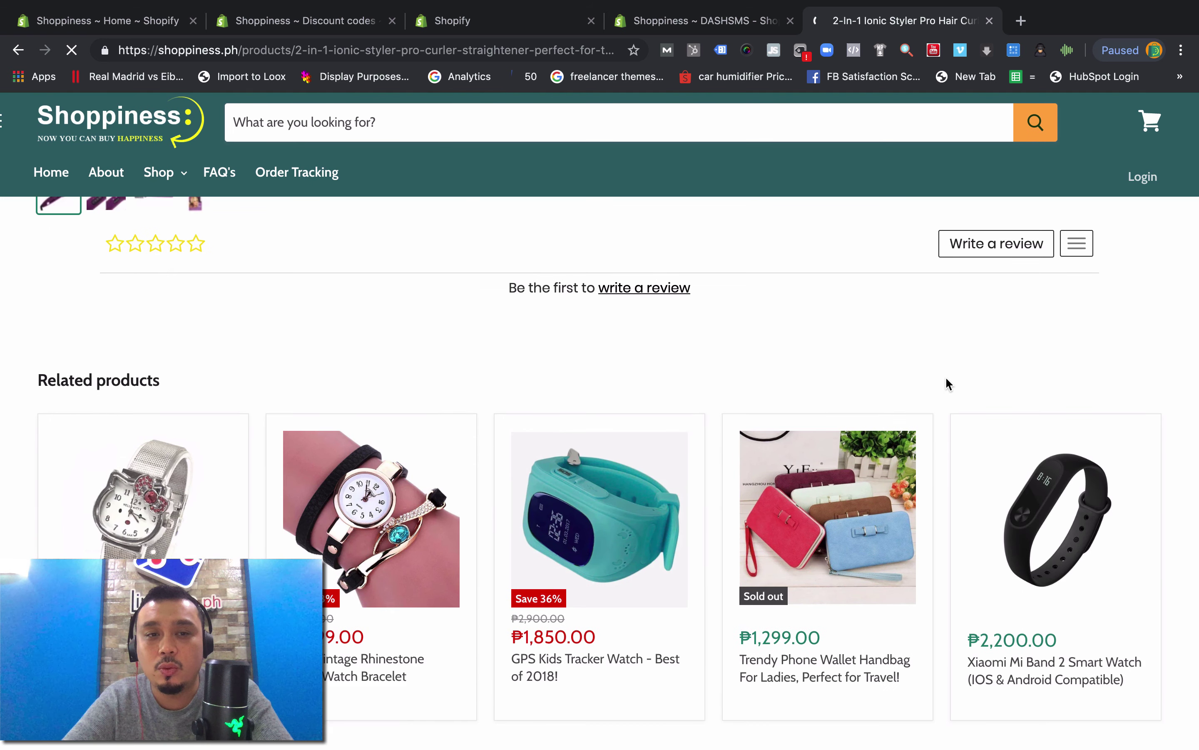
scroll(946, 375, "up", 6)
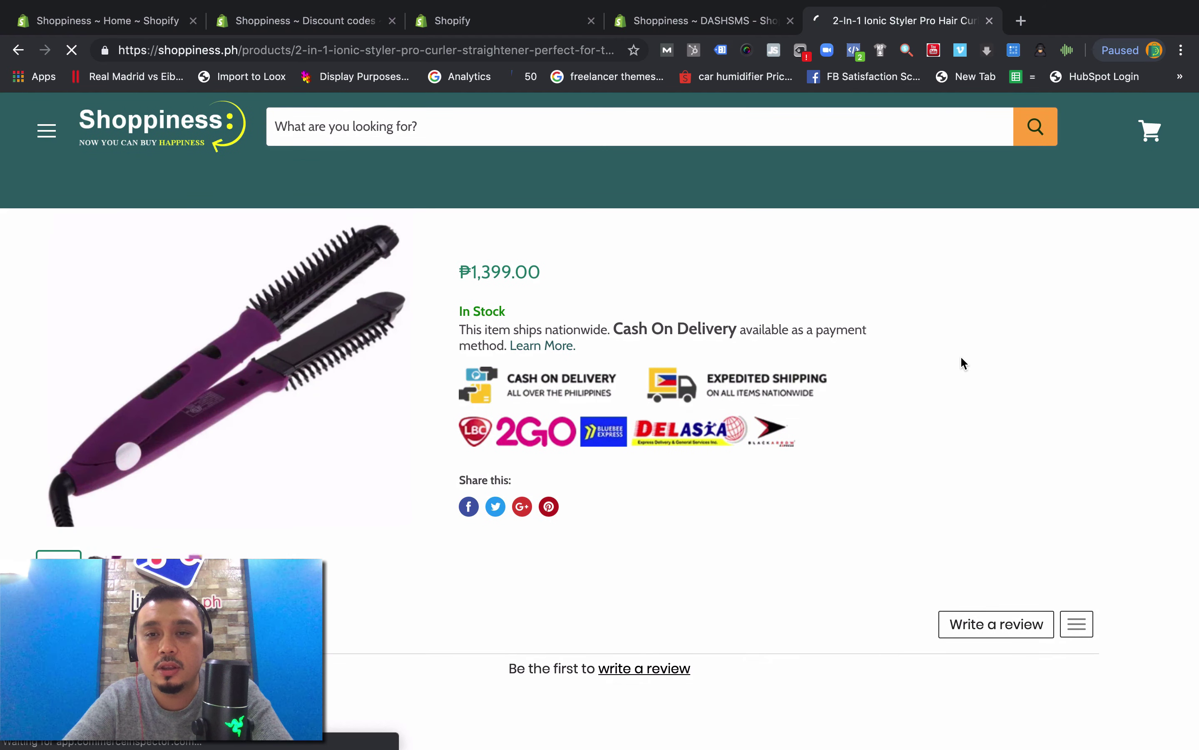
scroll(964, 363, "down", 3)
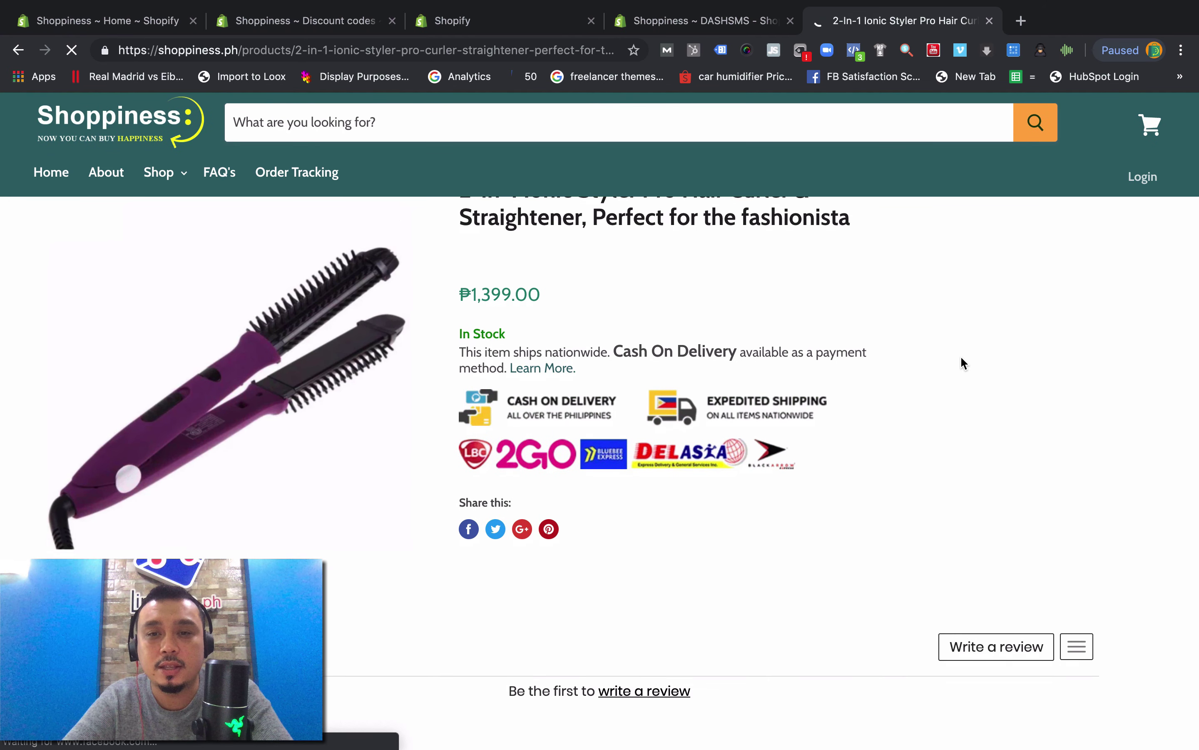
scroll(964, 363, "down", 3)
scroll(964, 362, "up", 7)
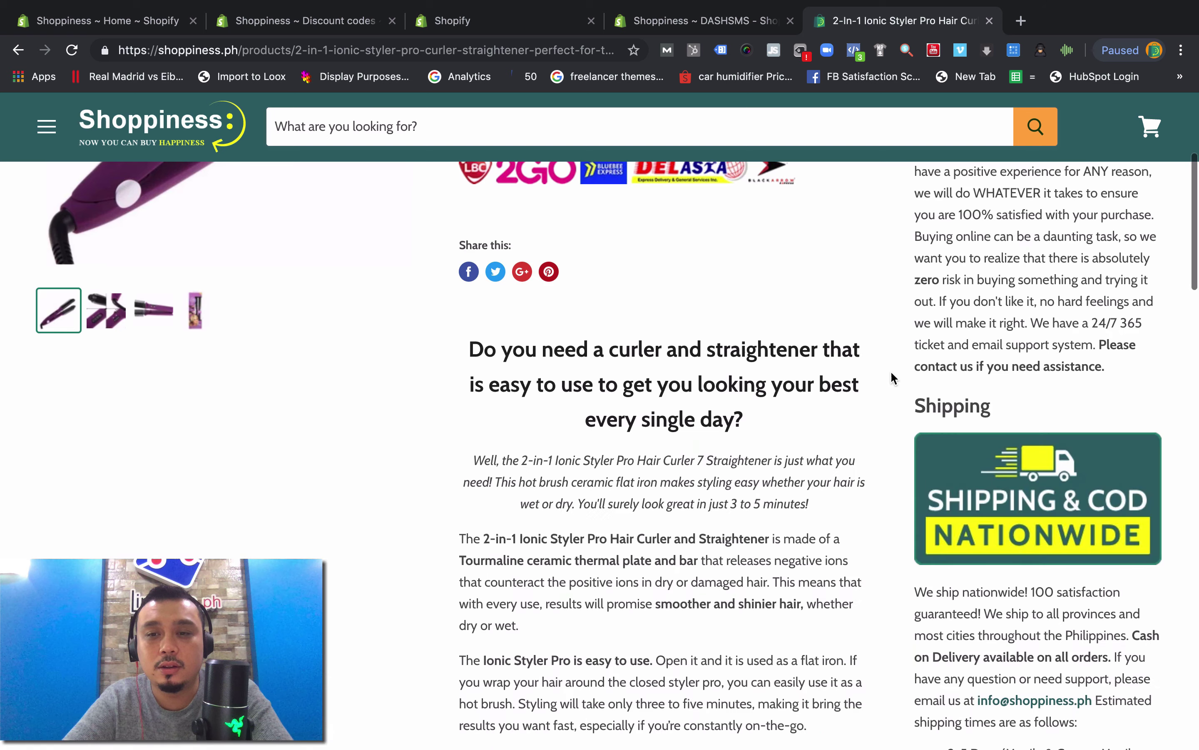
left_click(1063, 293)
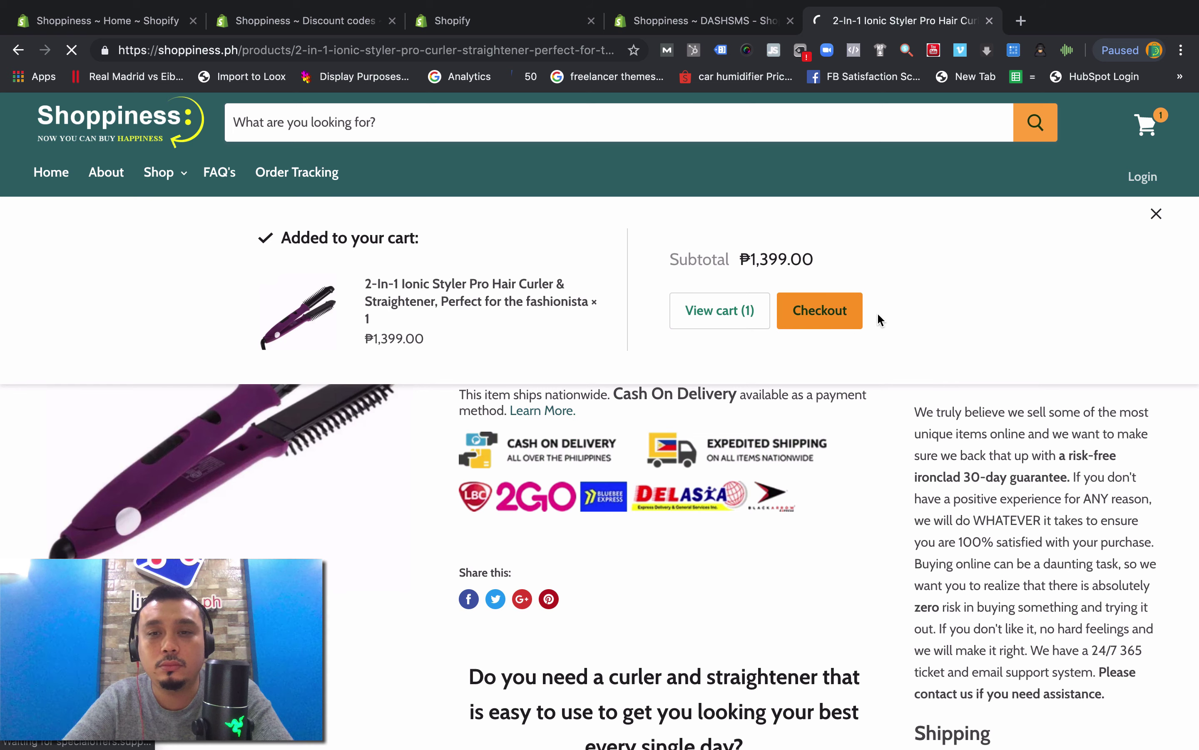
Proceed to checkout with the hair curler and start entering a mobile phone number in the contact information.
left_click(804, 308)
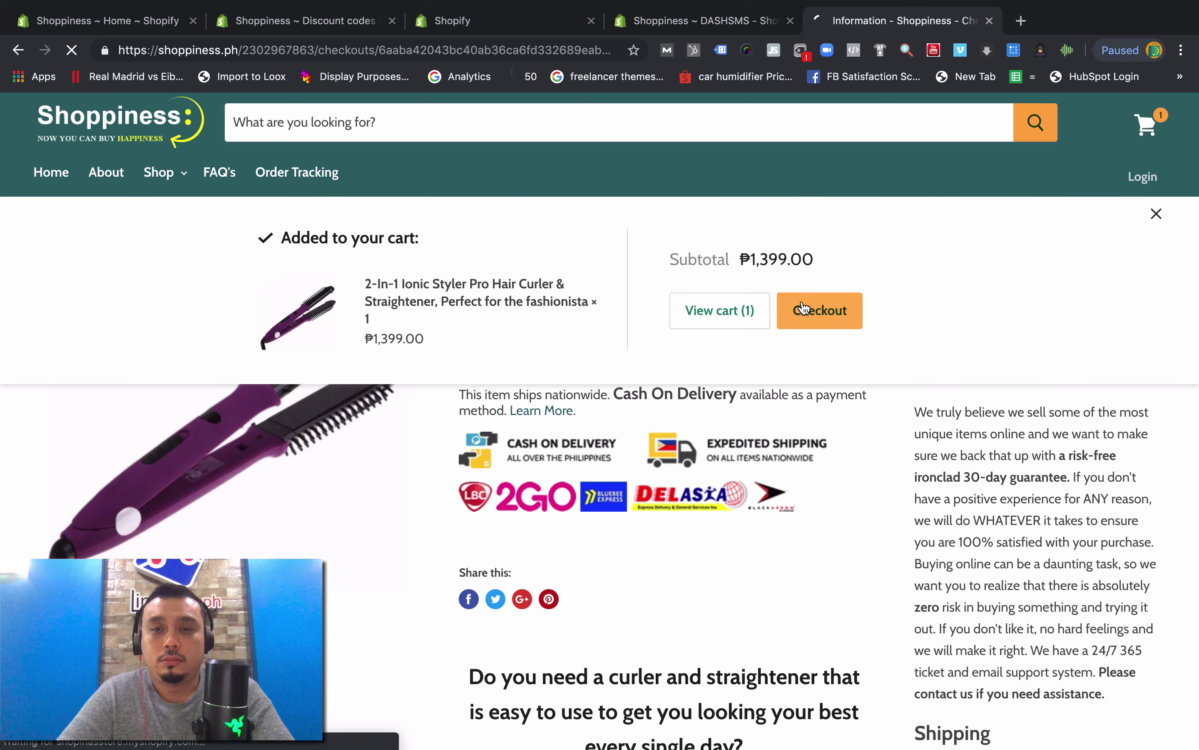
scroll(580, 434, "down", 2)
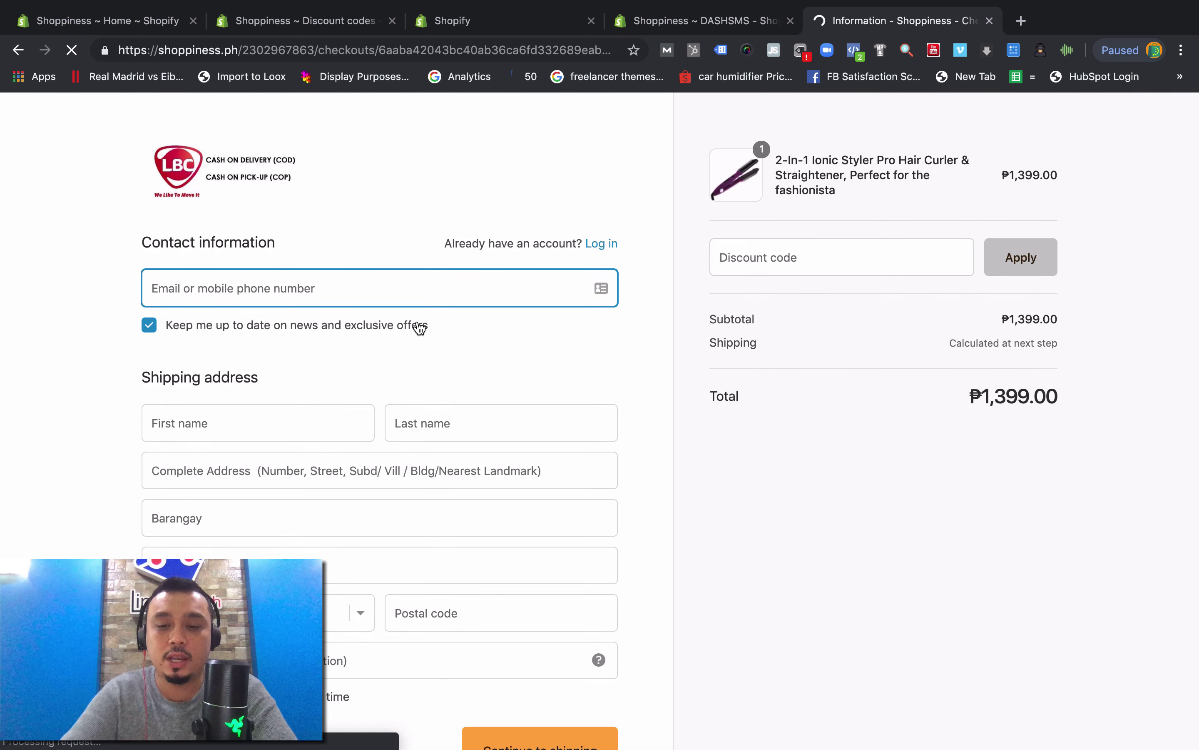
type("09")
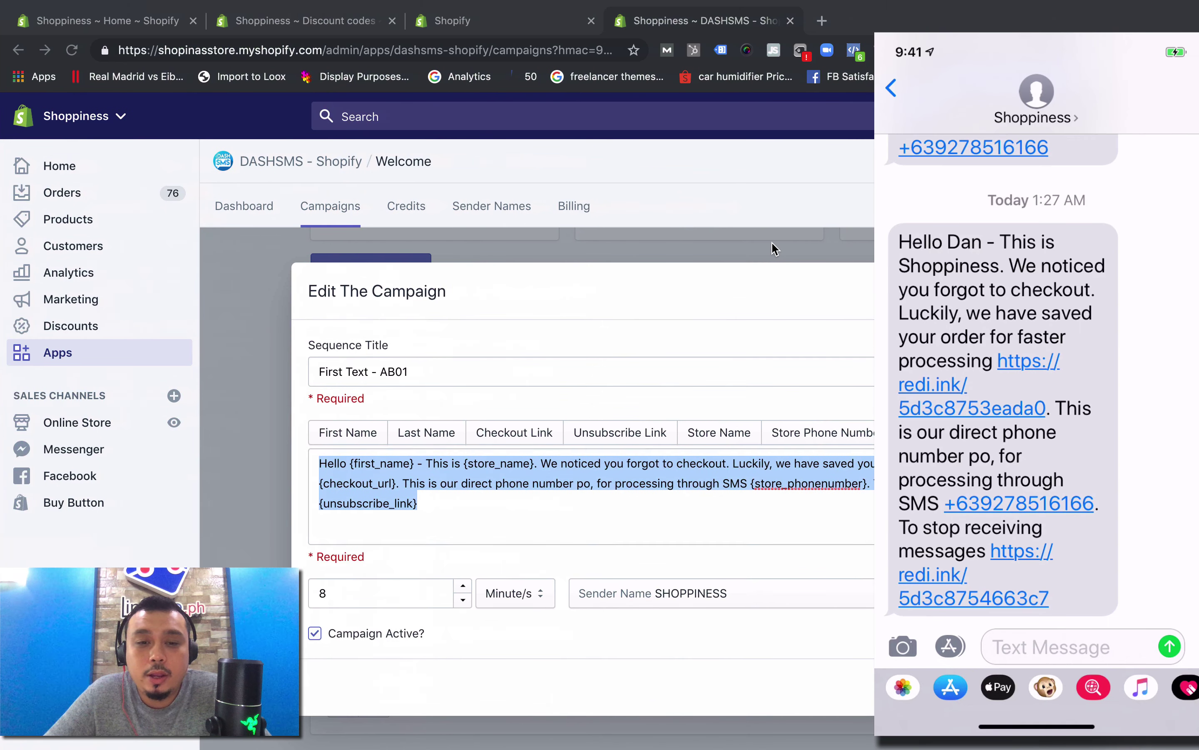
Examine how the {store_name} and {checkout_url} fields in the campaign message correspond to the received text message.
left_click(776, 249)
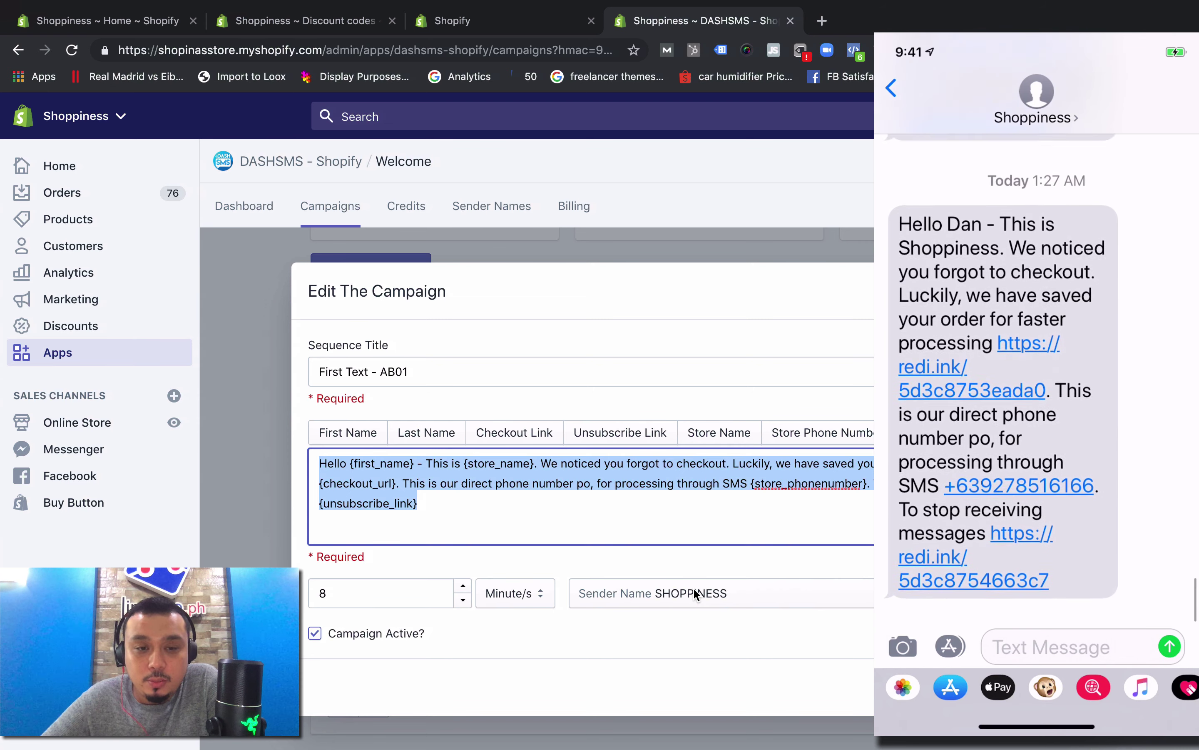
left_click(340, 463)
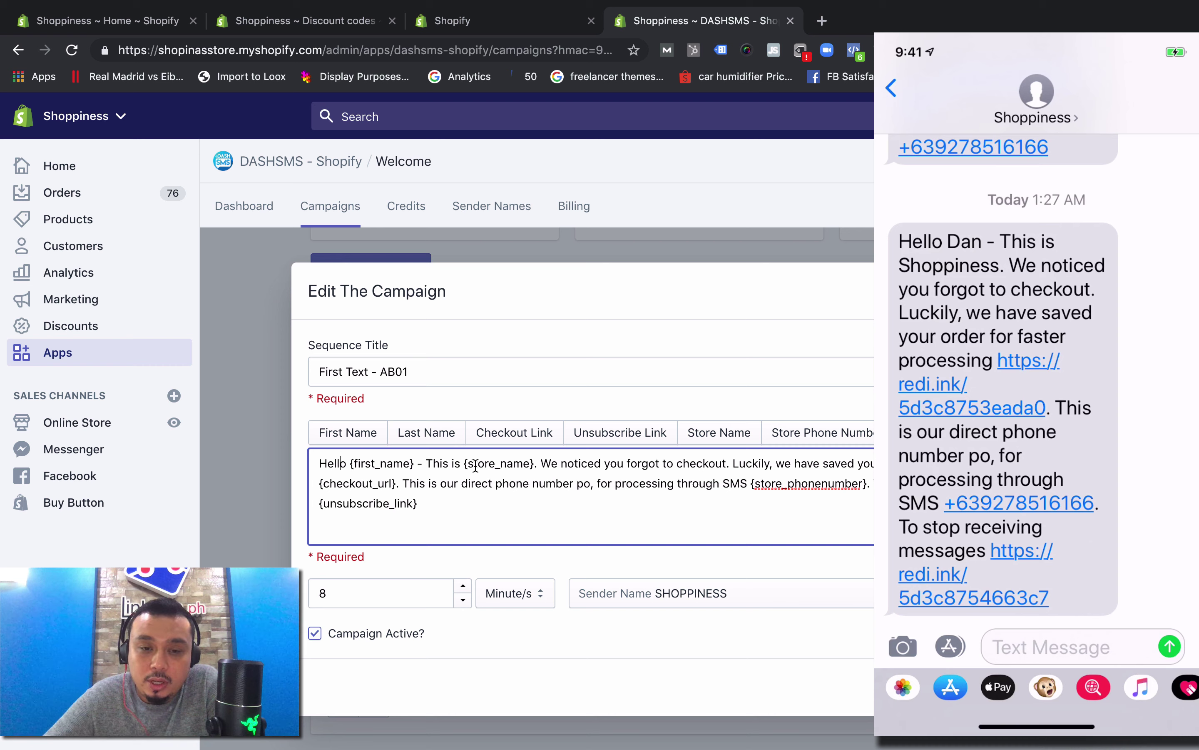
left_click_drag(463, 463, 543, 466)
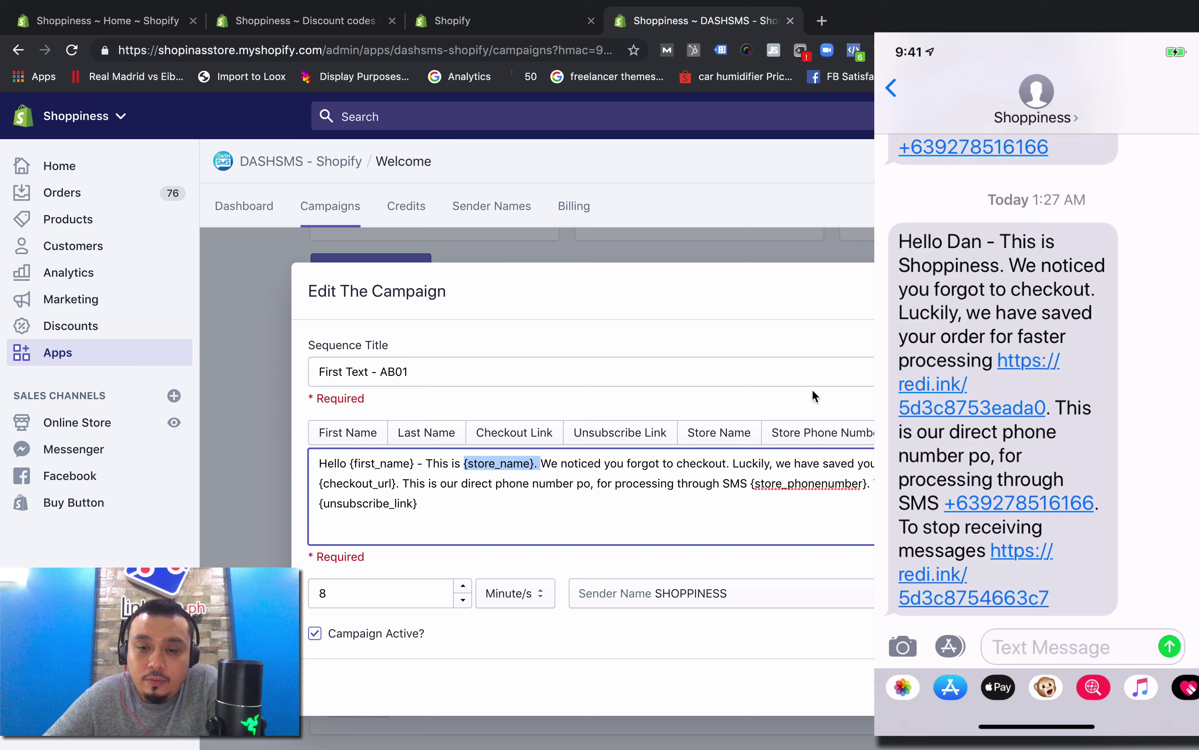
left_click_drag(321, 484, 396, 486)
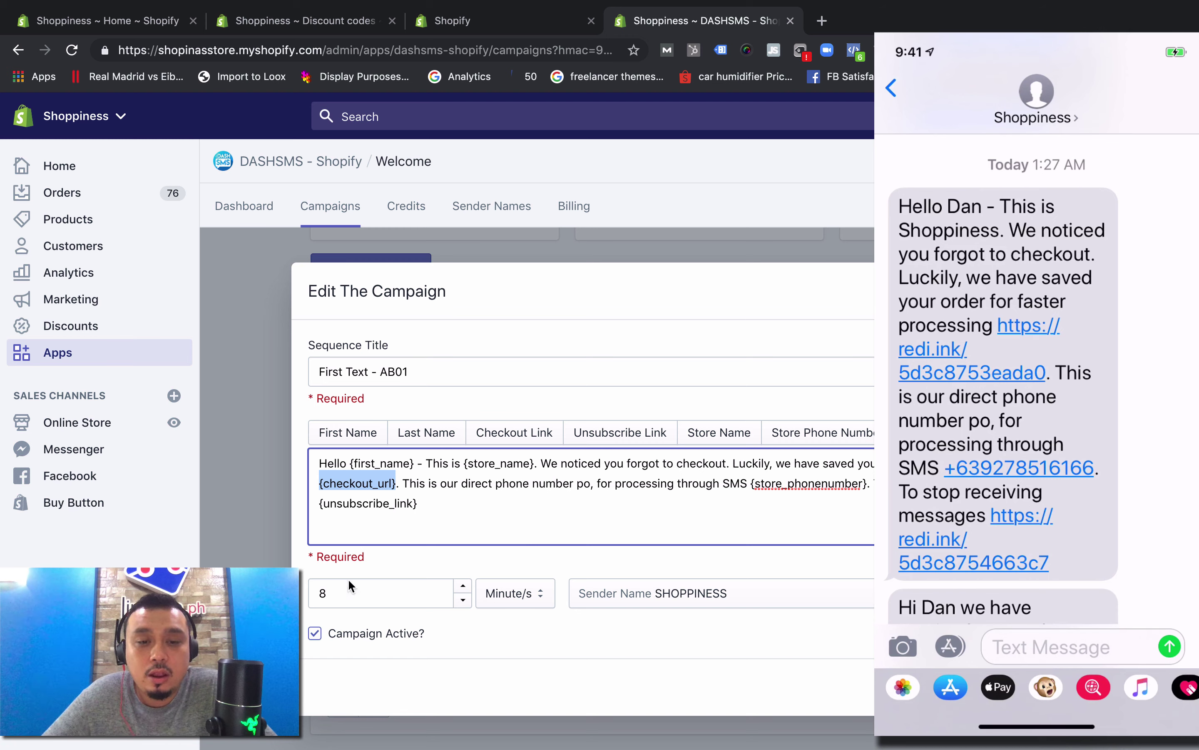
left_click(465, 506)
left_click_drag(491, 513, 284, 442)
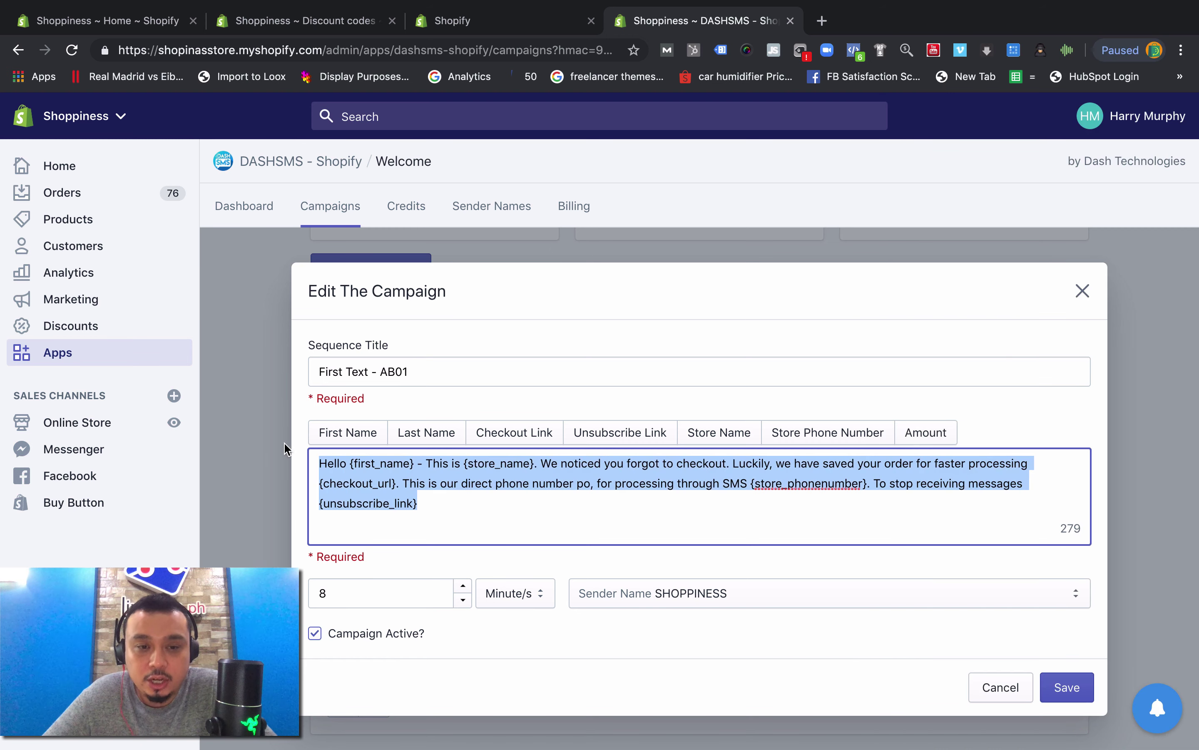
Switch the campaign's time delay unit to Hour/s and Day/s, and return it to Minute/s.
left_click(442, 593)
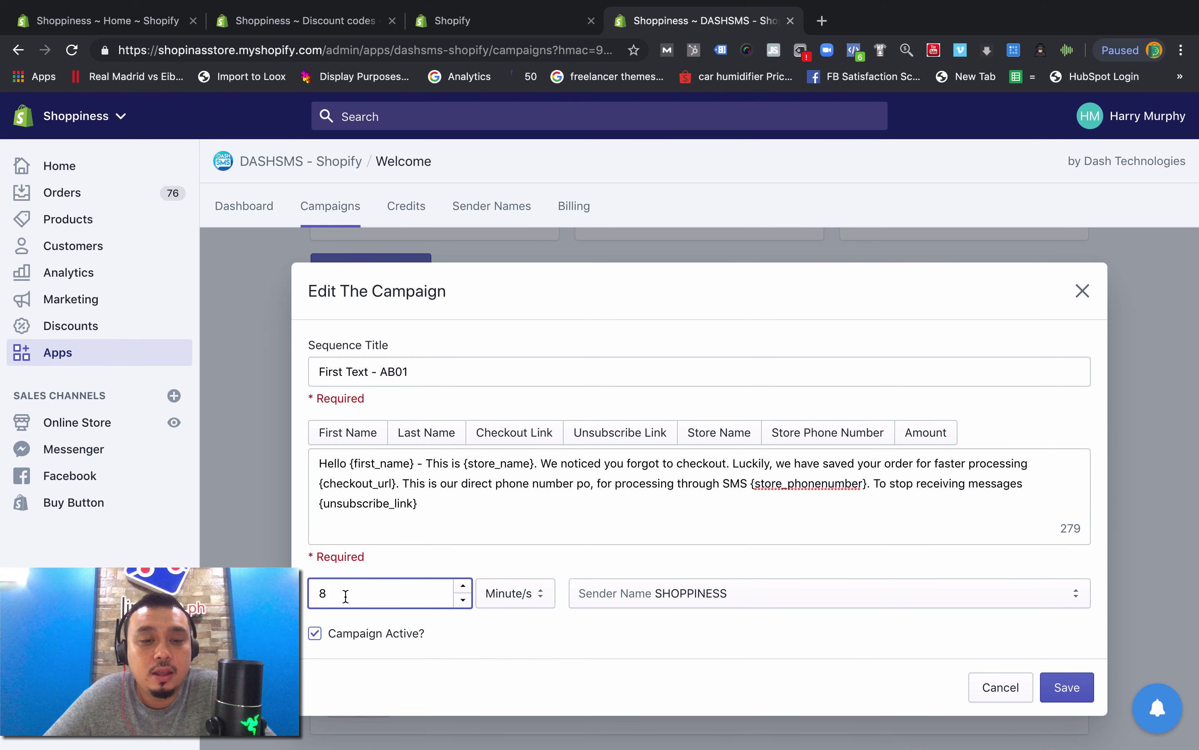
double_click(321, 593)
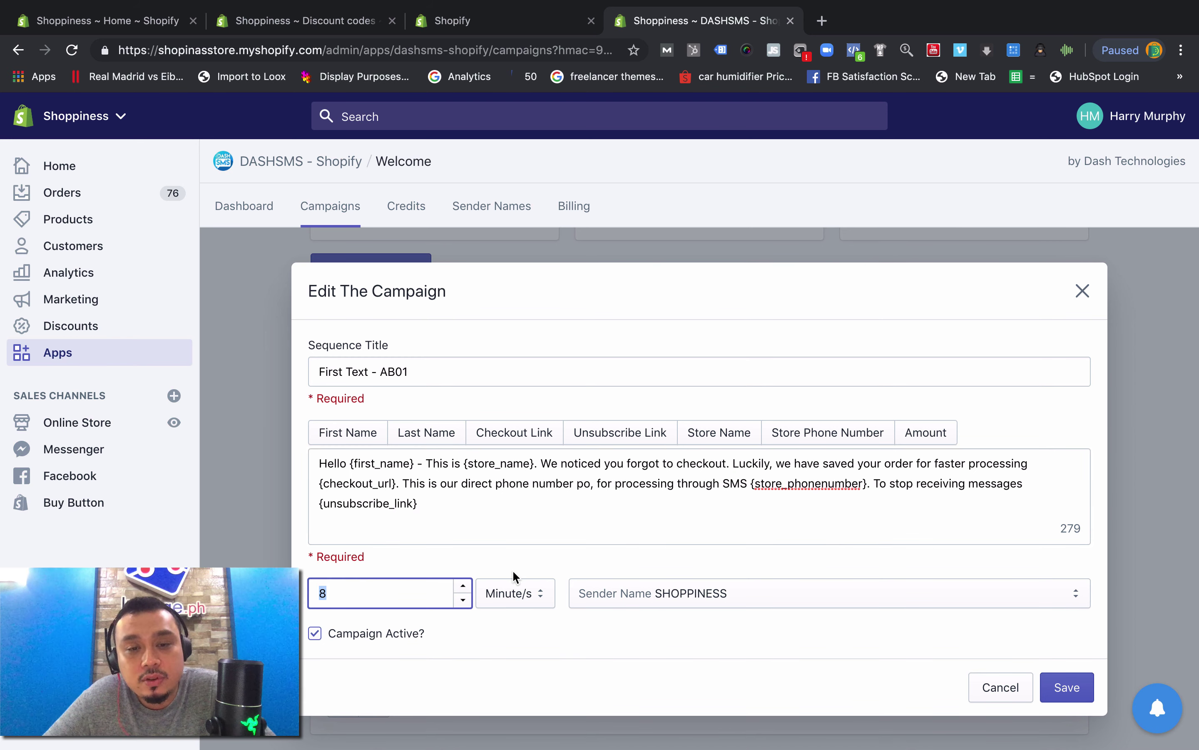
left_click(498, 597)
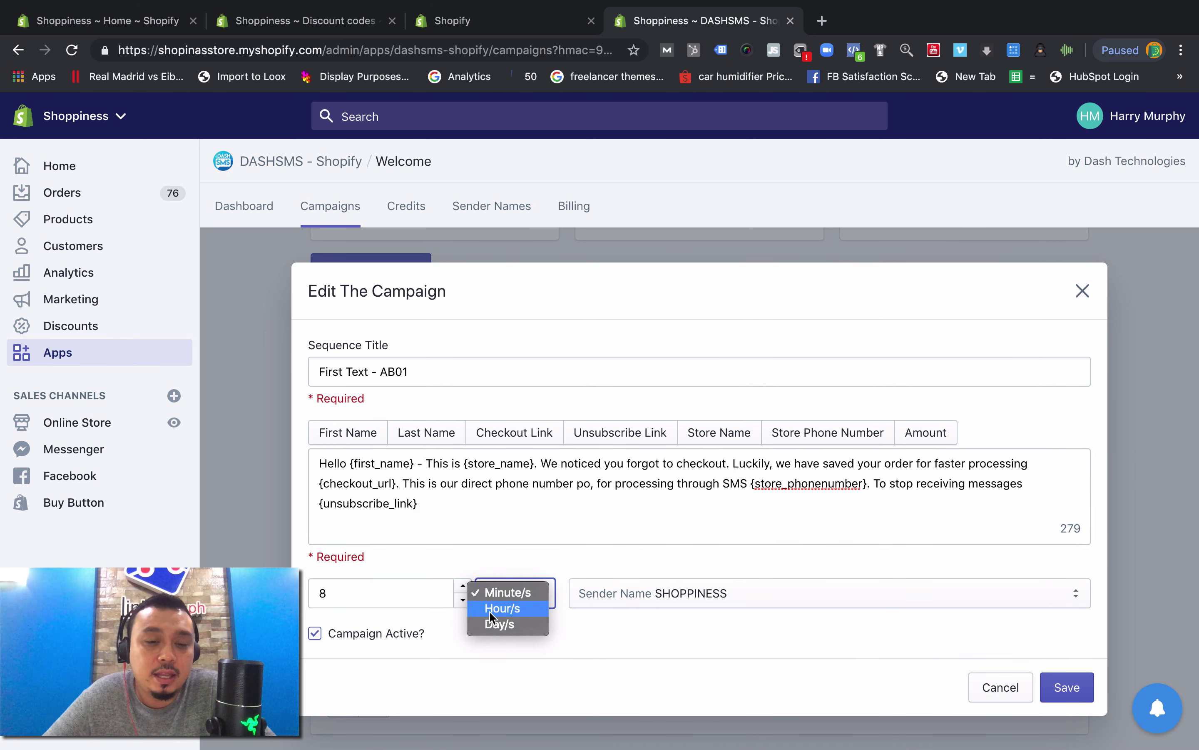
left_click(491, 609)
left_click(371, 592)
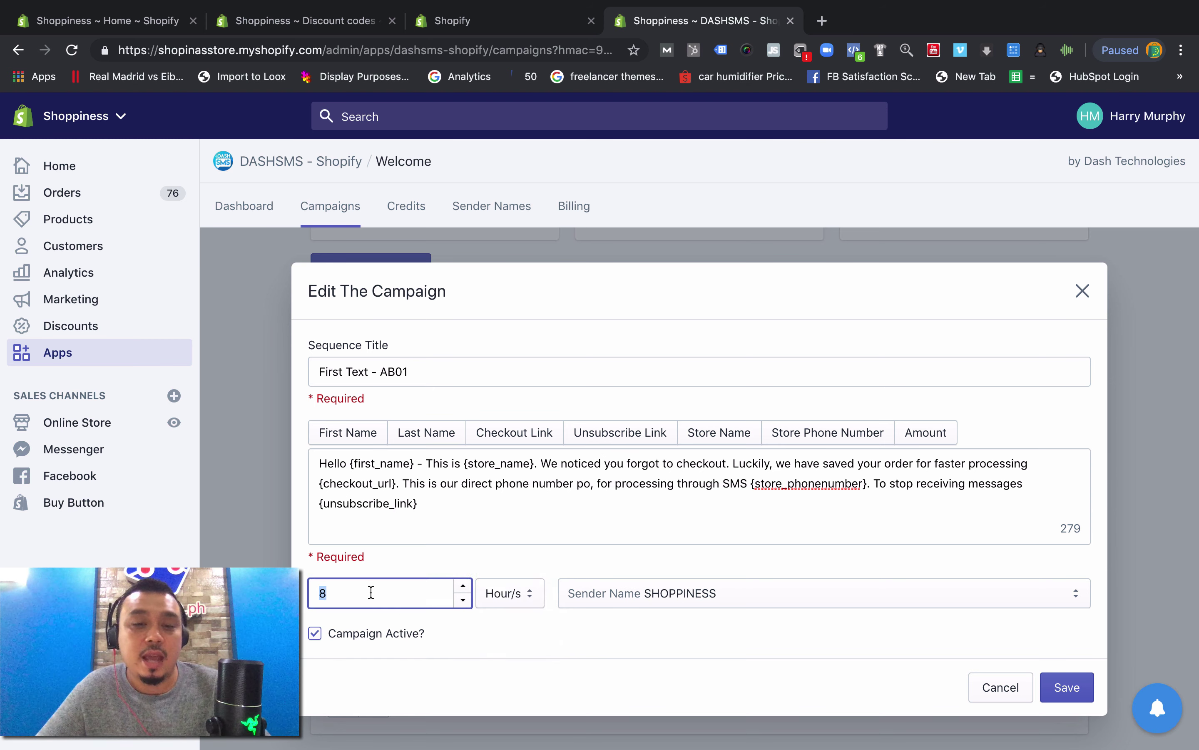
left_click(510, 595)
left_click(514, 609)
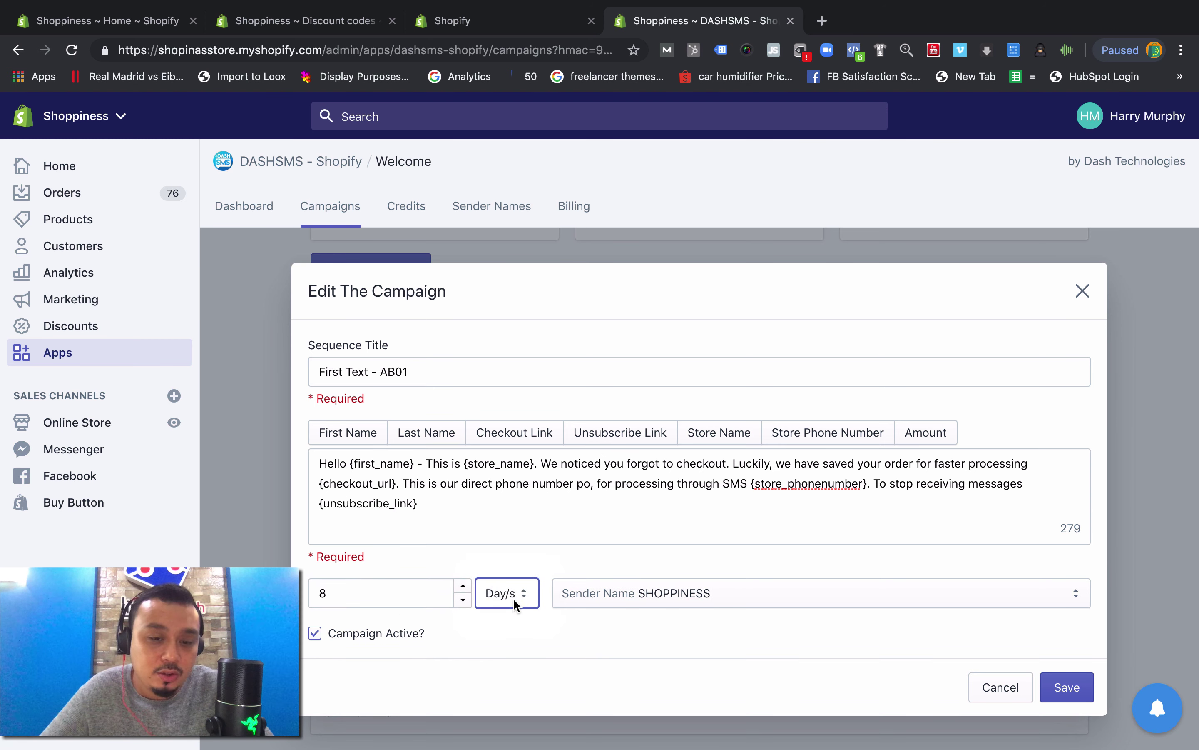
left_click(514, 598)
left_click(508, 560)
left_click_drag(356, 595, 312, 596)
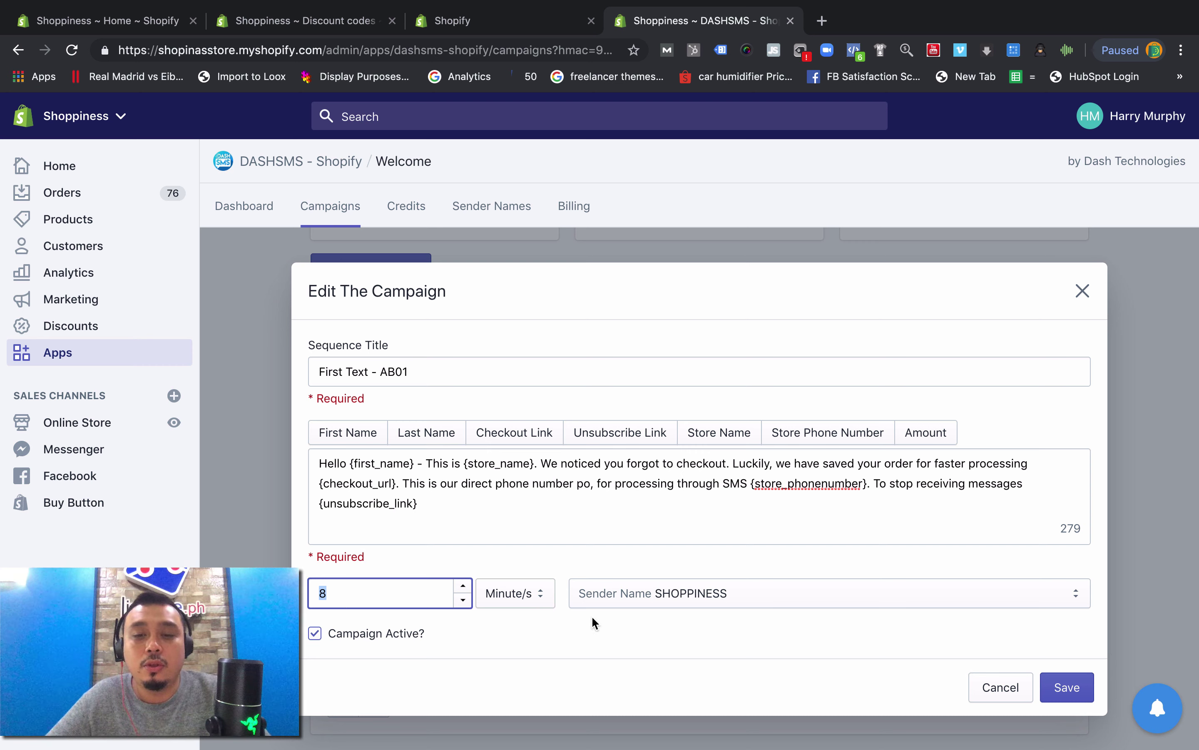
Switch the campaign's sender name to ONLINESHOP and set it back to SHOPPINESS.
left_click(641, 596)
left_click(643, 596)
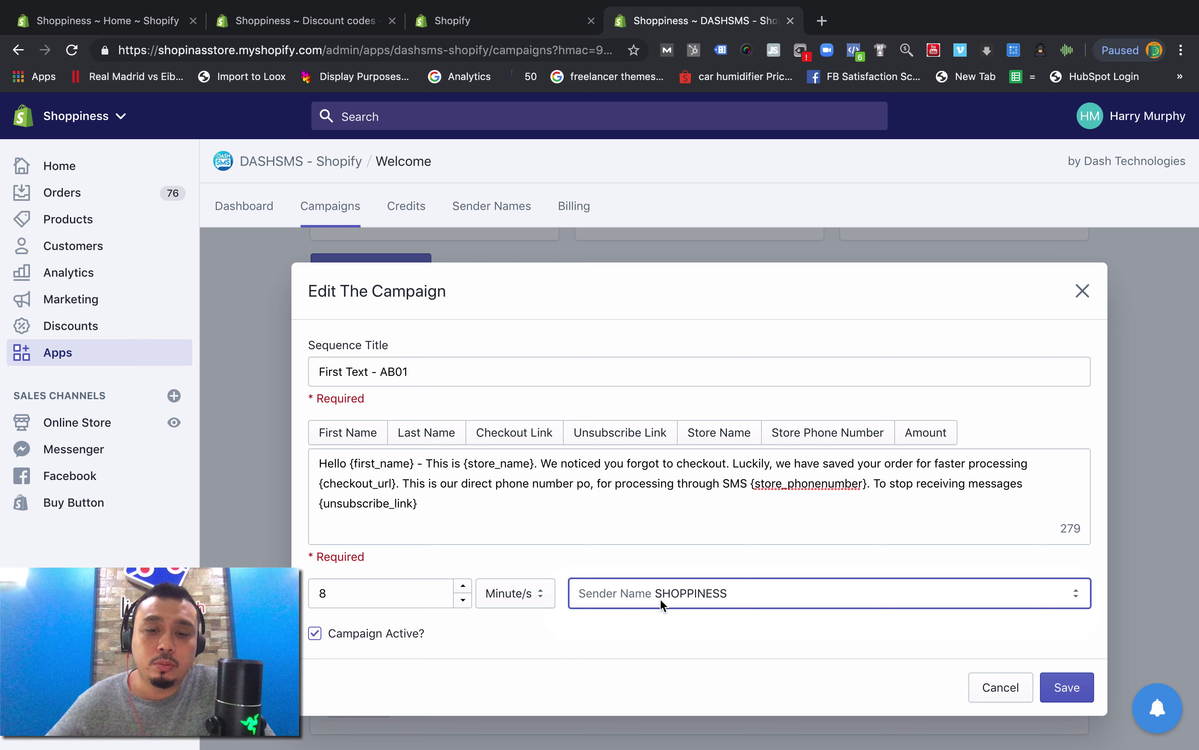
left_click(660, 598)
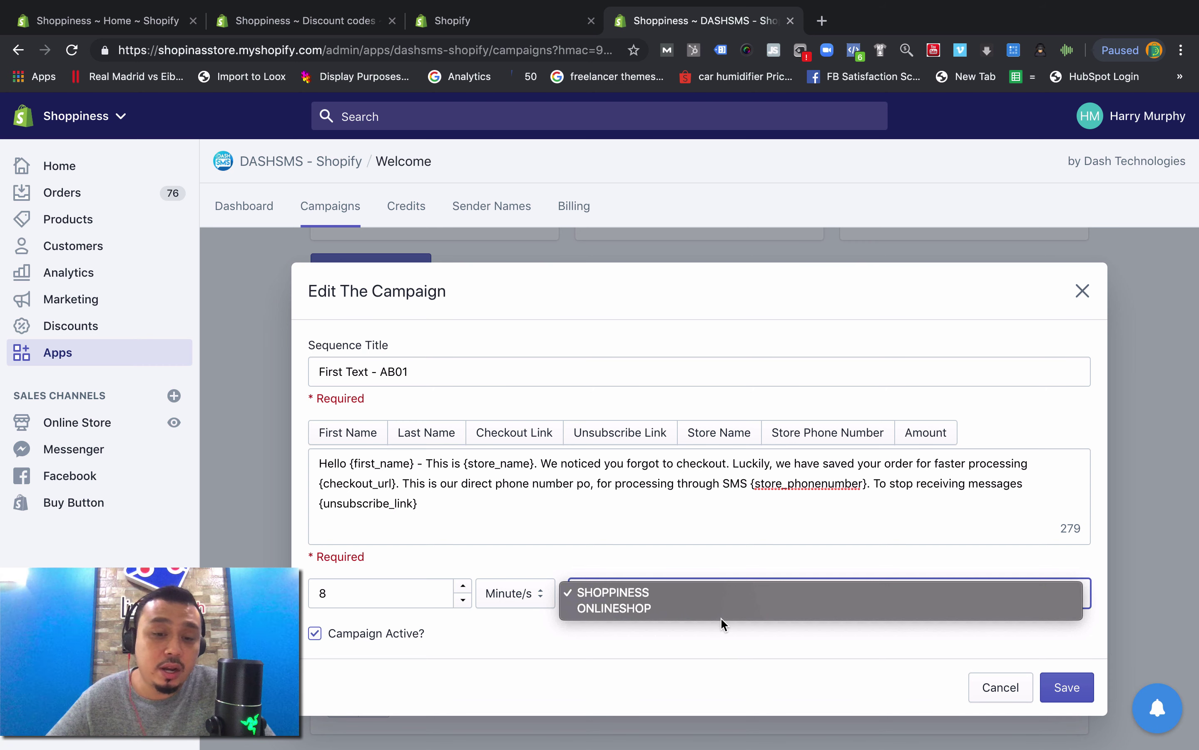
left_click(689, 609)
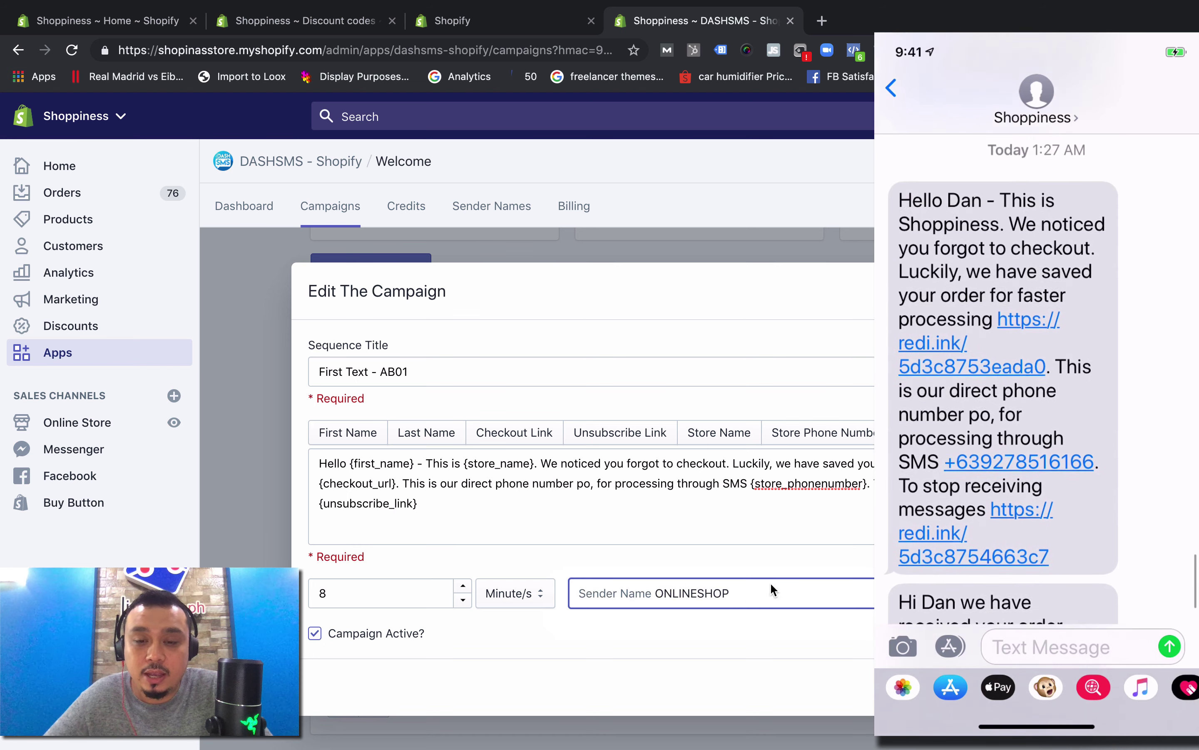
left_click(746, 598)
left_click(745, 578)
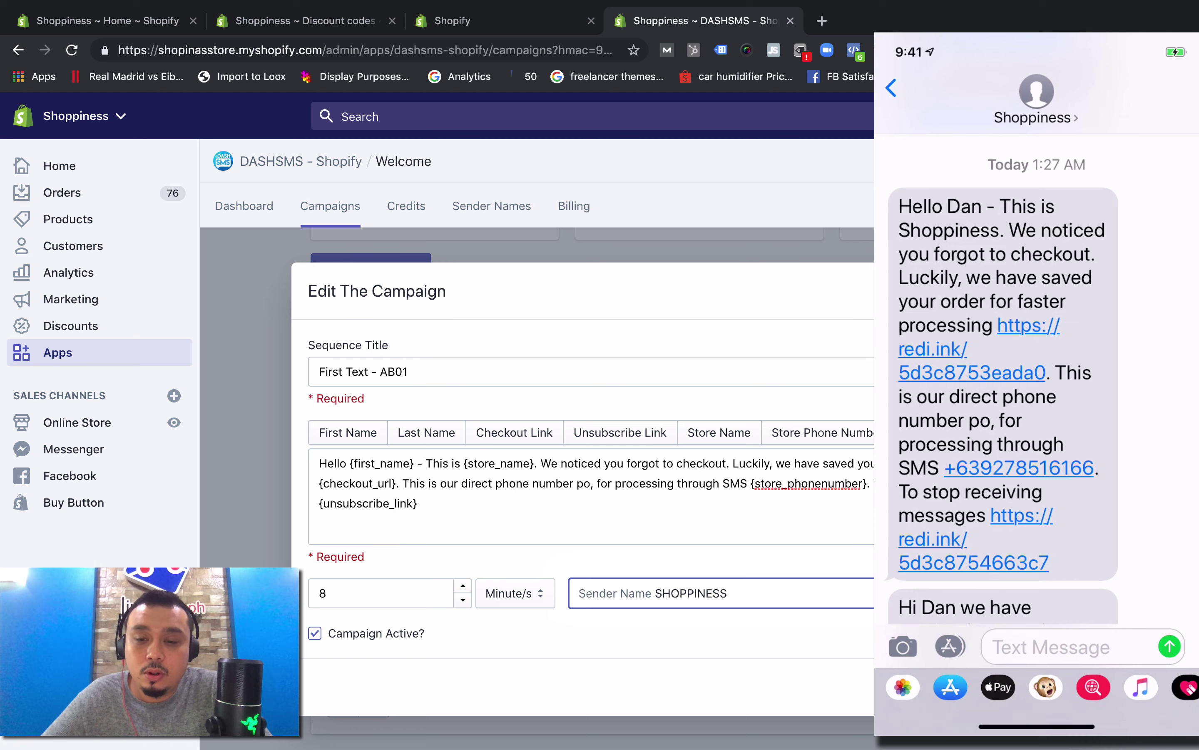
Save the First Text - AB01 campaign and return to the abandoned cart campaigns overview.
left_click(1065, 686)
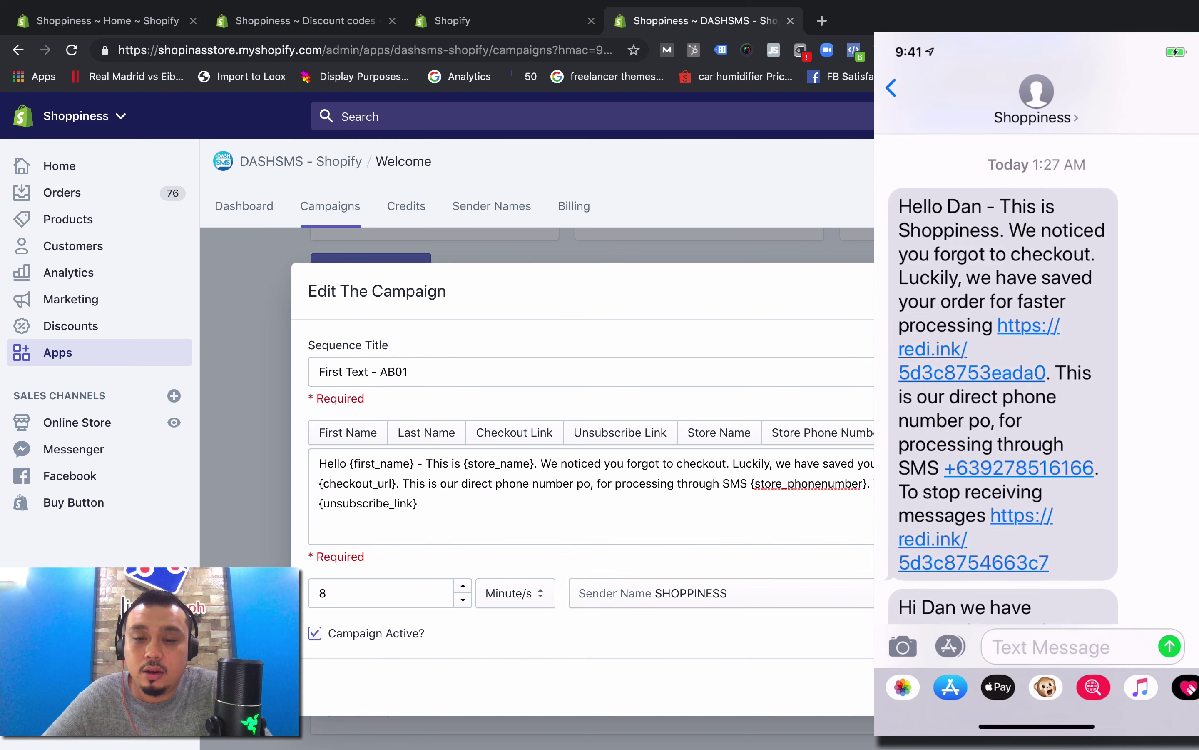
scroll(383, 446, "up", 1)
scroll(382, 446, "up", 2)
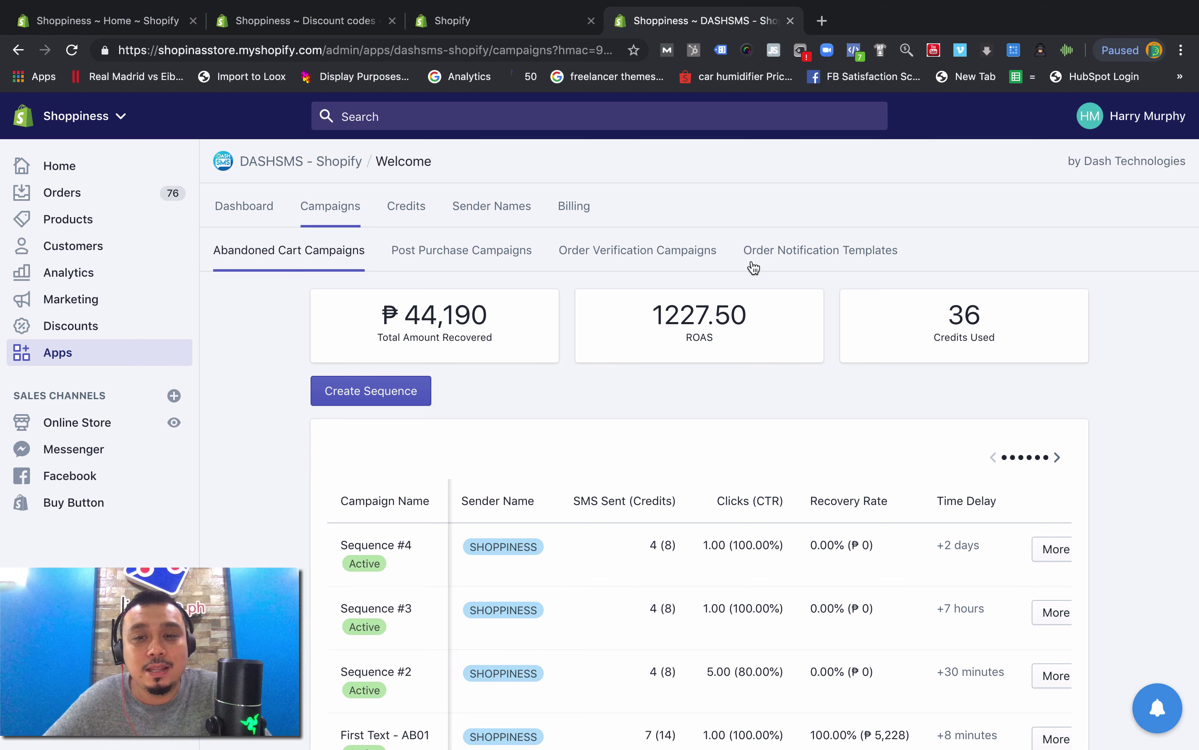
Browse the What's new on DASHSMS announcements and close them.
left_click(1160, 709)
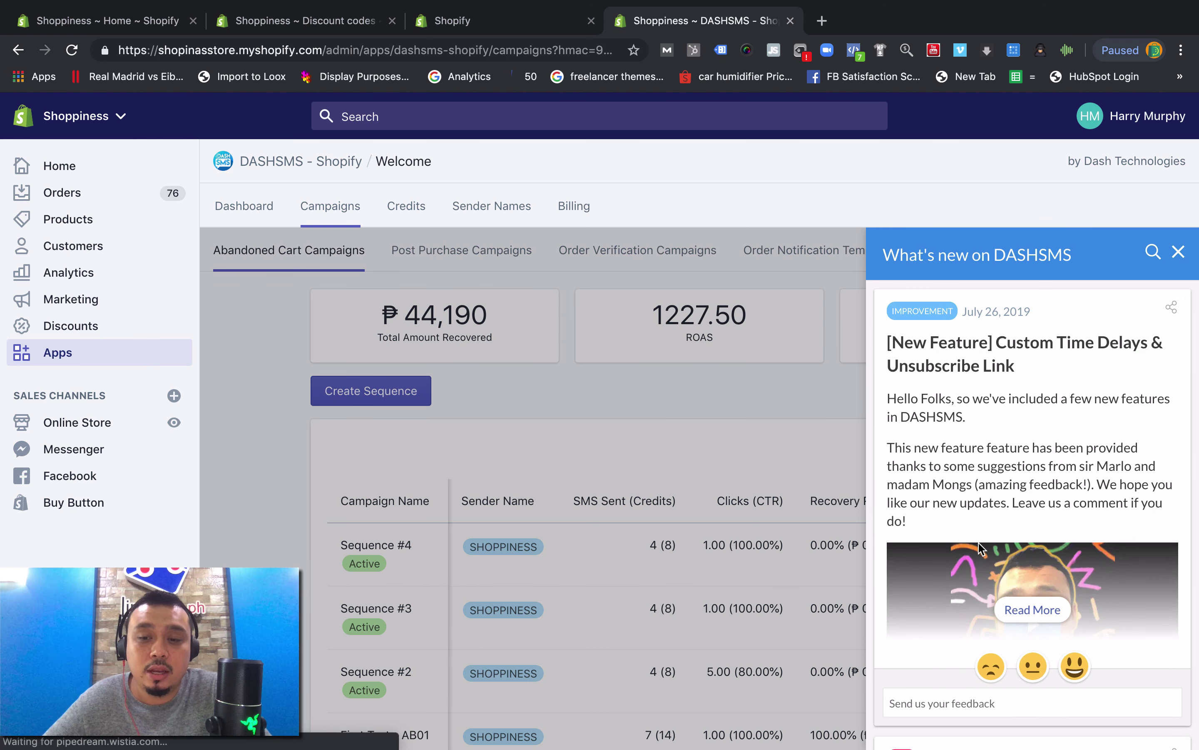
scroll(979, 548, "down", 5)
scroll(980, 548, "up", 5)
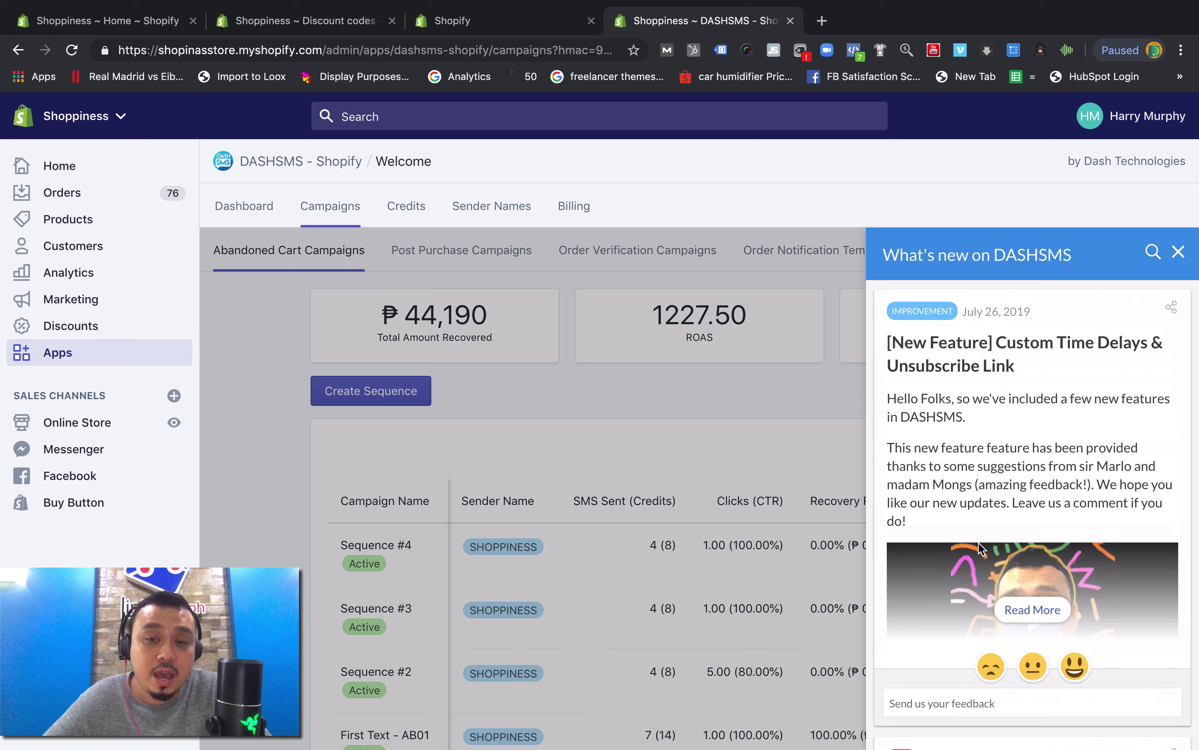
scroll(979, 543, "down", 8)
scroll(978, 543, "up", 3)
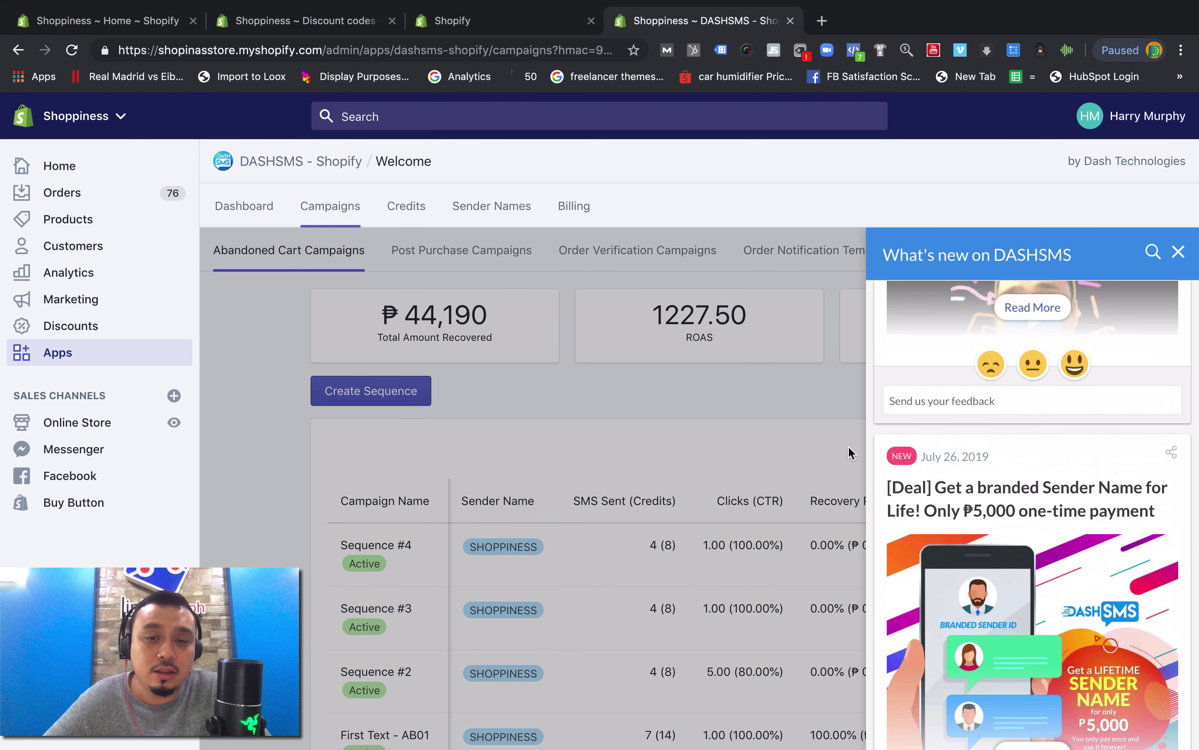
left_click(791, 400)
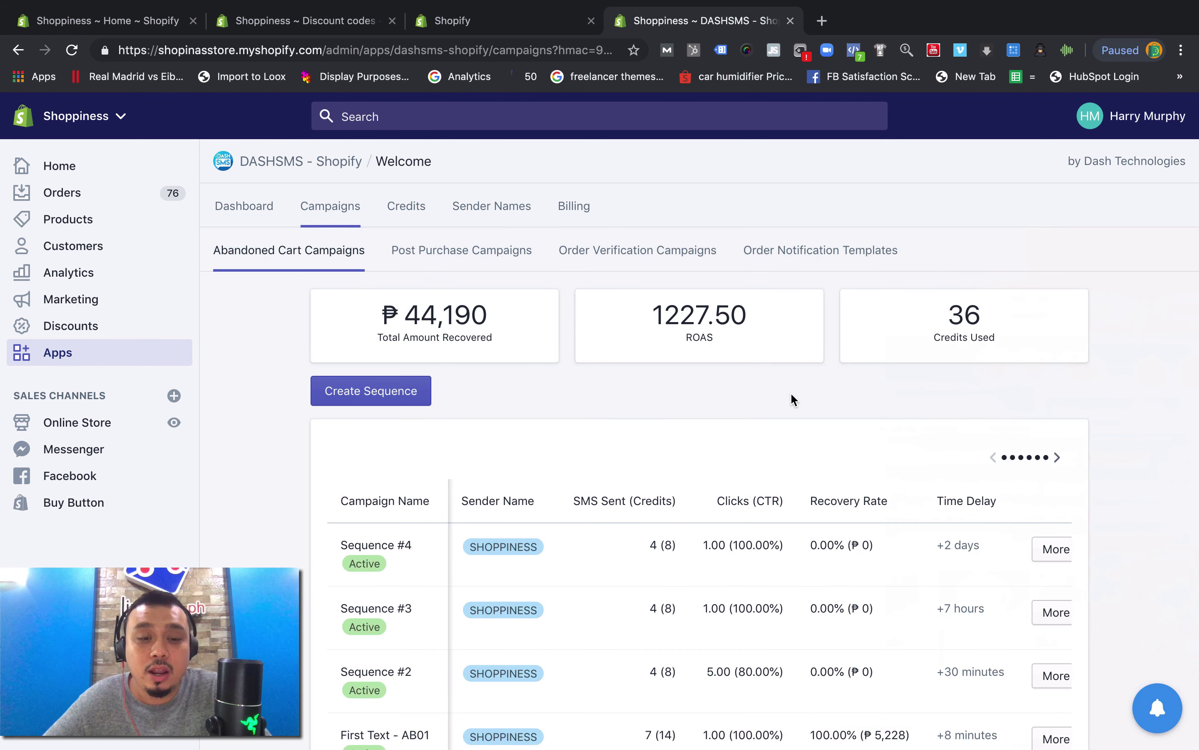